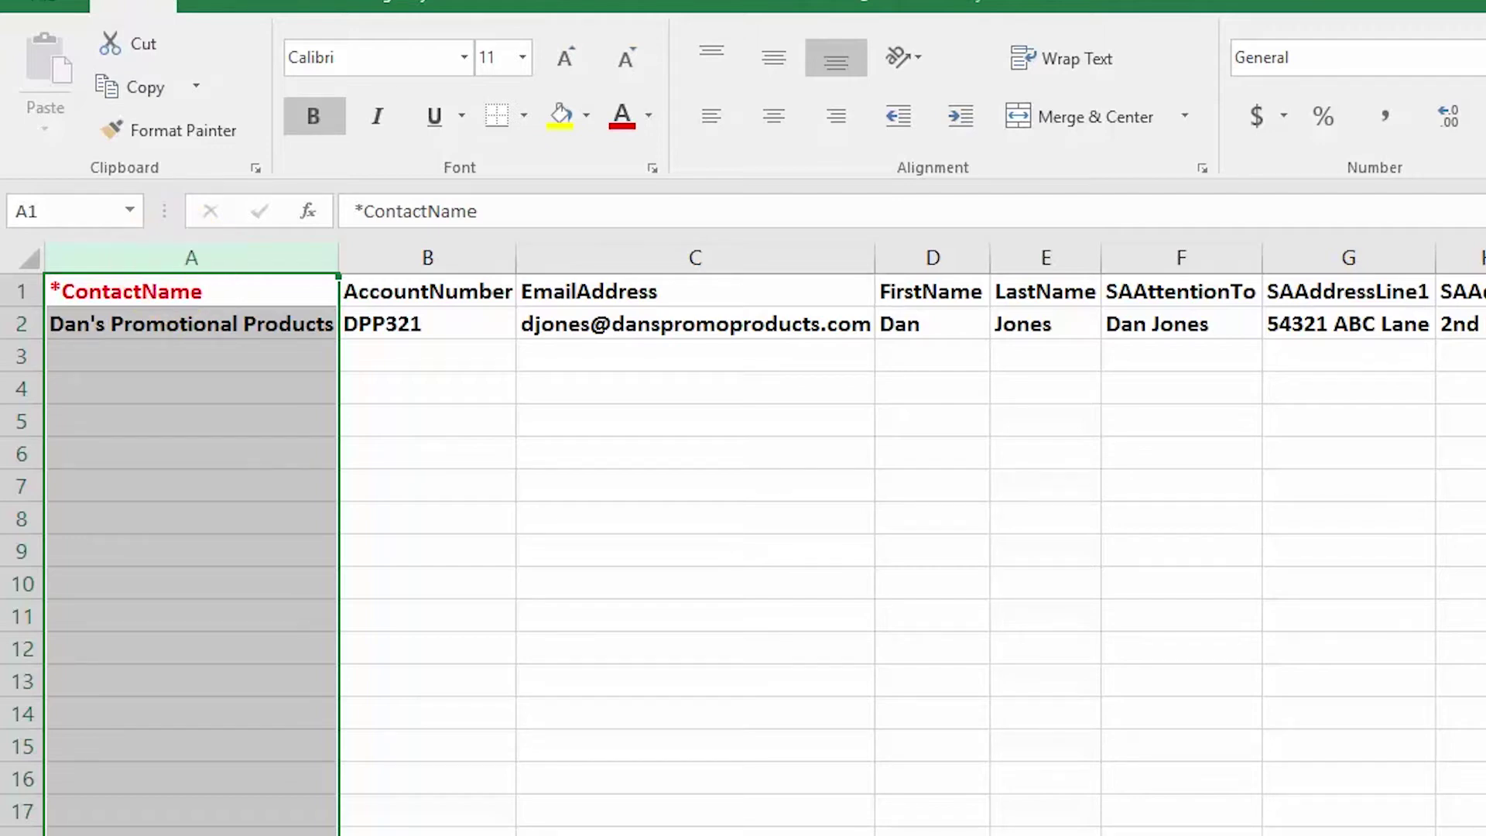
- Examine the AccountNumber, EmailAddress, FirstName and LastName columns of the customer contacts sheet one after another
{"action": "left_click", "coordinate": [452, 262]}
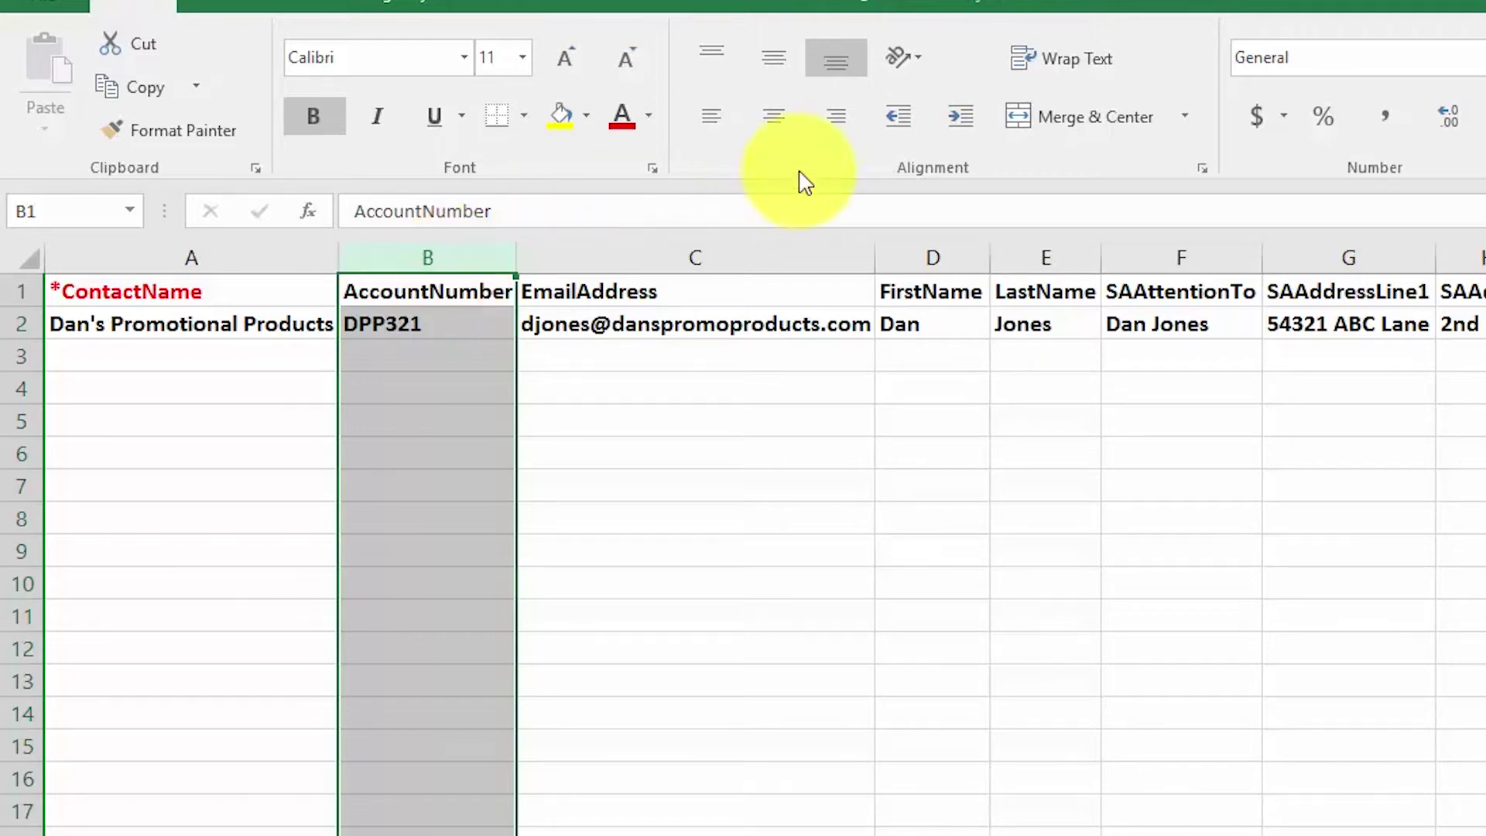
{"action": "left_click", "coordinate": [741, 256]}
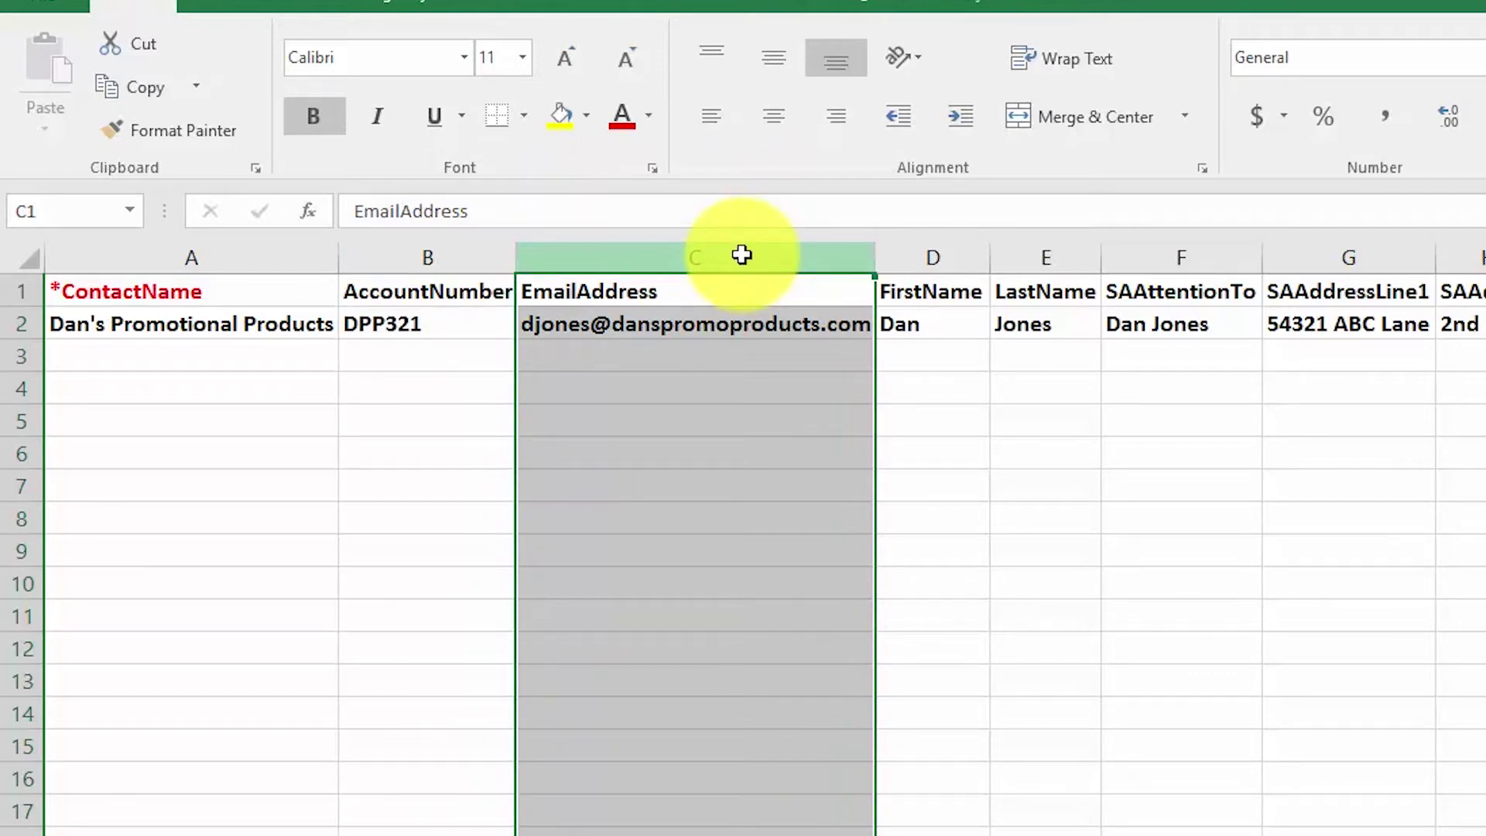
{"action": "left_click", "coordinate": [926, 257]}
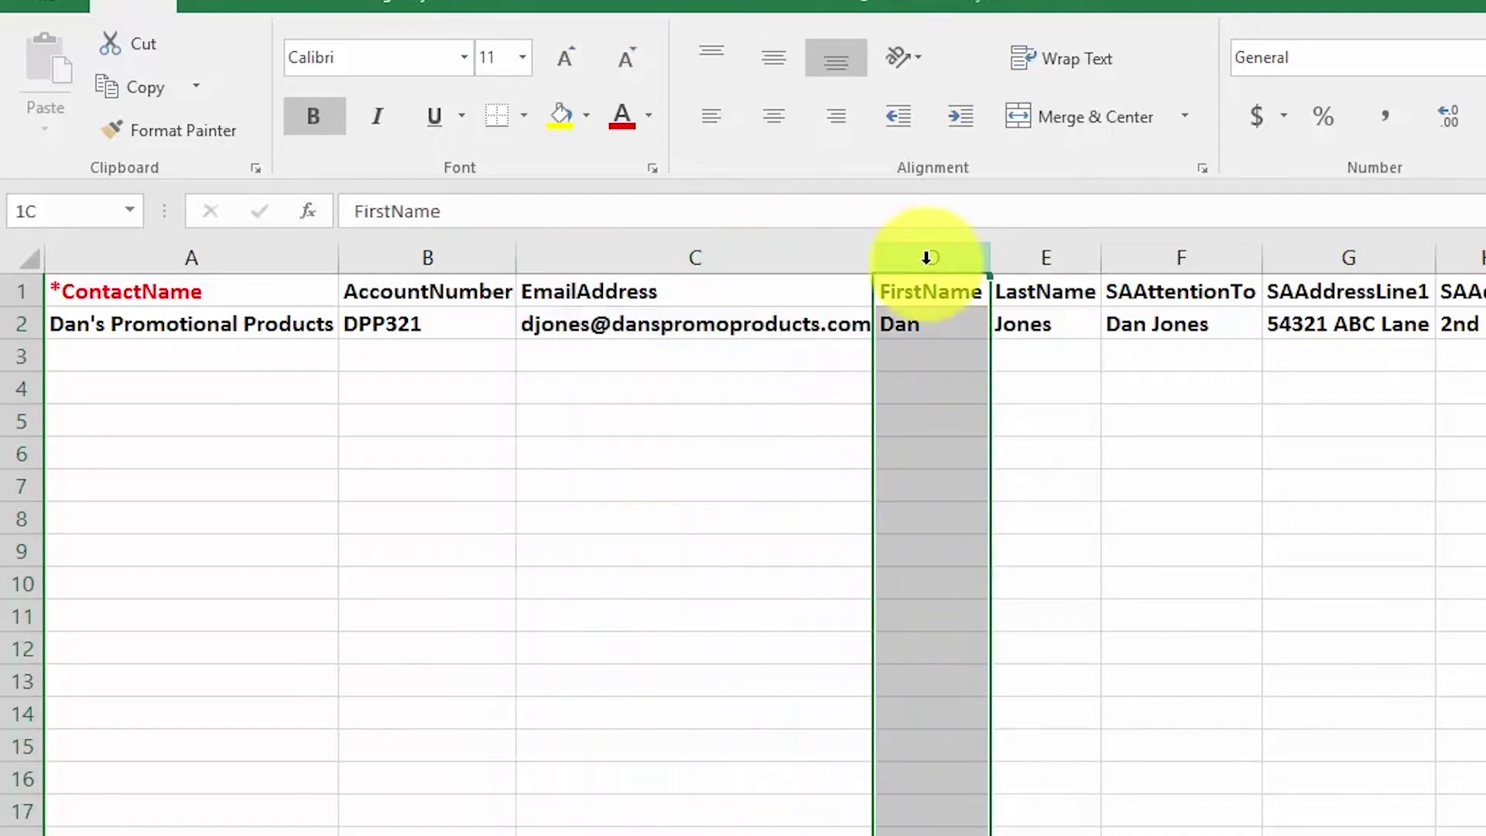
{"action": "left_click", "coordinate": [1042, 257]}
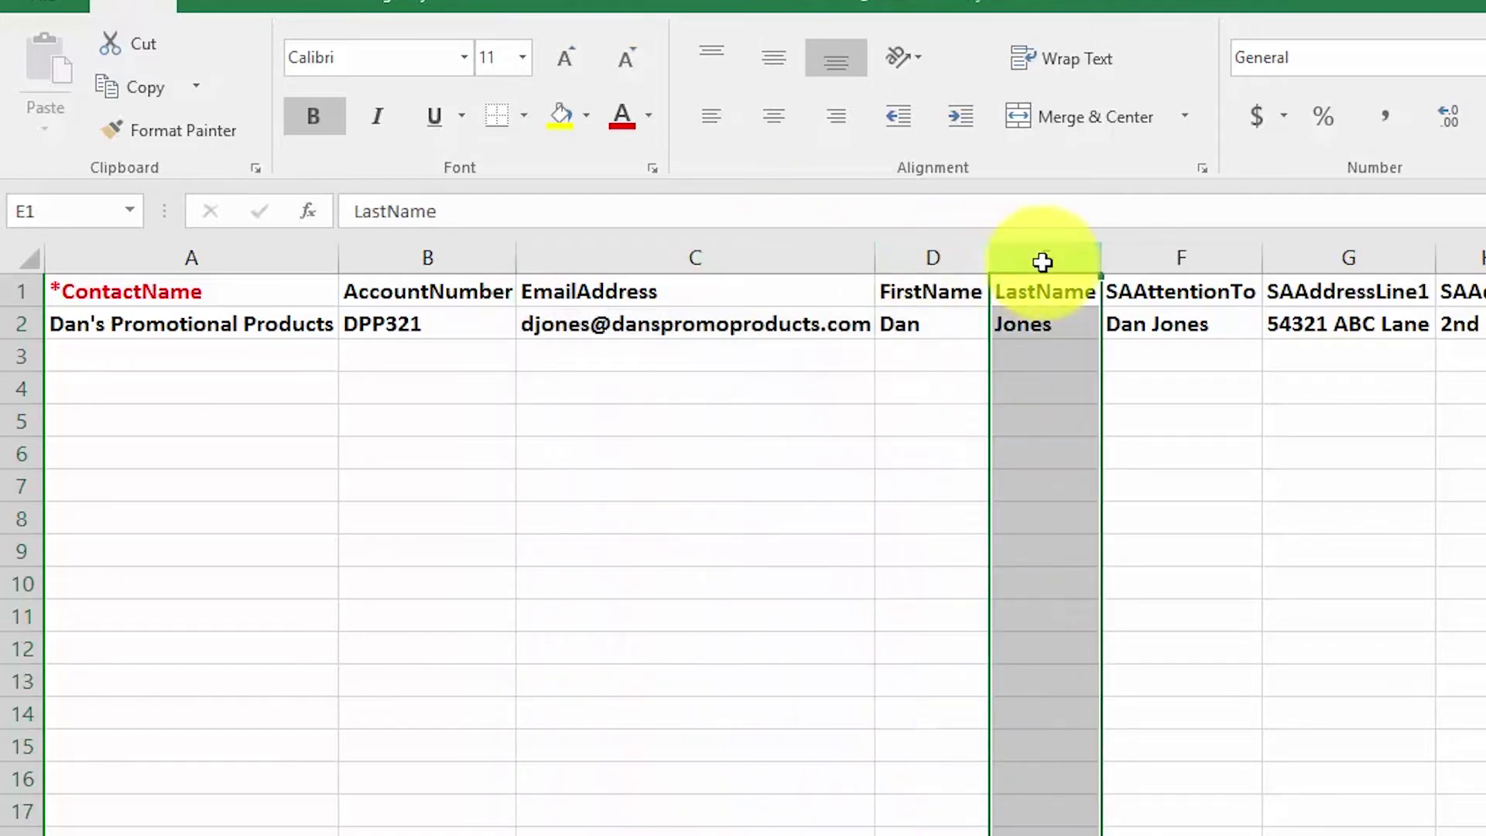
- Examine the customer street address columns F to J and their headings, continuing through SACity, SARegion, SAZipCode and SACountry
{"action": "left_click", "coordinate": [844, 257]}
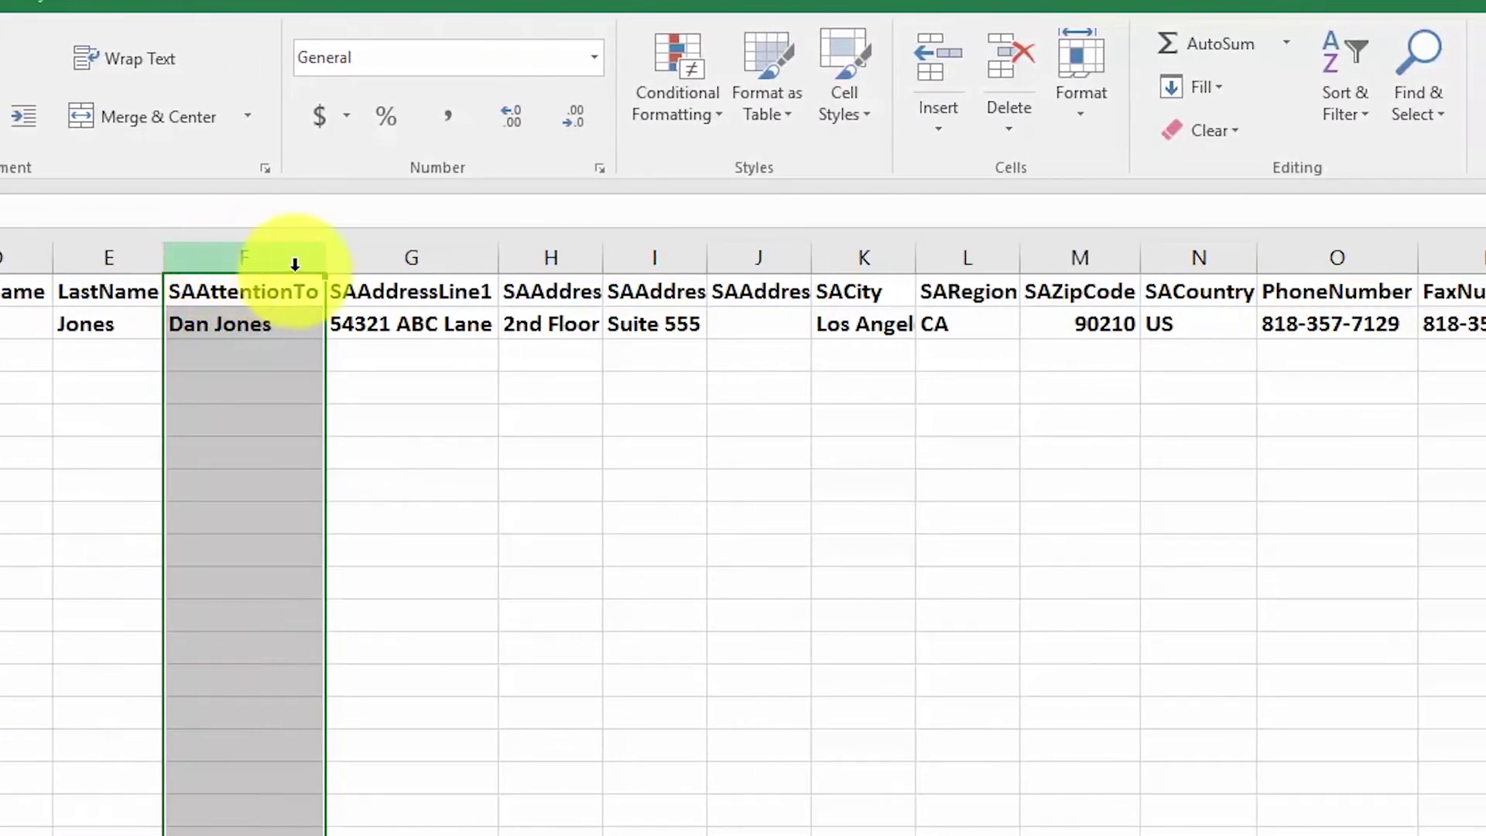
{"action": "left_click_drag", "start_coordinate": [295, 267], "coordinate": [743, 257]}
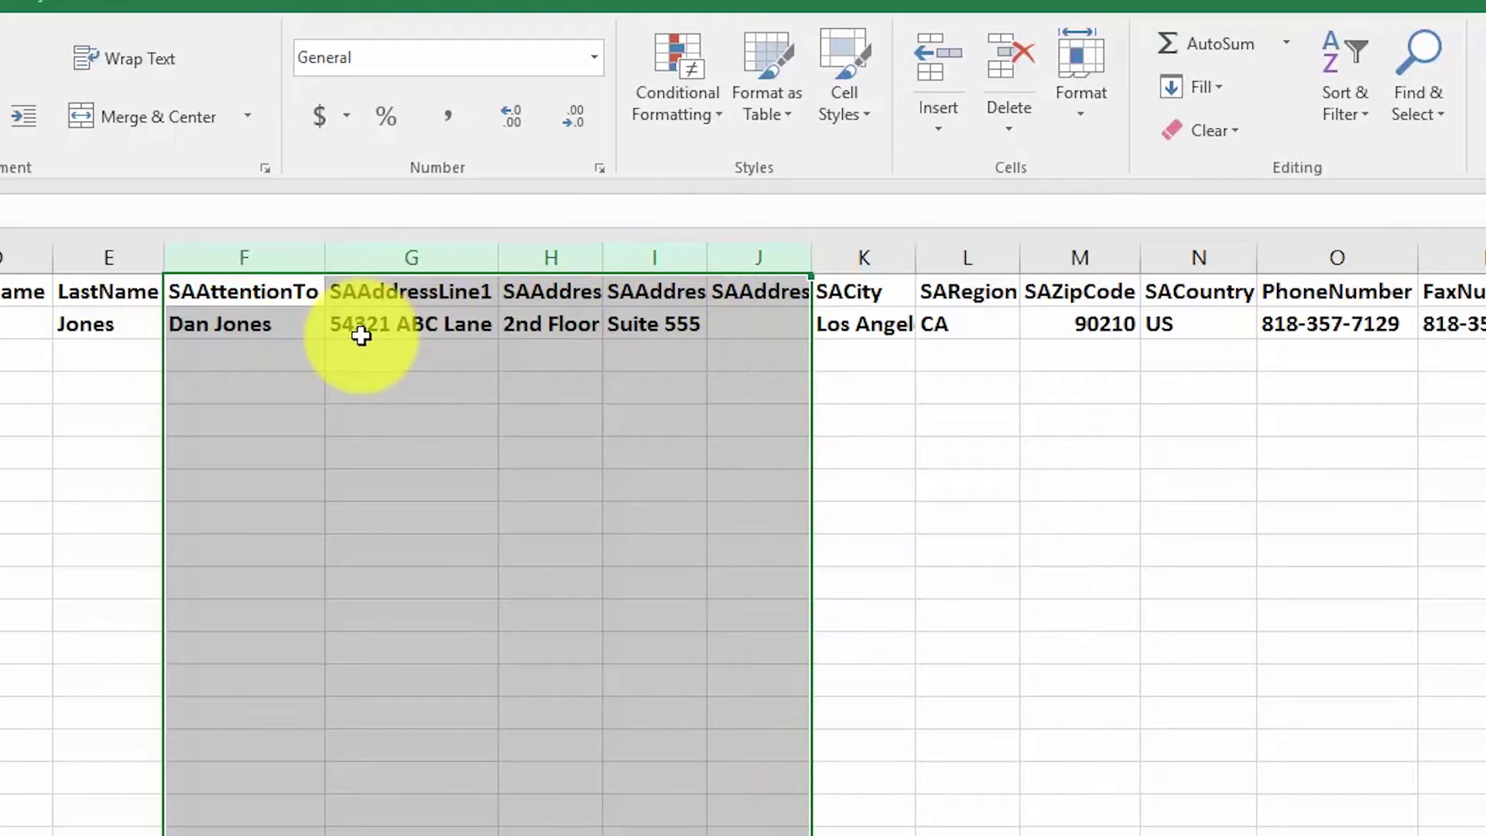
{"action": "left_click", "coordinate": [200, 299]}
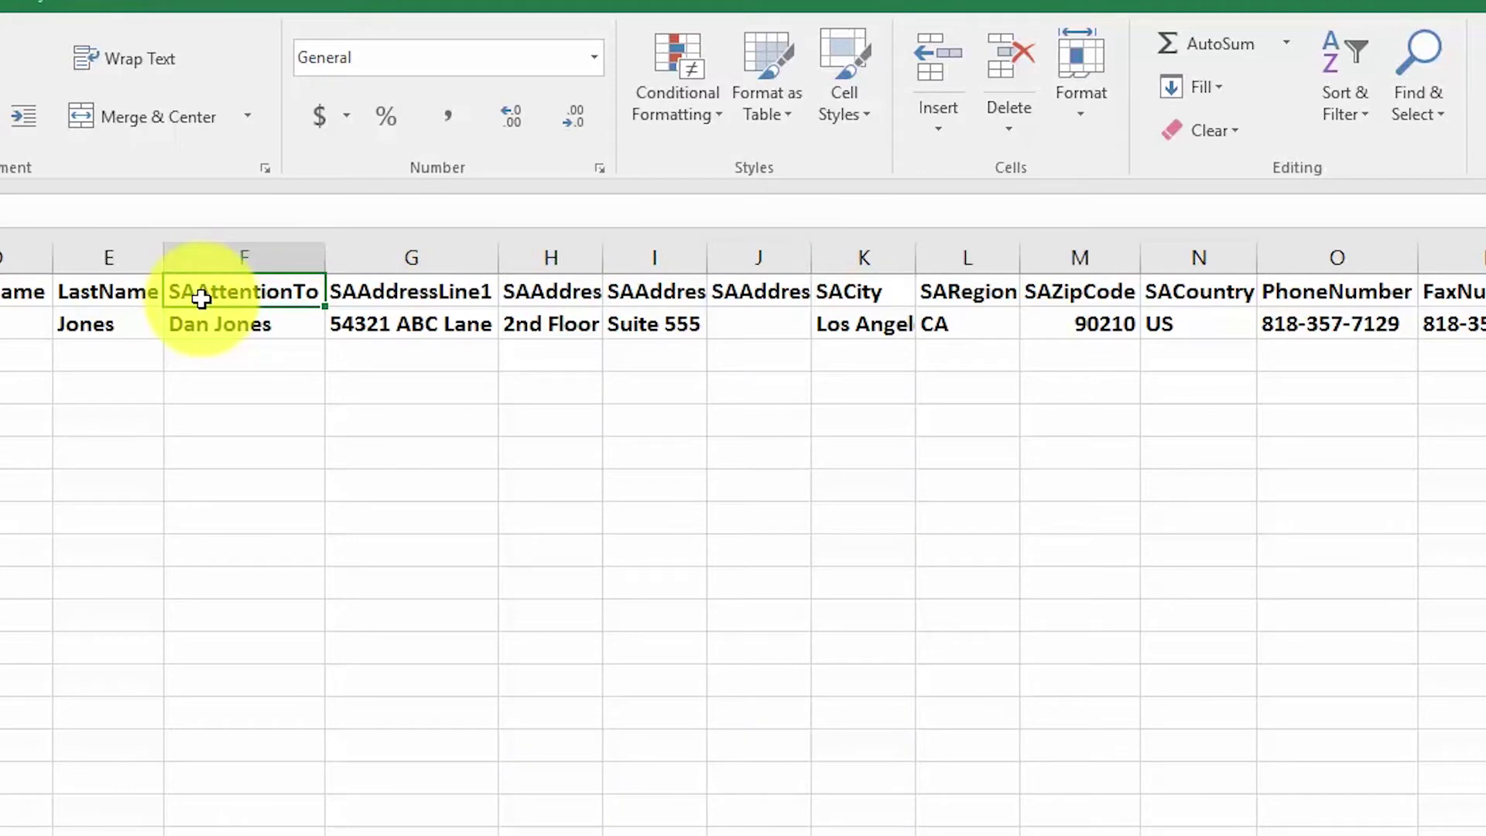
{"action": "key", "text": "Right"}
{"action": "key", "text": "Right"}
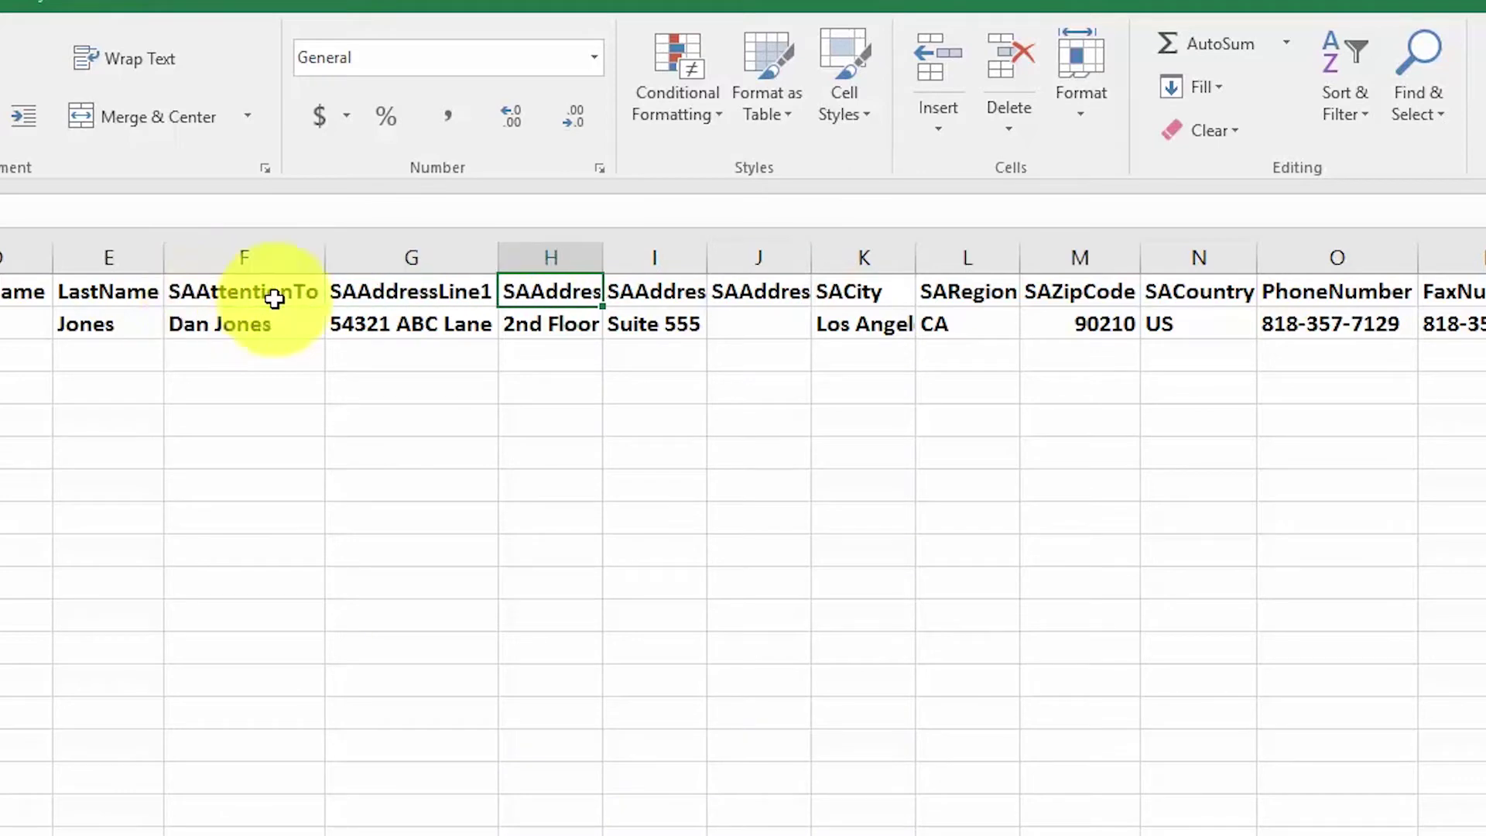
{"action": "key", "text": "Right"}
{"action": "key", "text": "Right"}
{"action": "key", "text": "Right"}
{"action": "key", "text": "Right"}
{"action": "key", "text": "Right"}
{"action": "key", "text": "Right"}
- Highlight the PhoneNumber, FaxNumber and MobileNumber headings and check the format of the phone number entered in row 2
{"action": "key", "text": "Right"}
{"action": "key", "text": "shift+Right"}
{"action": "key", "text": "shift+Right"}
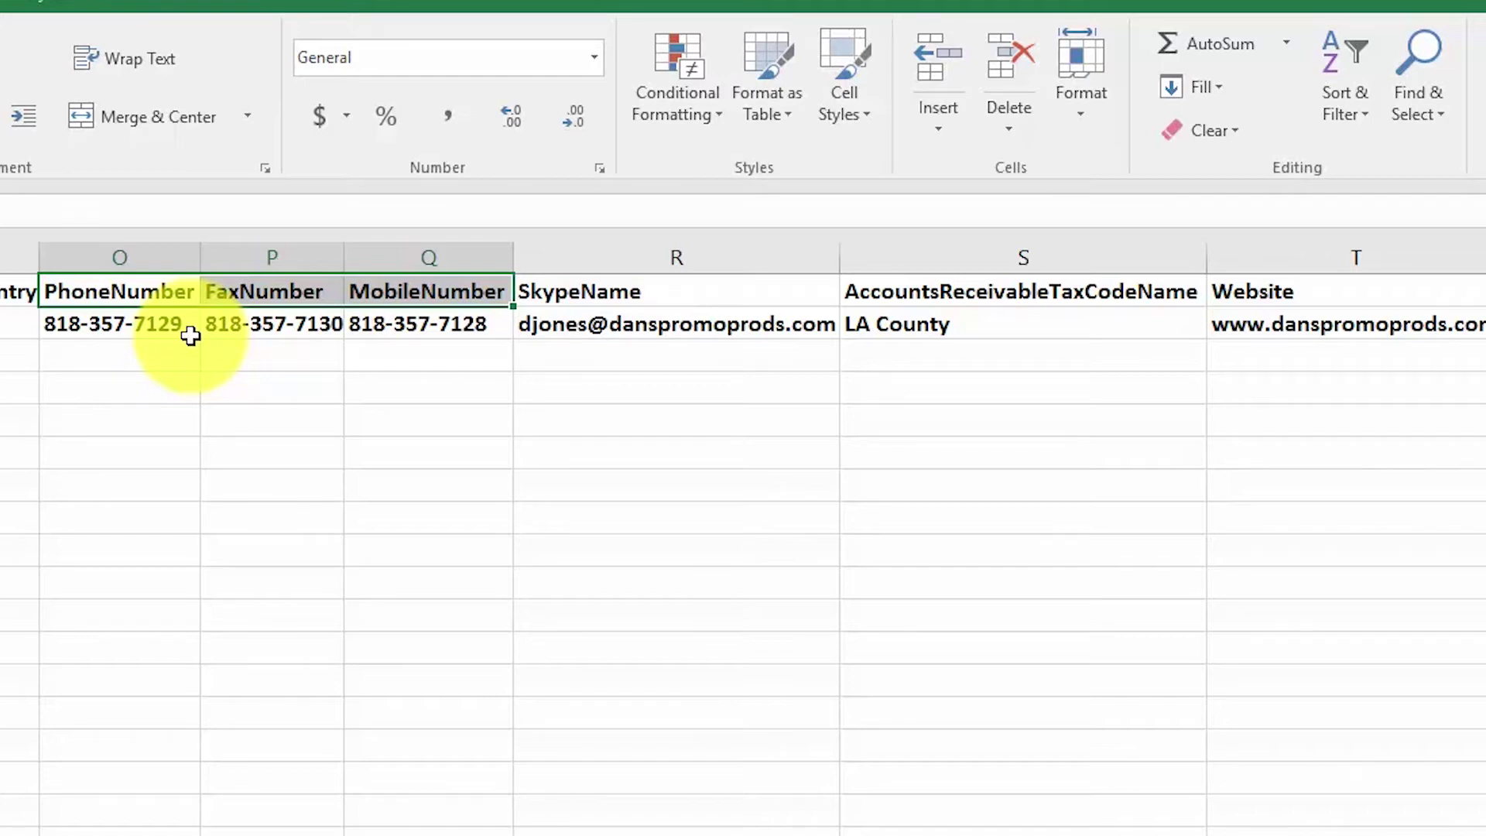
{"action": "left_click", "coordinate": [190, 334]}
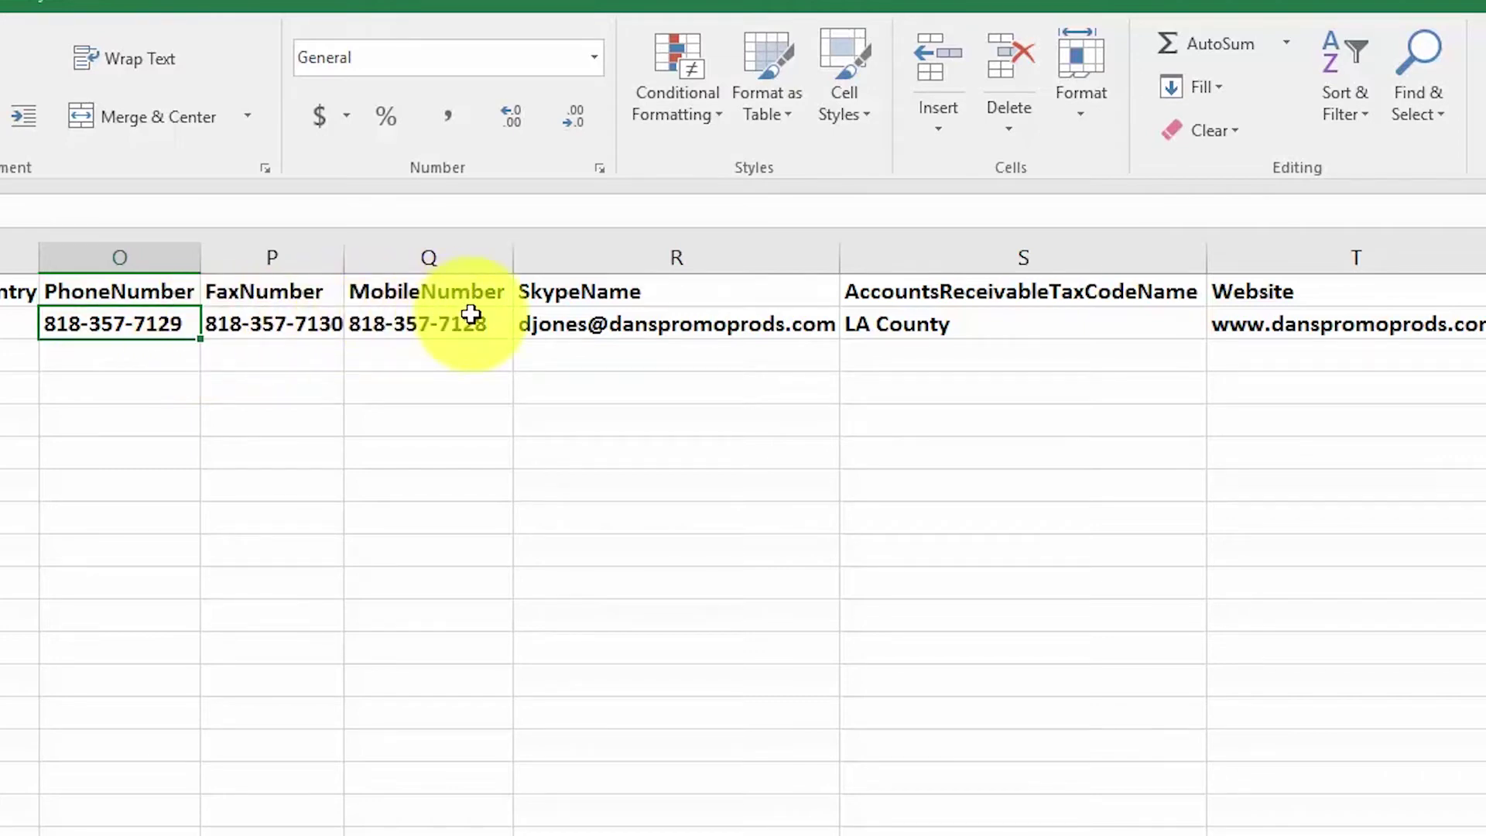
- Examine the SkypeName, AccountsReceivableTaxCodeName and Website columns, including the tax code entry in S2
{"action": "left_click", "coordinate": [657, 295]}
{"action": "left_click", "coordinate": [653, 272]}
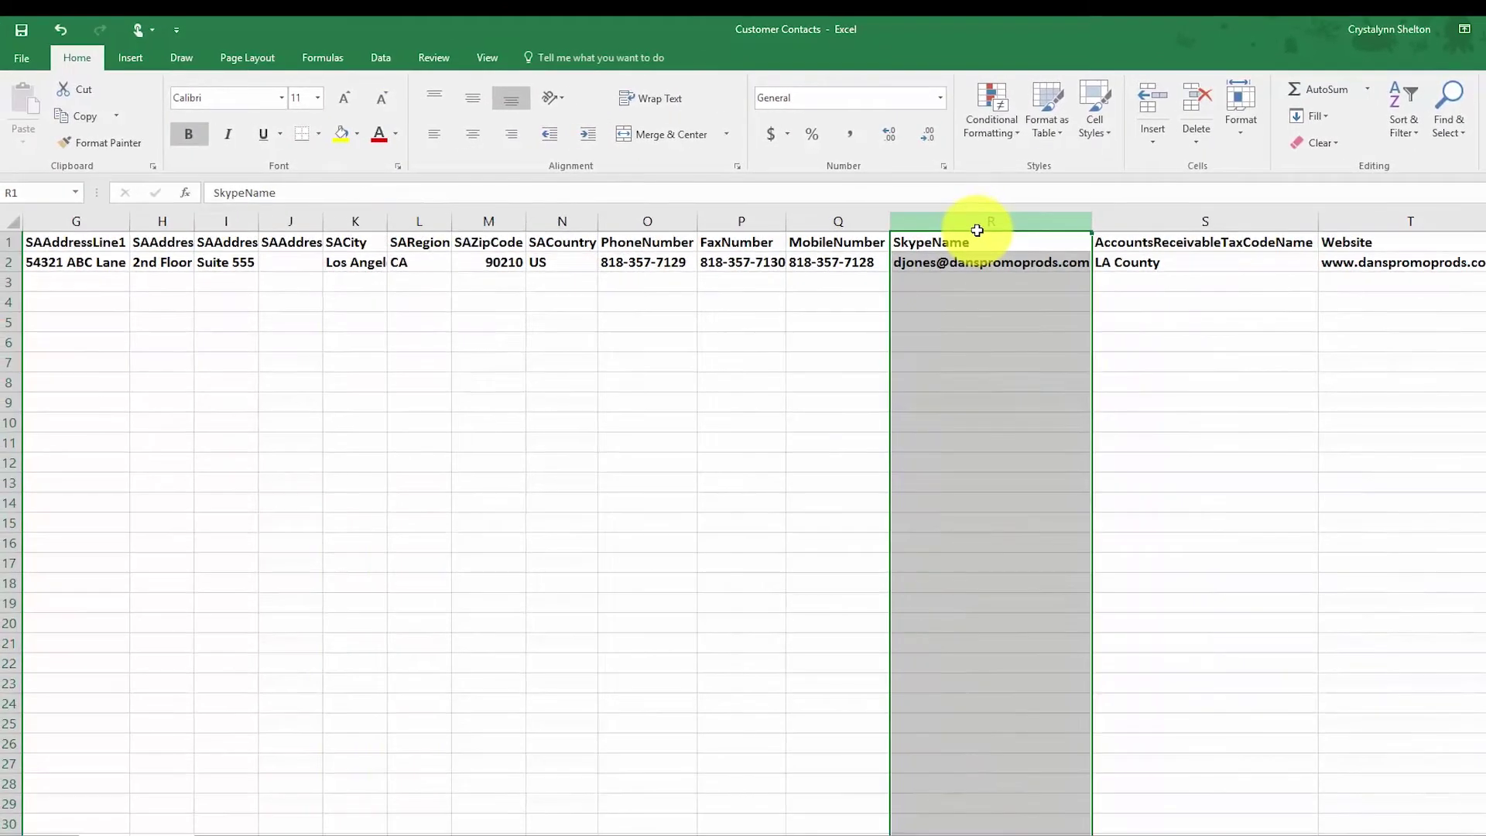
{"action": "left_click", "coordinate": [1049, 257]}
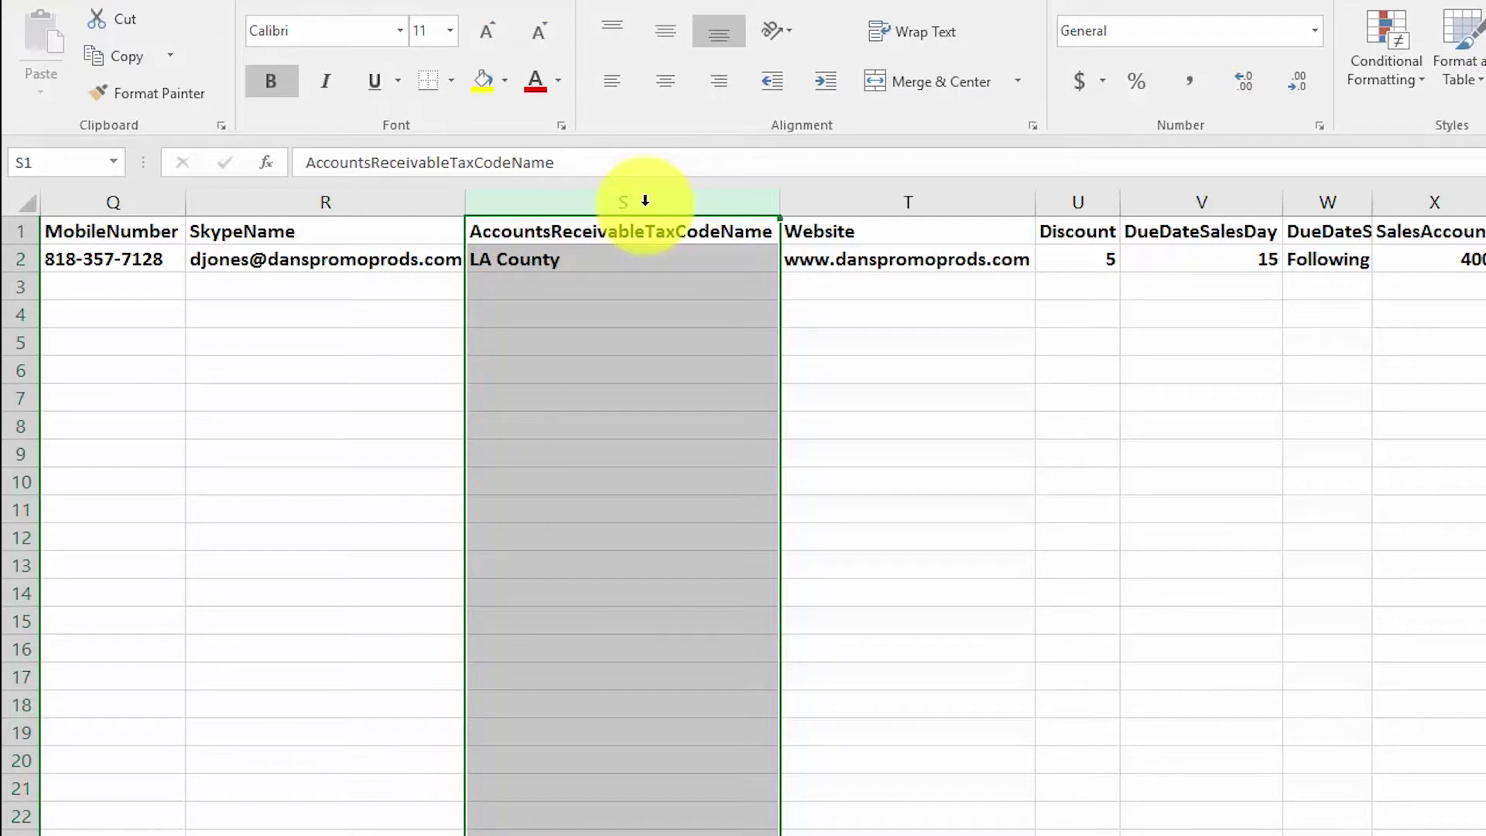
{"action": "left_click", "coordinate": [548, 260]}
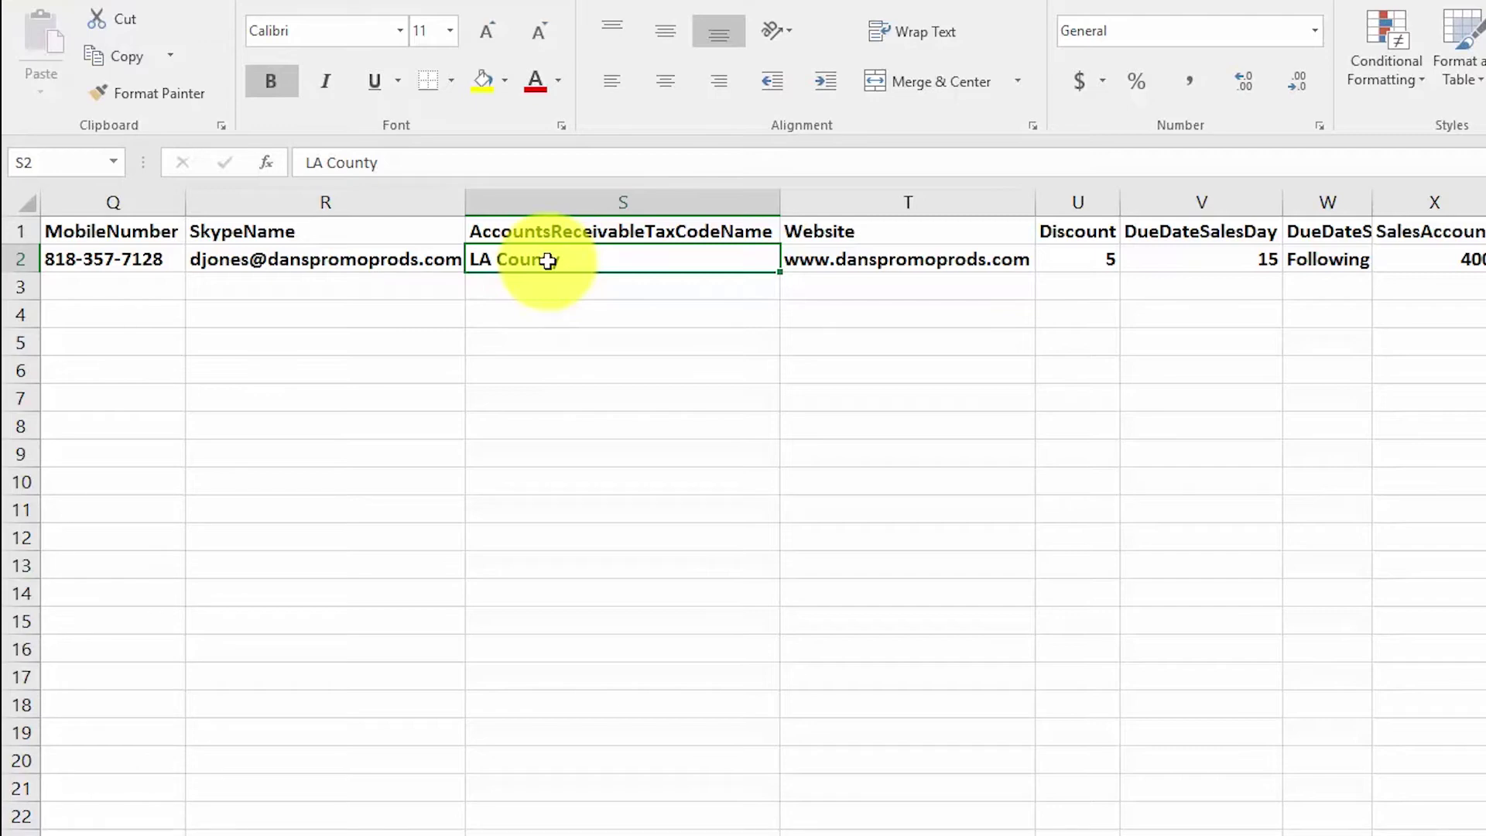
{"action": "left_click", "coordinate": [919, 205]}
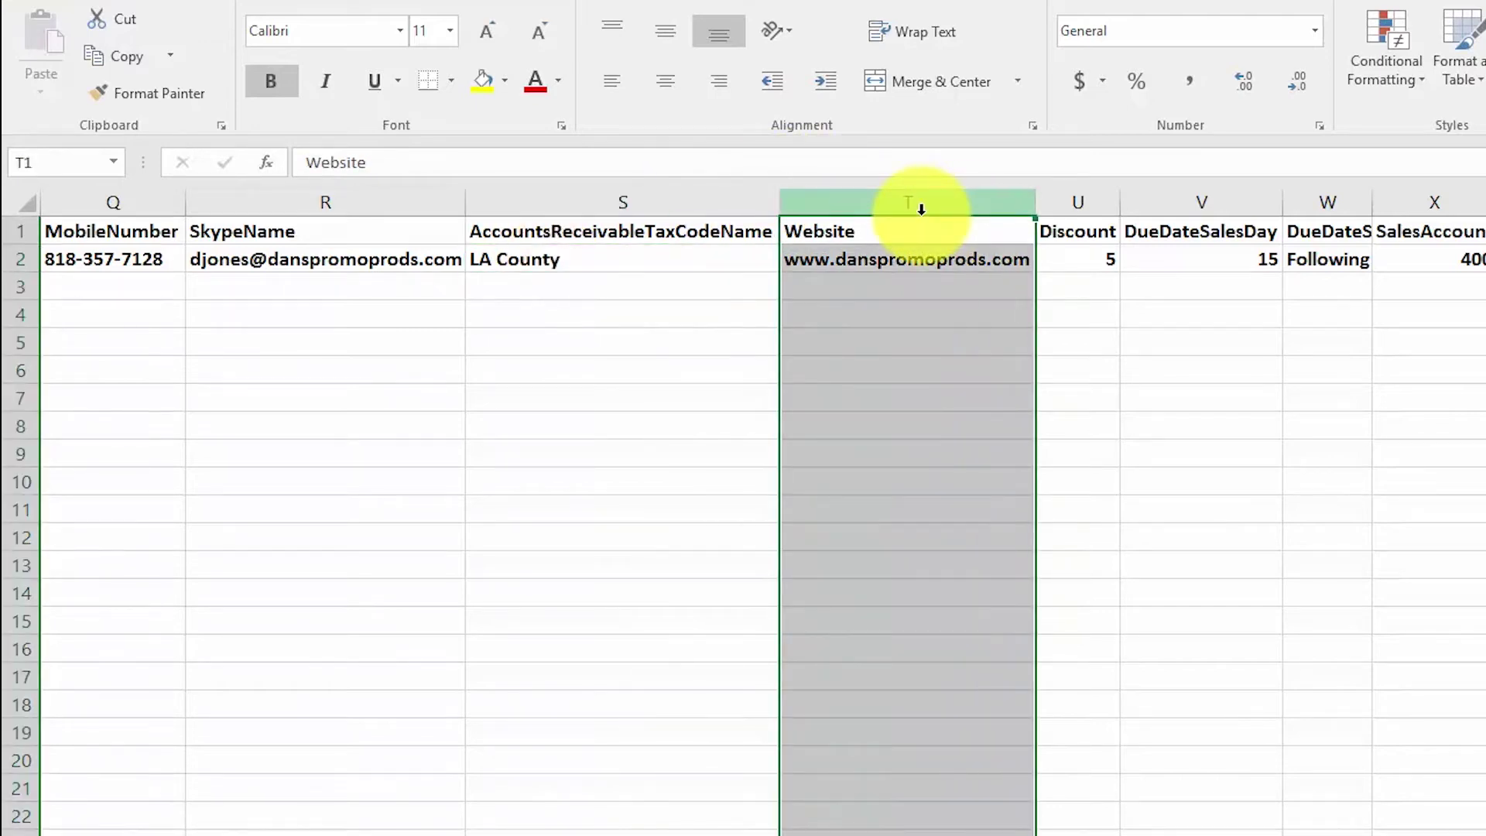
- Examine the Discount column and compare the DueDateSalesDay and DueDateSalesTerm columns
{"action": "left_click", "coordinate": [1093, 203]}
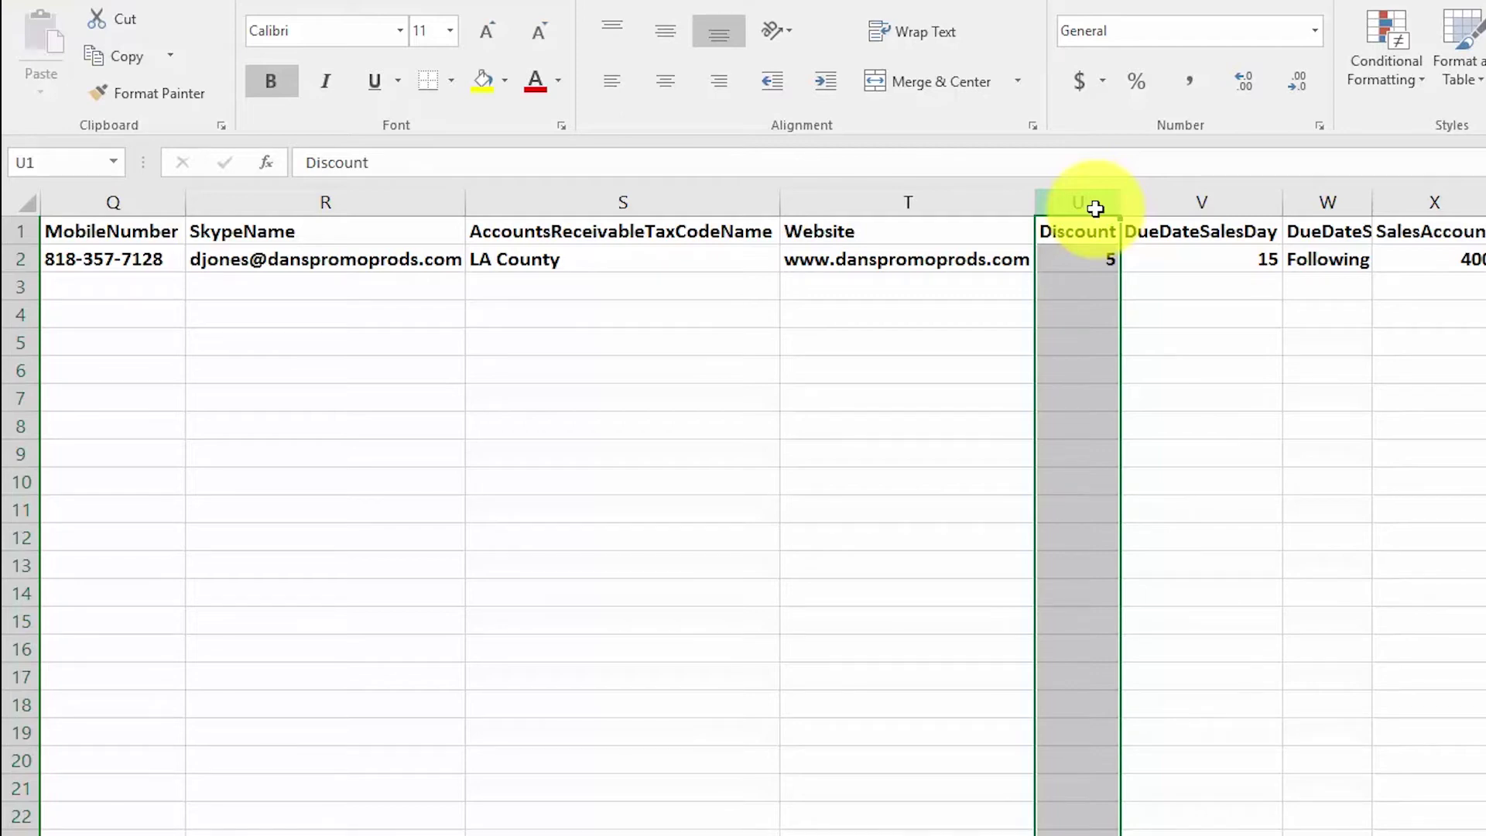
{"action": "left_click", "coordinate": [1194, 201]}
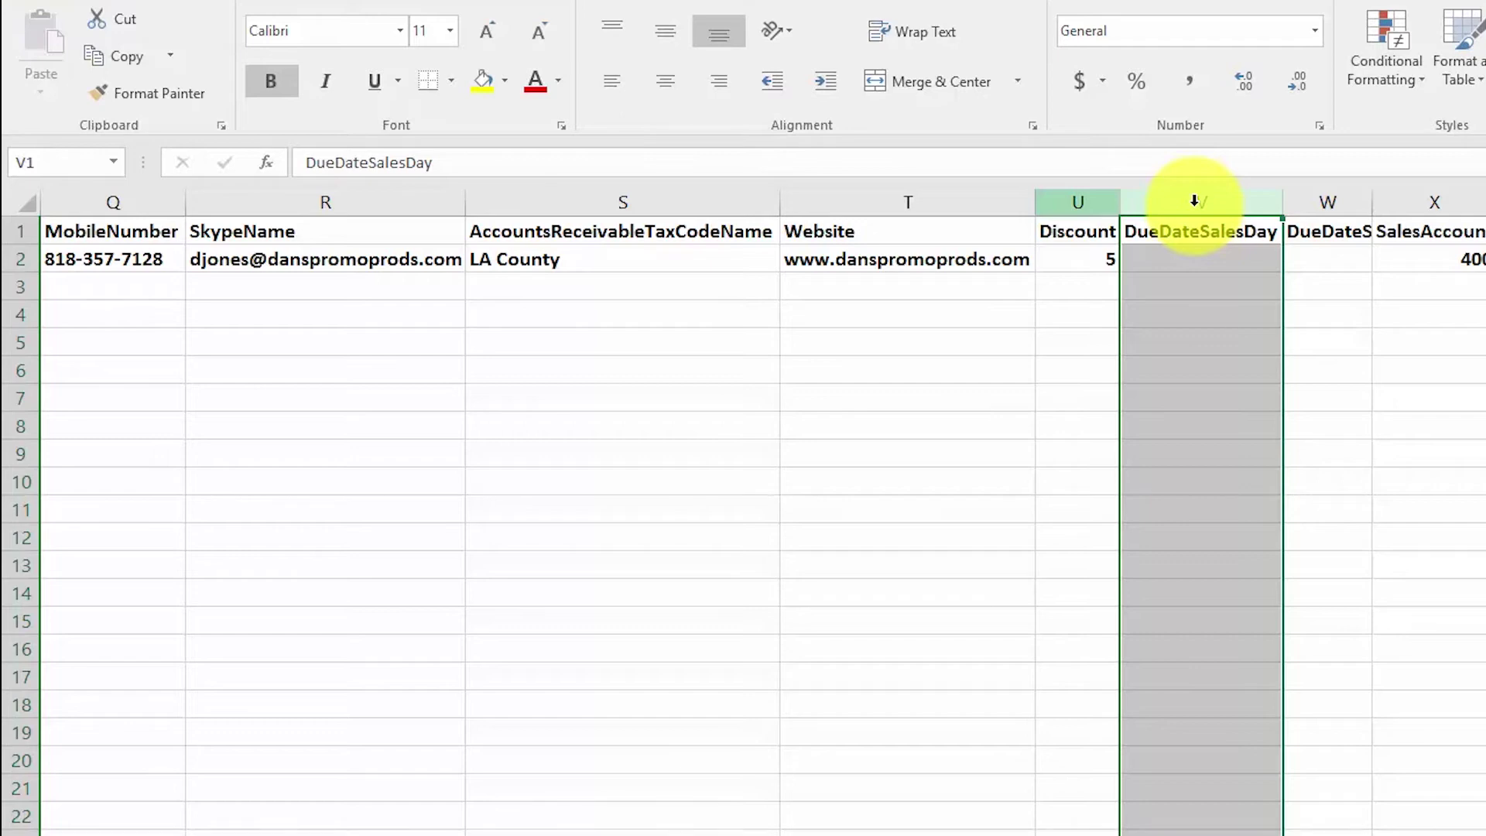
{"action": "key", "text": "Right"}
{"action": "scroll", "coordinate": [945, 201], "scroll_direction": "right", "scroll_amount": 2}
{"action": "left_click", "coordinate": [948, 201]}
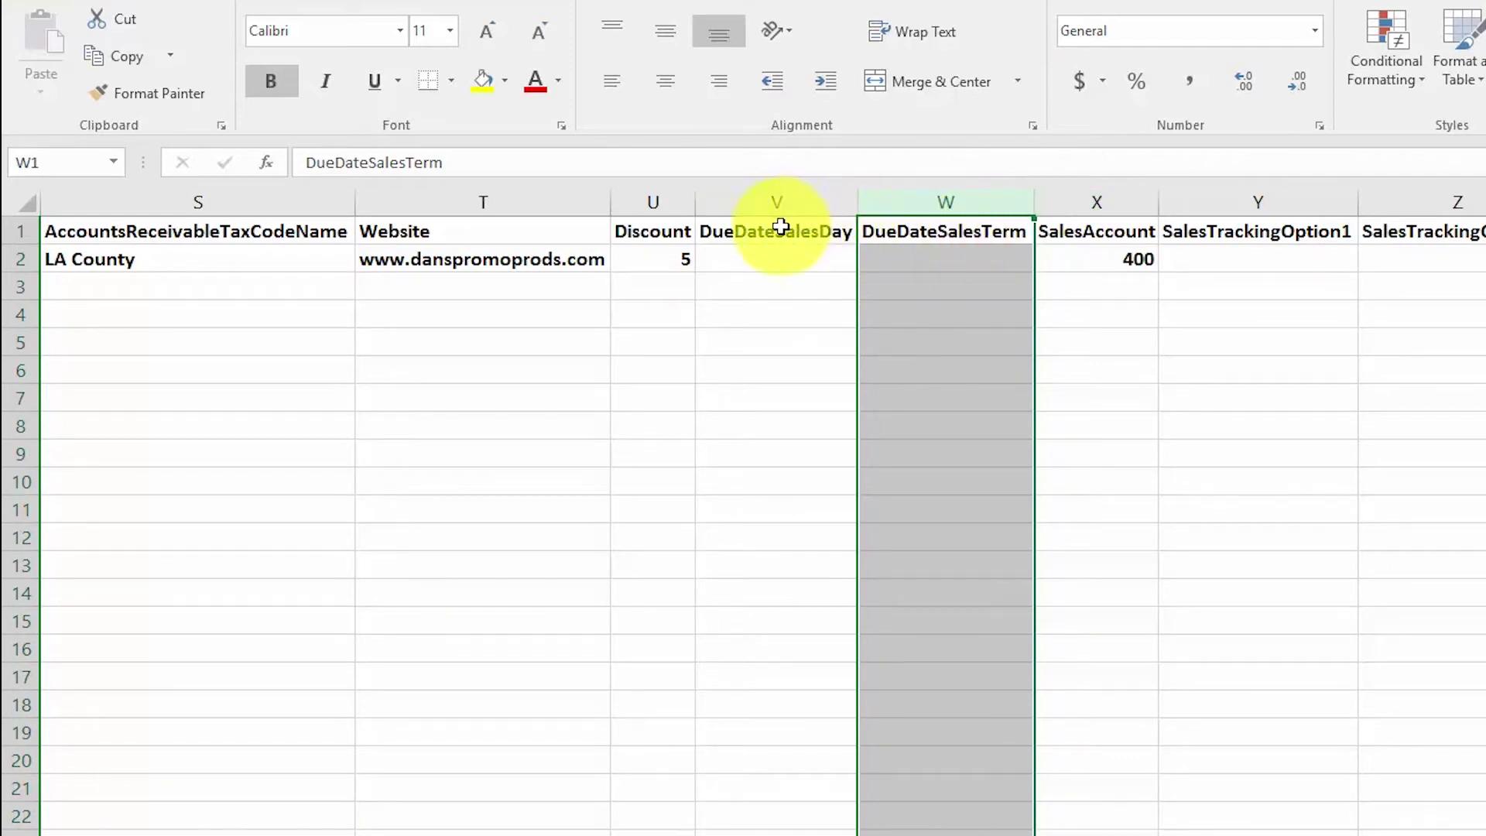
{"action": "left_click", "coordinate": [765, 203]}
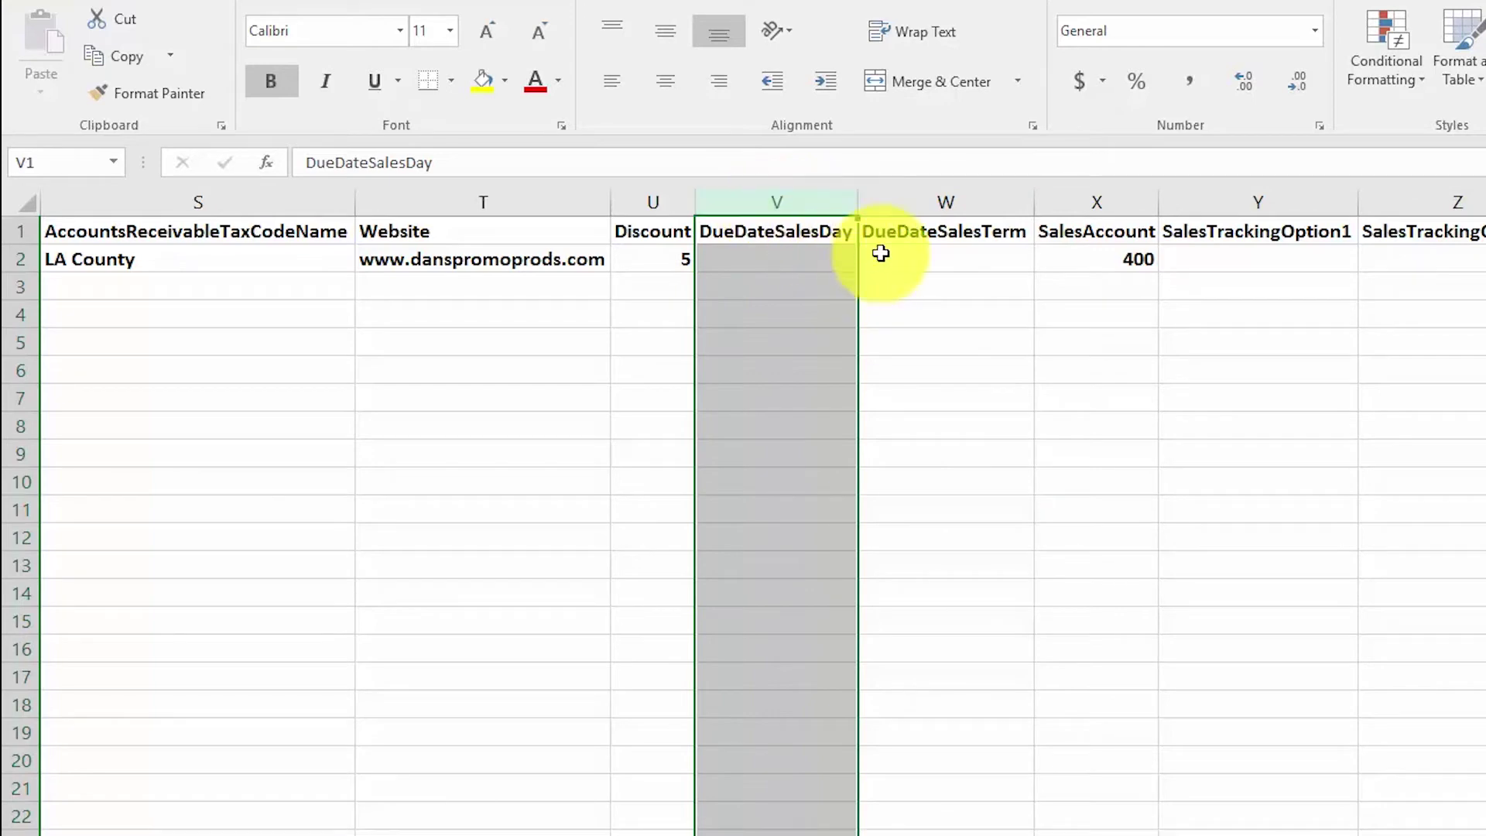
{"action": "left_click", "coordinate": [926, 207]}
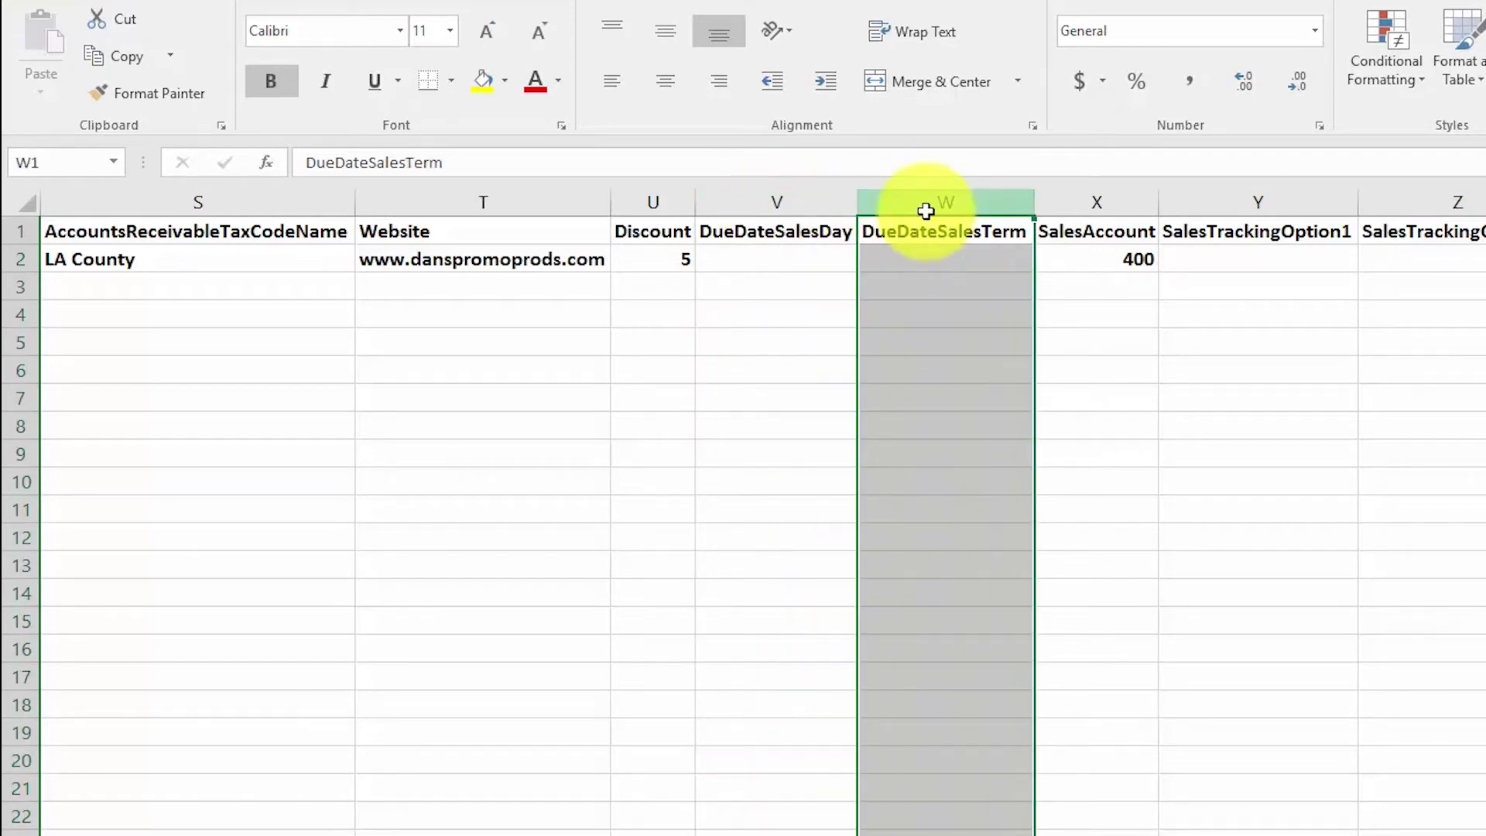
- Examine the SalesAccount, SalesTrackingOption1 and 2, BrandingTheme and DefaultTaxSales columns
{"action": "left_click", "coordinate": [1122, 207]}
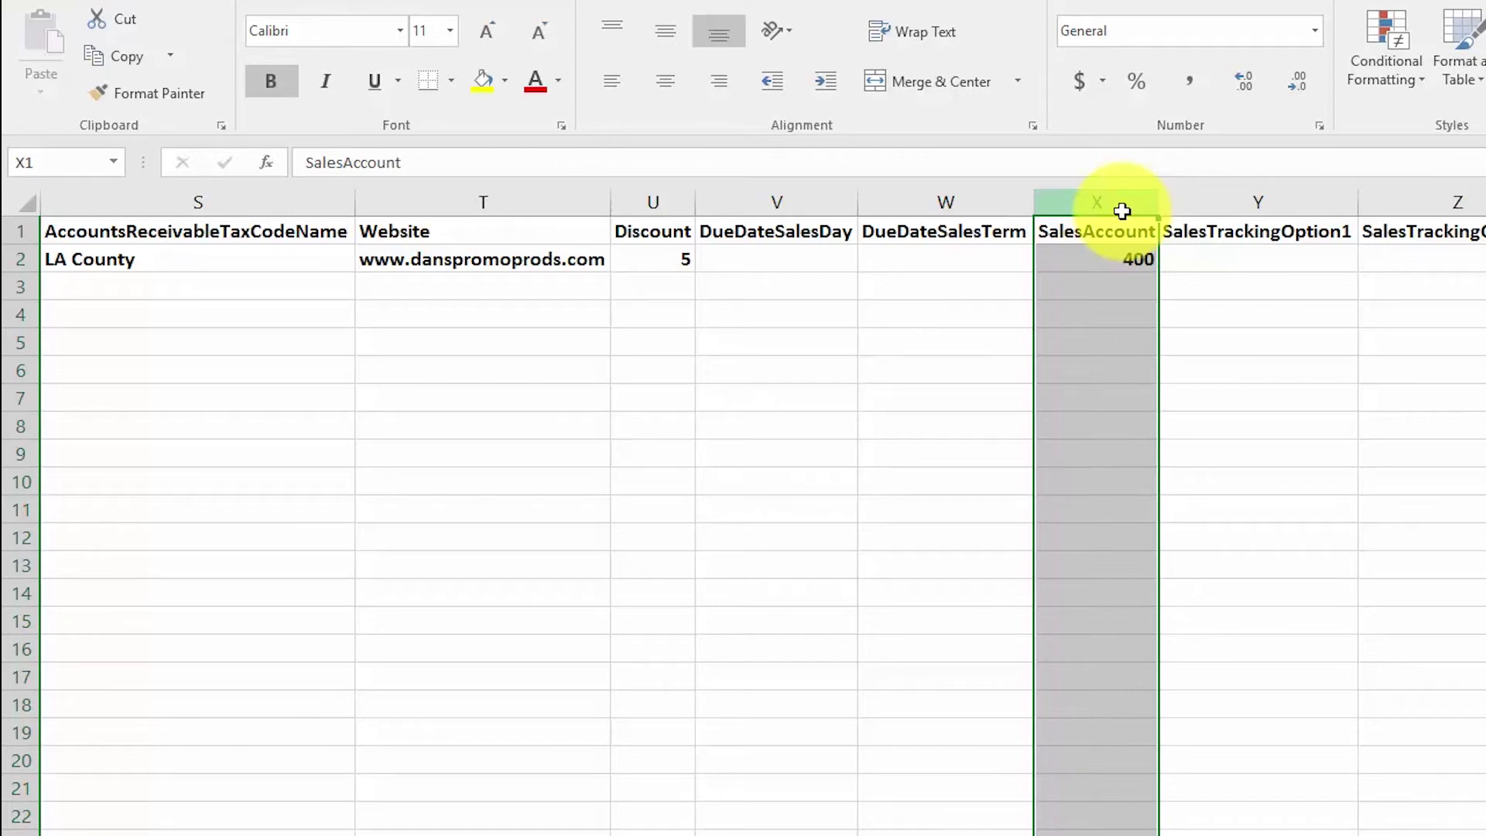
{"action": "left_click_drag", "start_coordinate": [1364, 199], "coordinate": [1350, 200]}
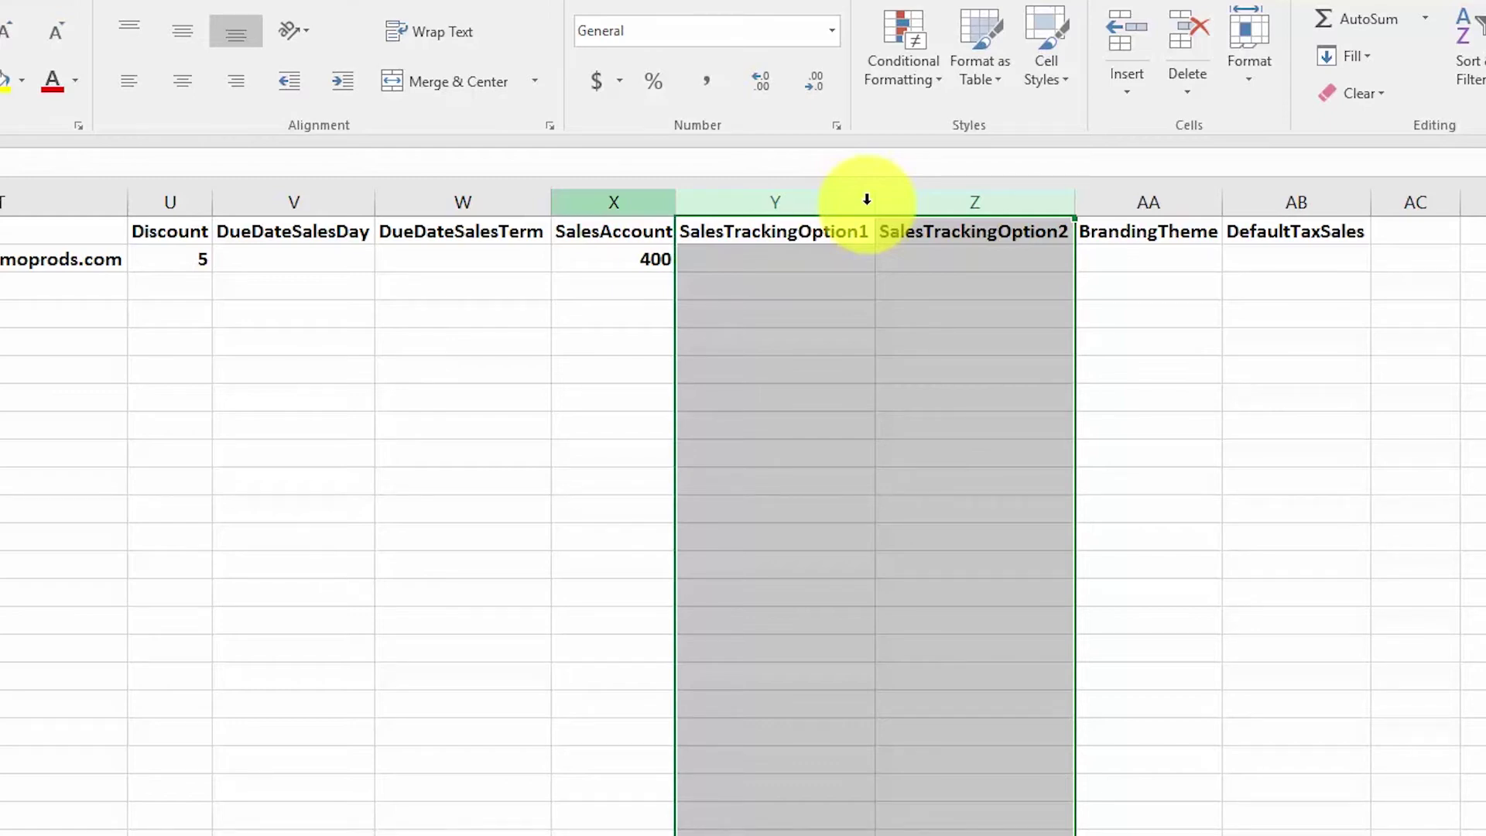
{"action": "left_click", "coordinate": [1177, 201]}
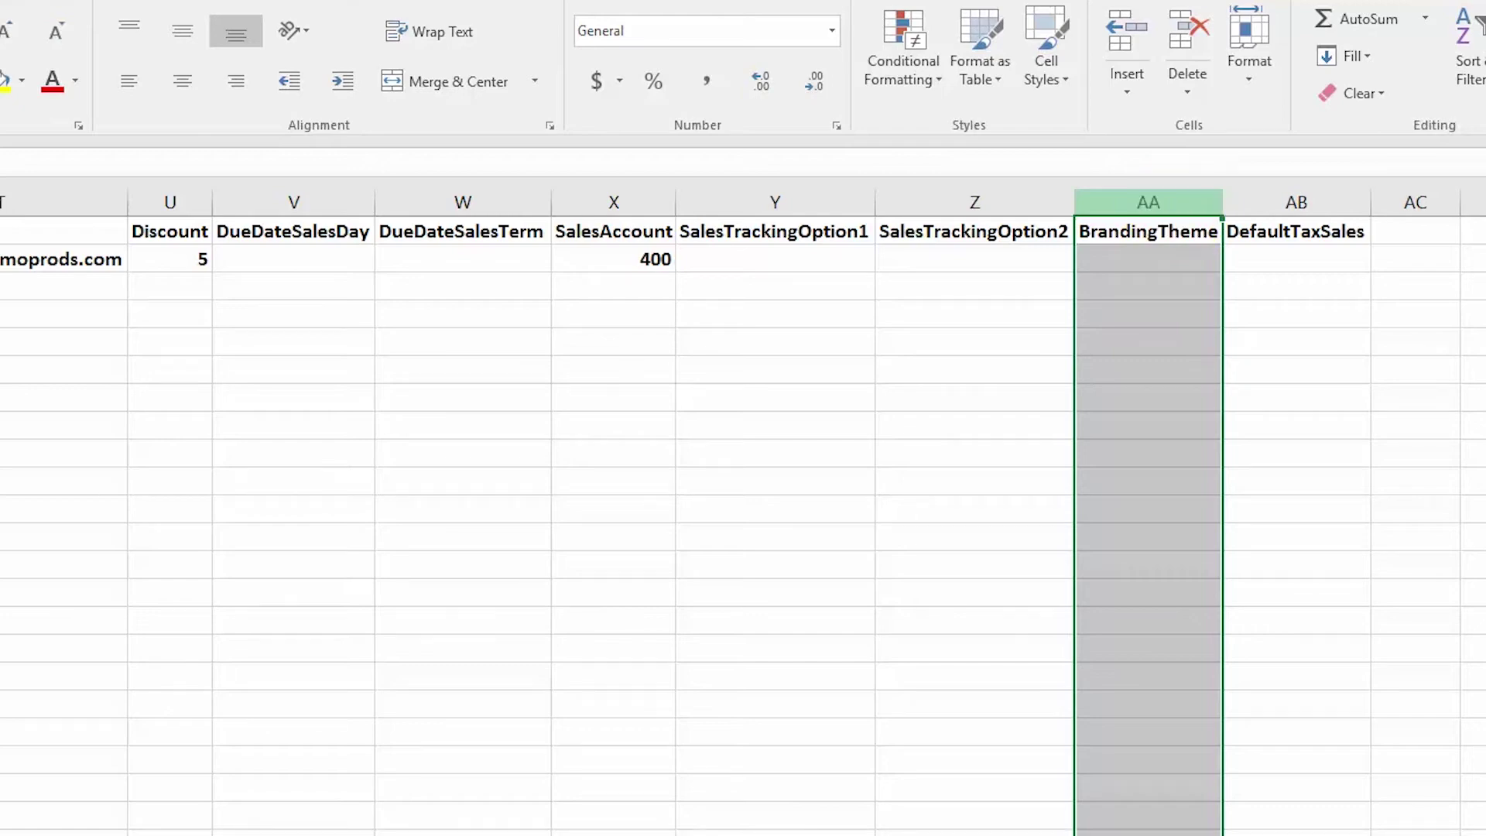
{"action": "left_click", "coordinate": [1335, 203]}
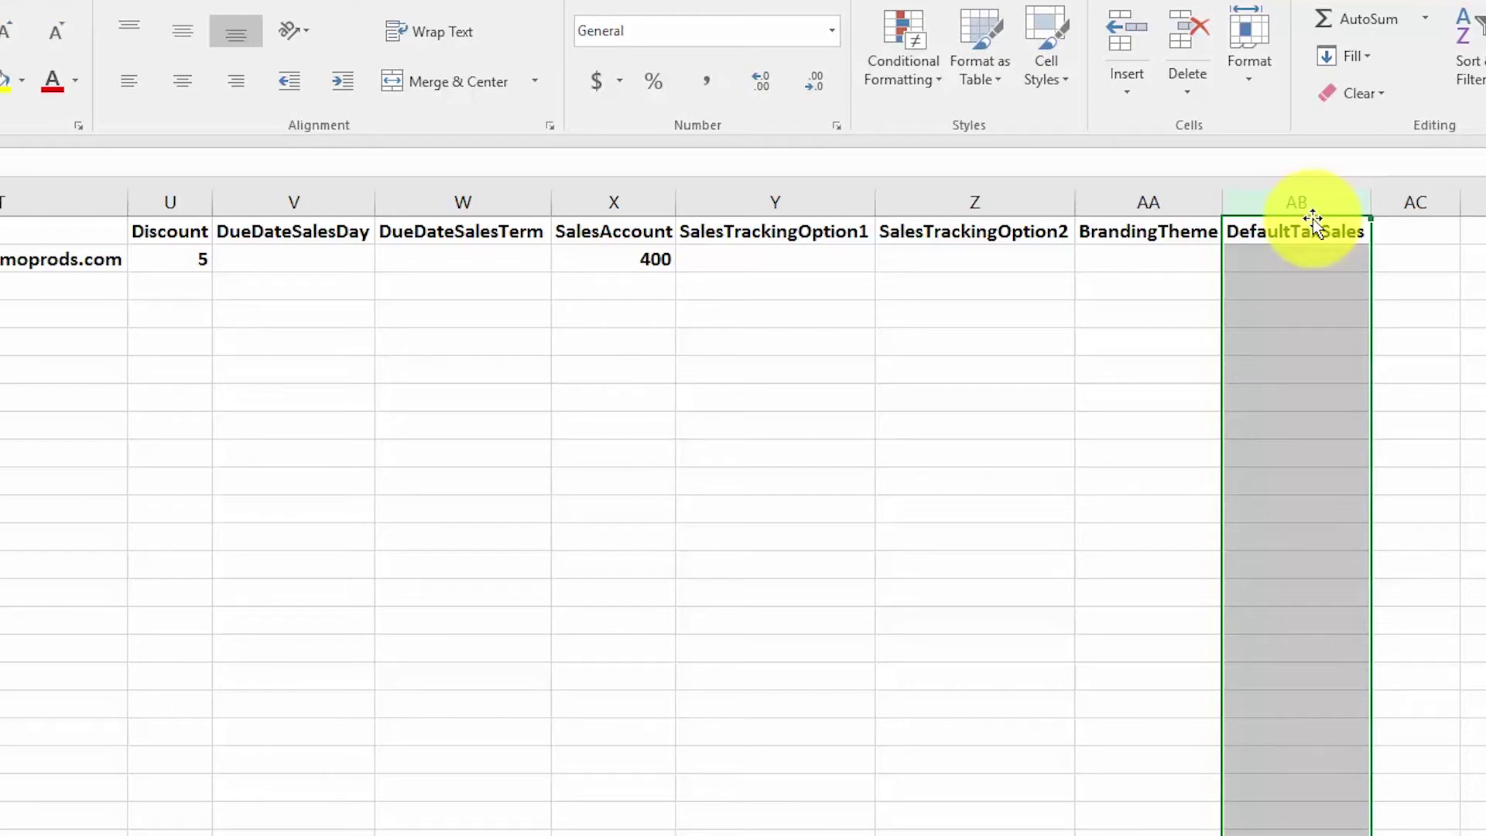
- In the contacts sheet with PO address fields, examine the ContactName, AccountNumber, EmailAddress, FirstName and LastName columns
{"action": "left_click", "coordinate": [79, 201]}
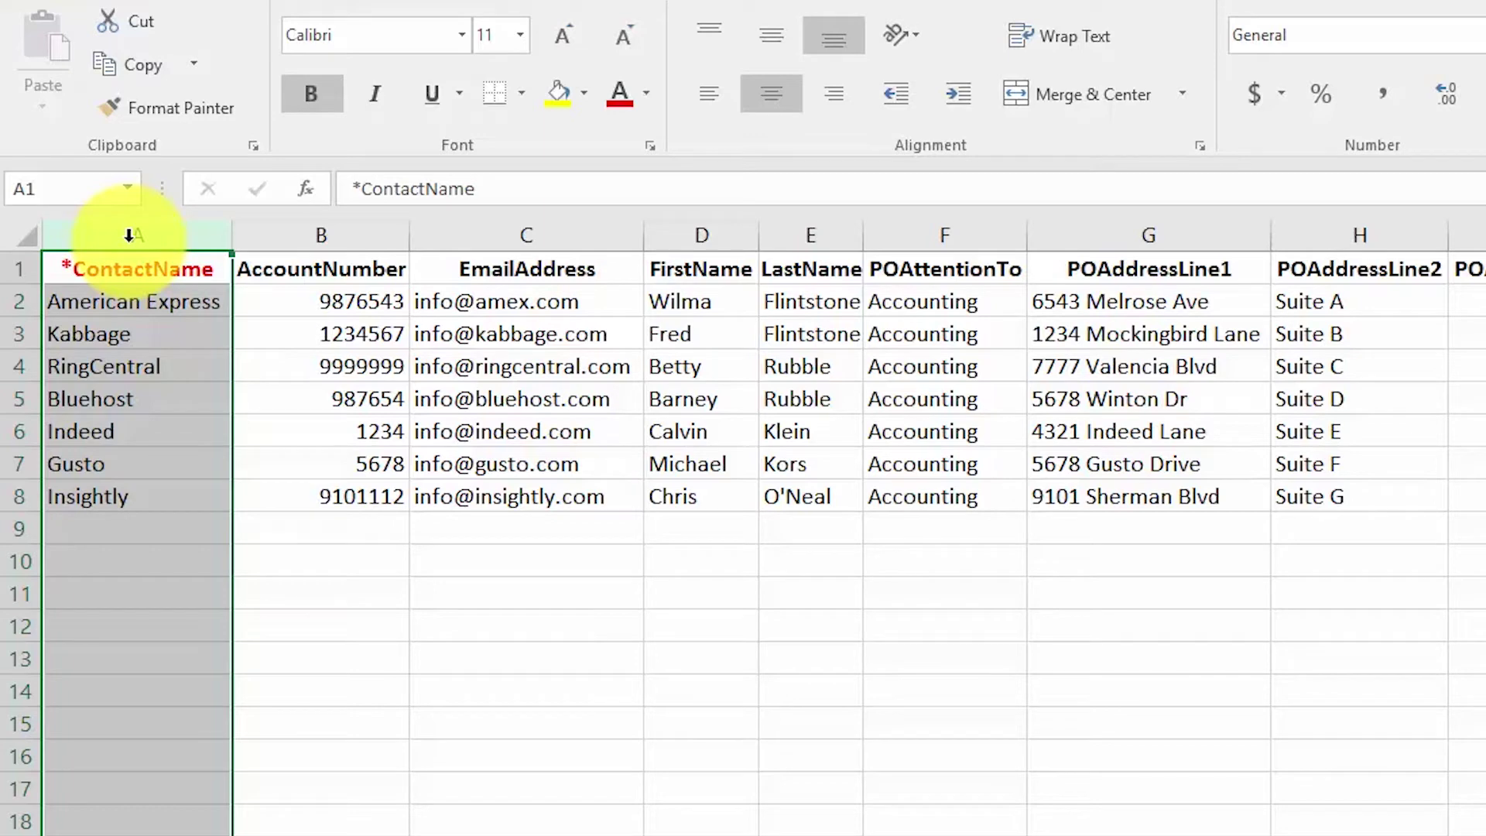
{"action": "left_click", "coordinate": [299, 234]}
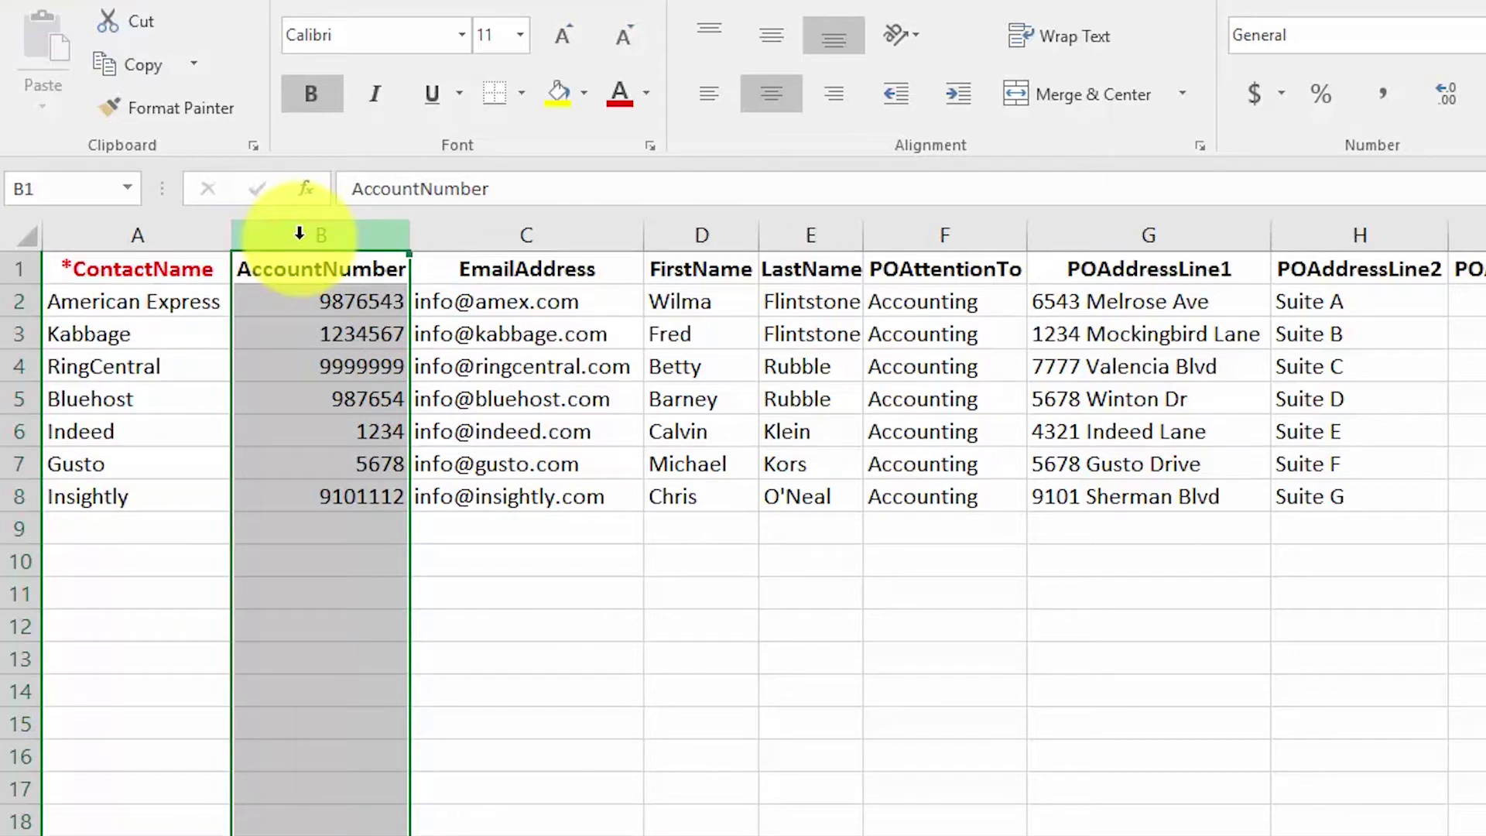
{"action": "left_click", "coordinate": [564, 235]}
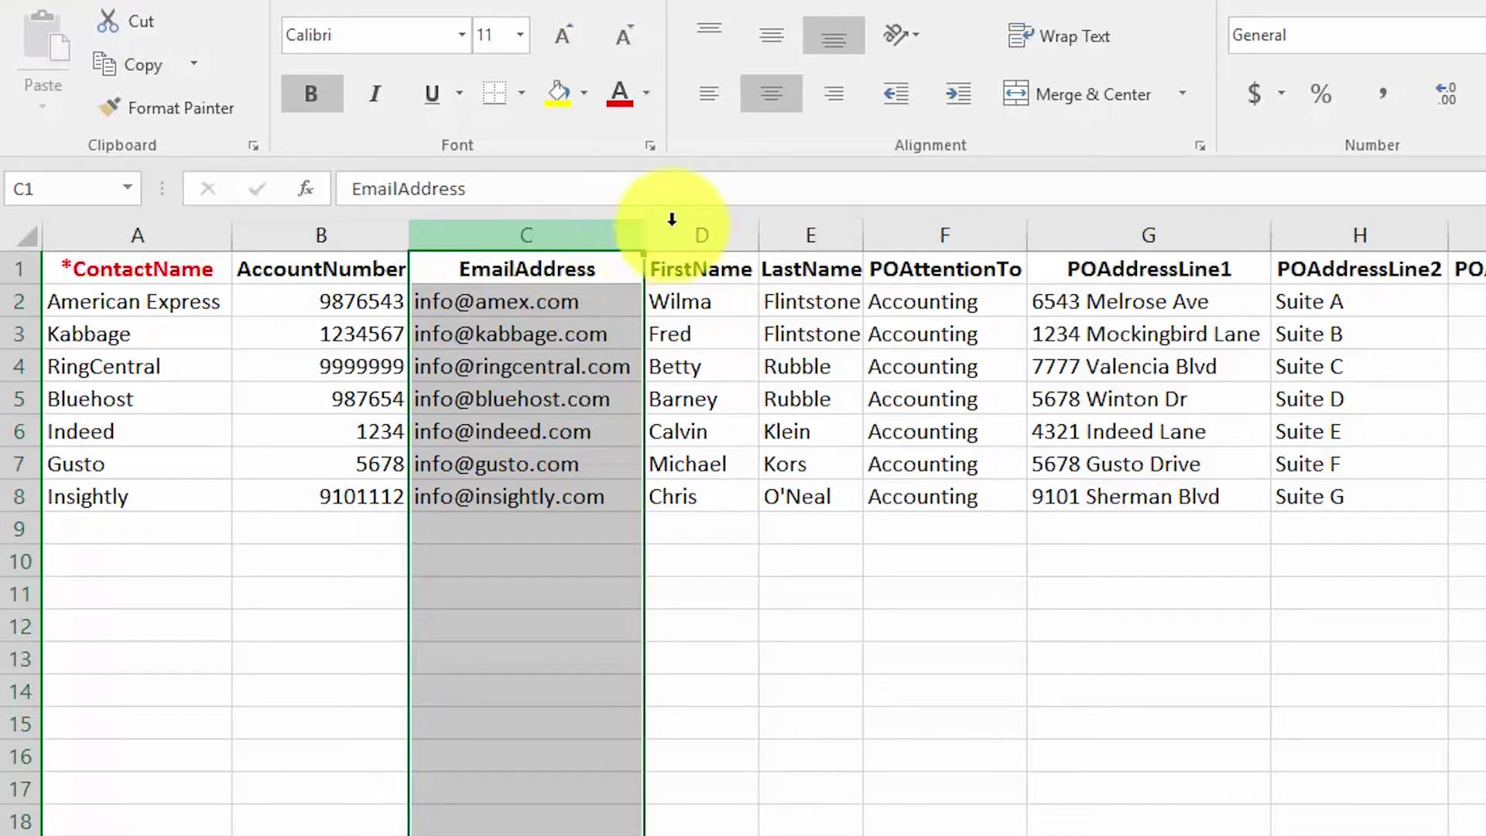
{"action": "left_click", "coordinate": [723, 239]}
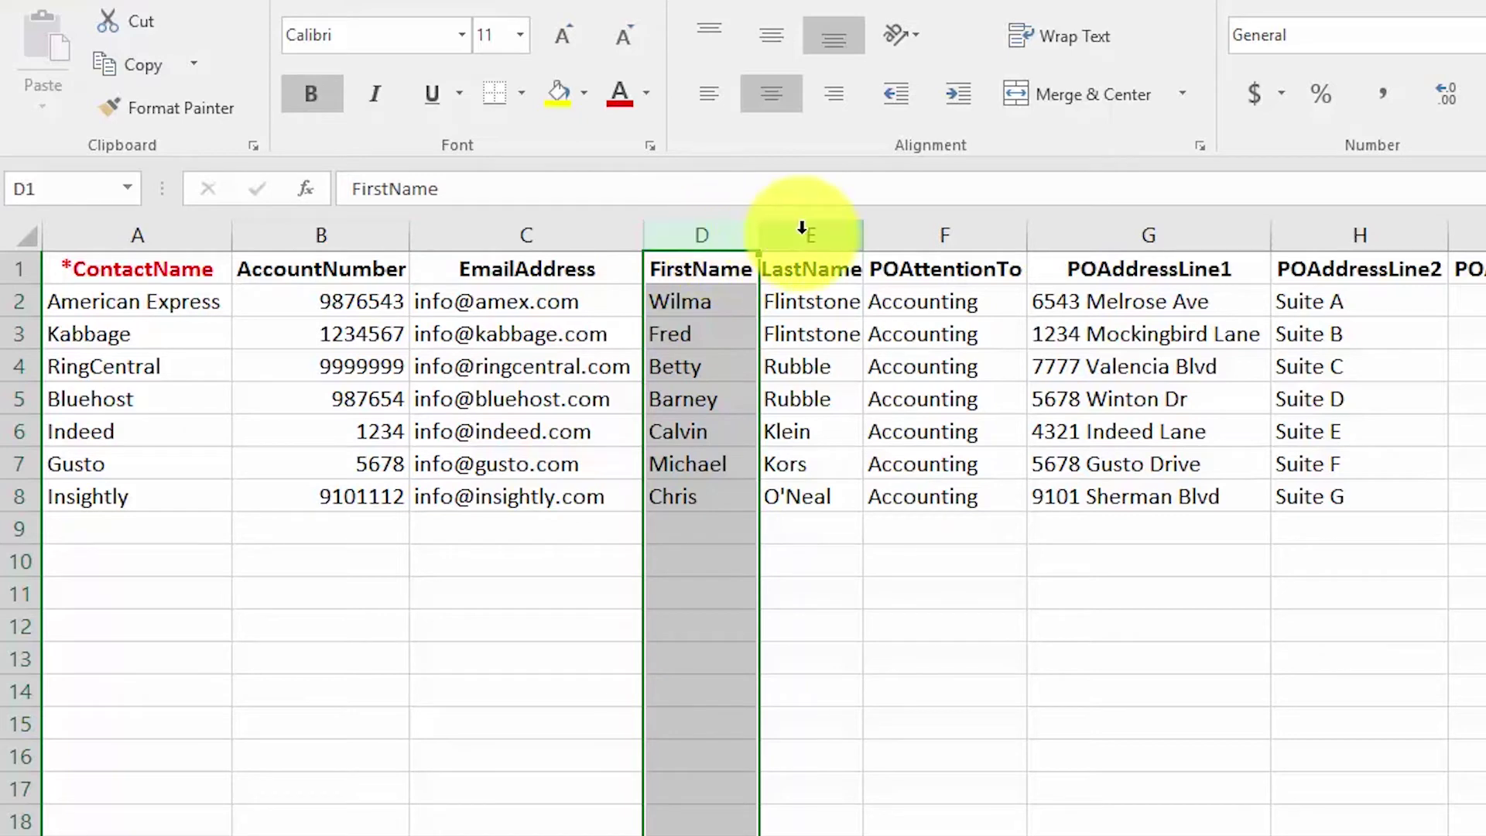
{"action": "left_click", "coordinate": [808, 238]}
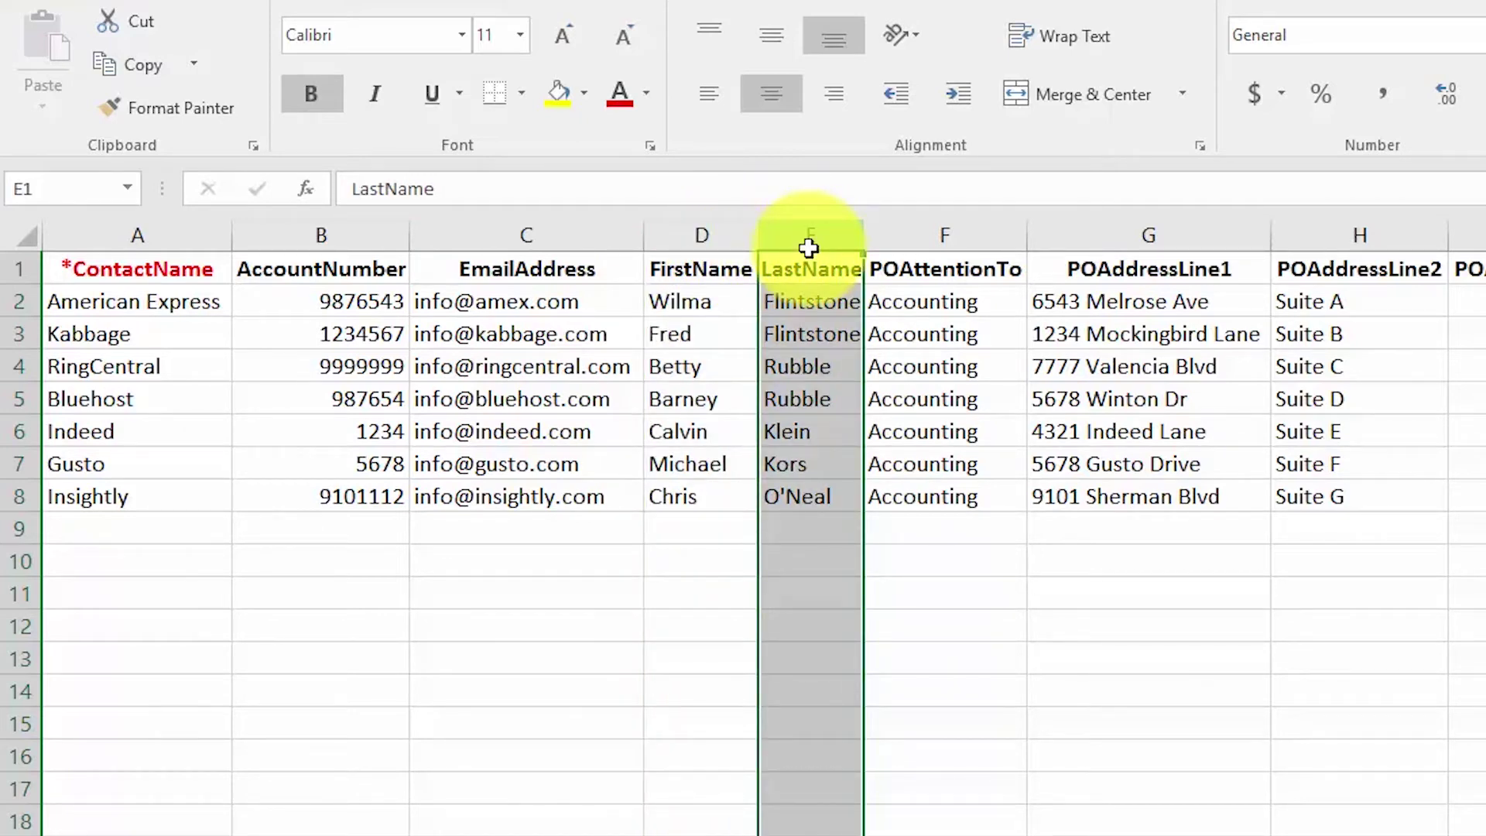
- Examine the PO address columns F to J together, and inspect POAttentionTo, POAddressLine1 and POAddressLine2 individually
{"action": "left_click", "coordinate": [909, 237]}
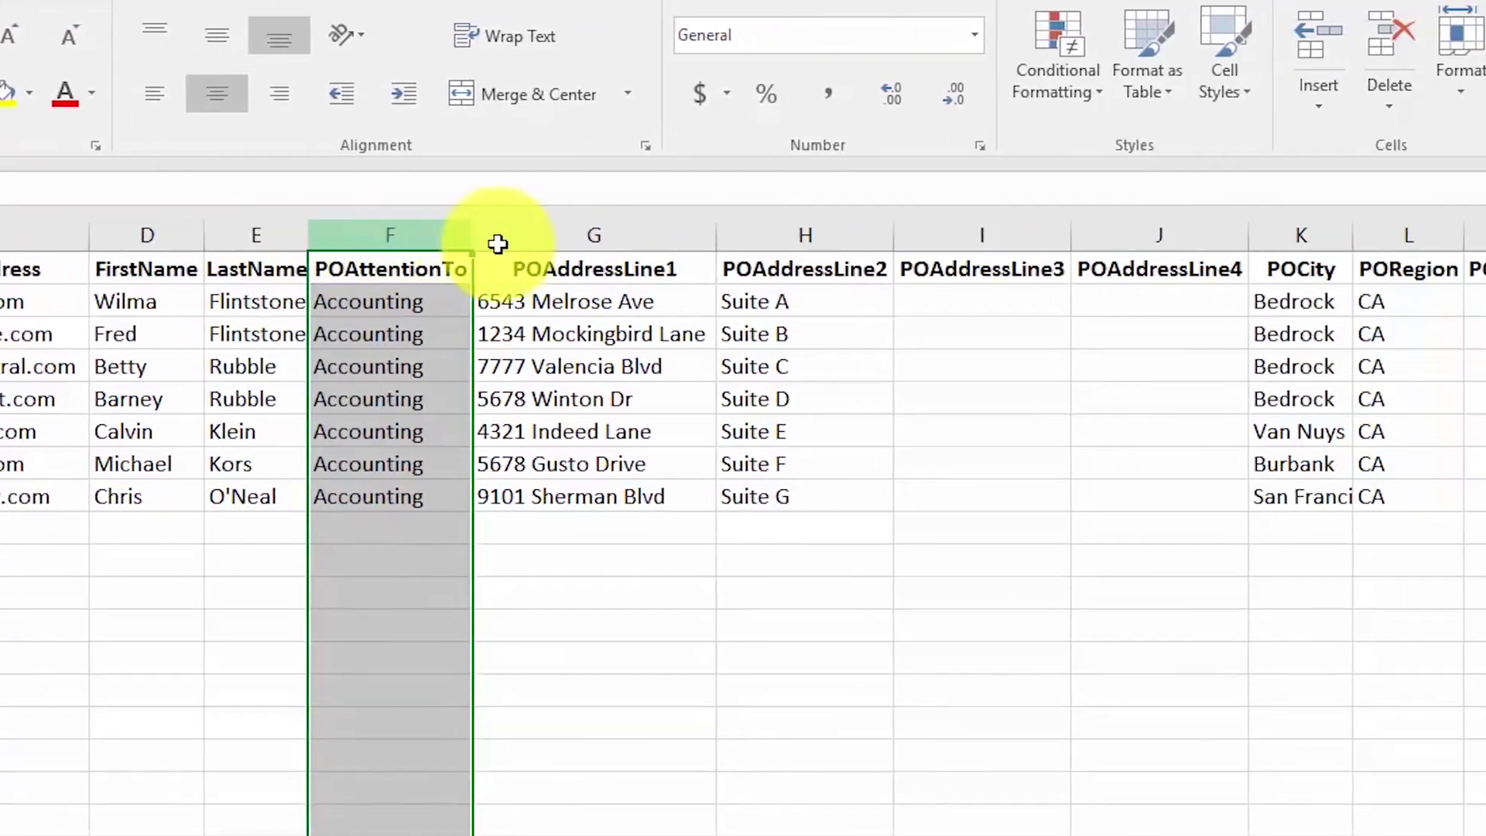
{"action": "left_click_drag", "start_coordinate": [498, 245], "coordinate": [1091, 258]}
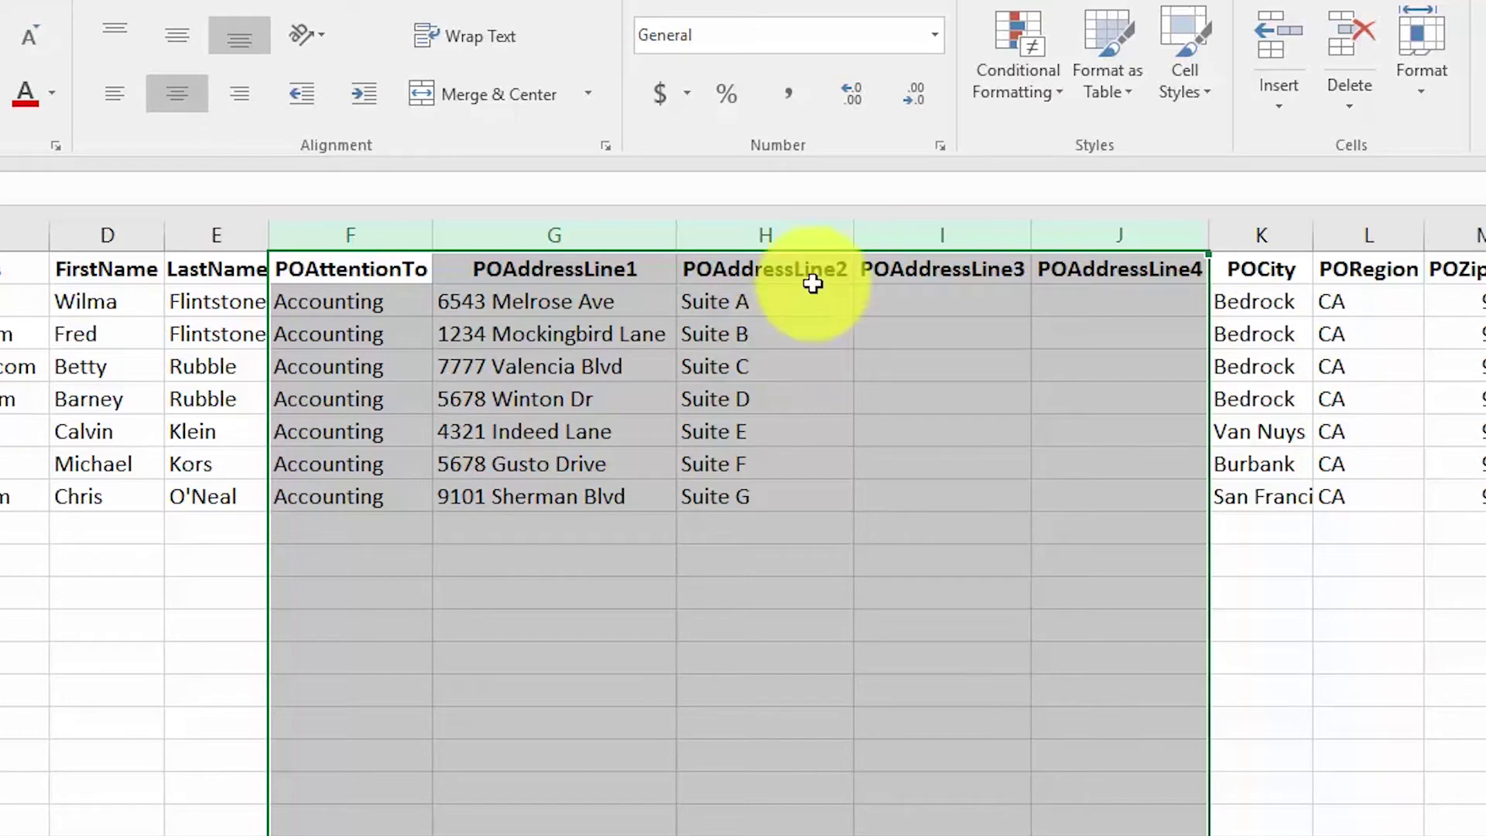
{"action": "left_click", "coordinate": [363, 300]}
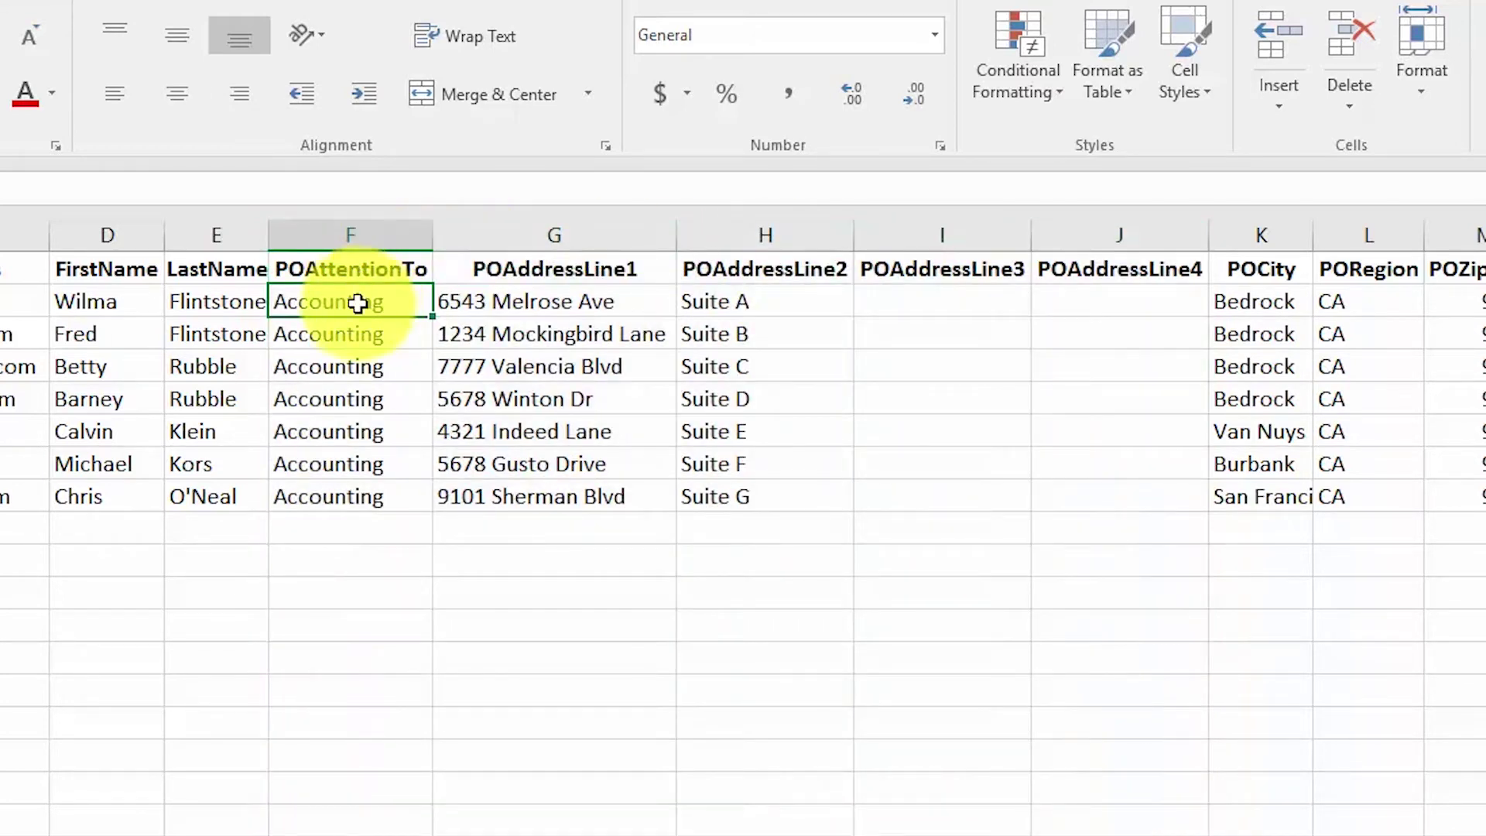
{"action": "left_click", "coordinate": [341, 238]}
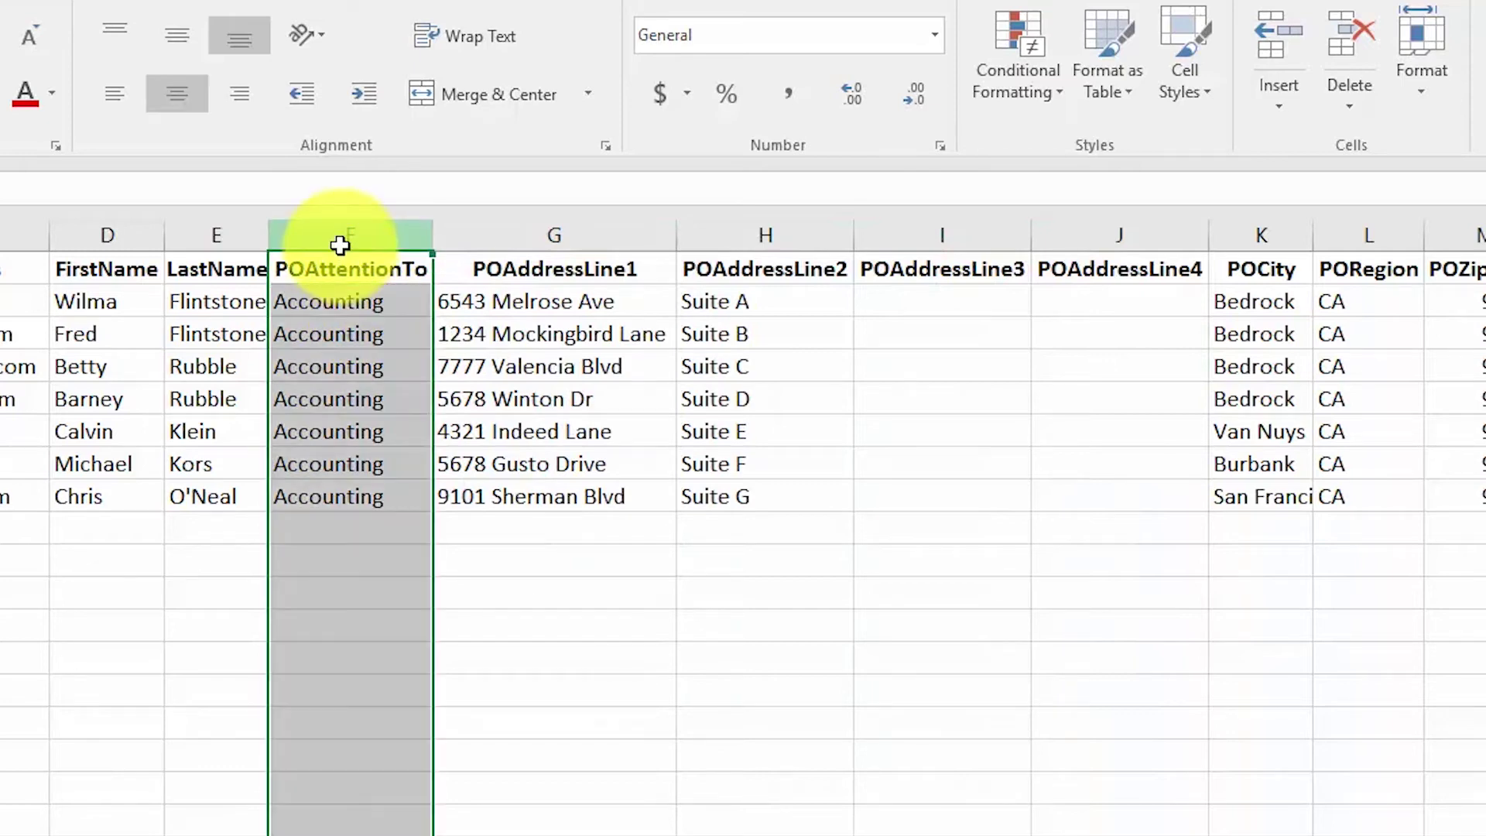
{"action": "left_click", "coordinate": [531, 234]}
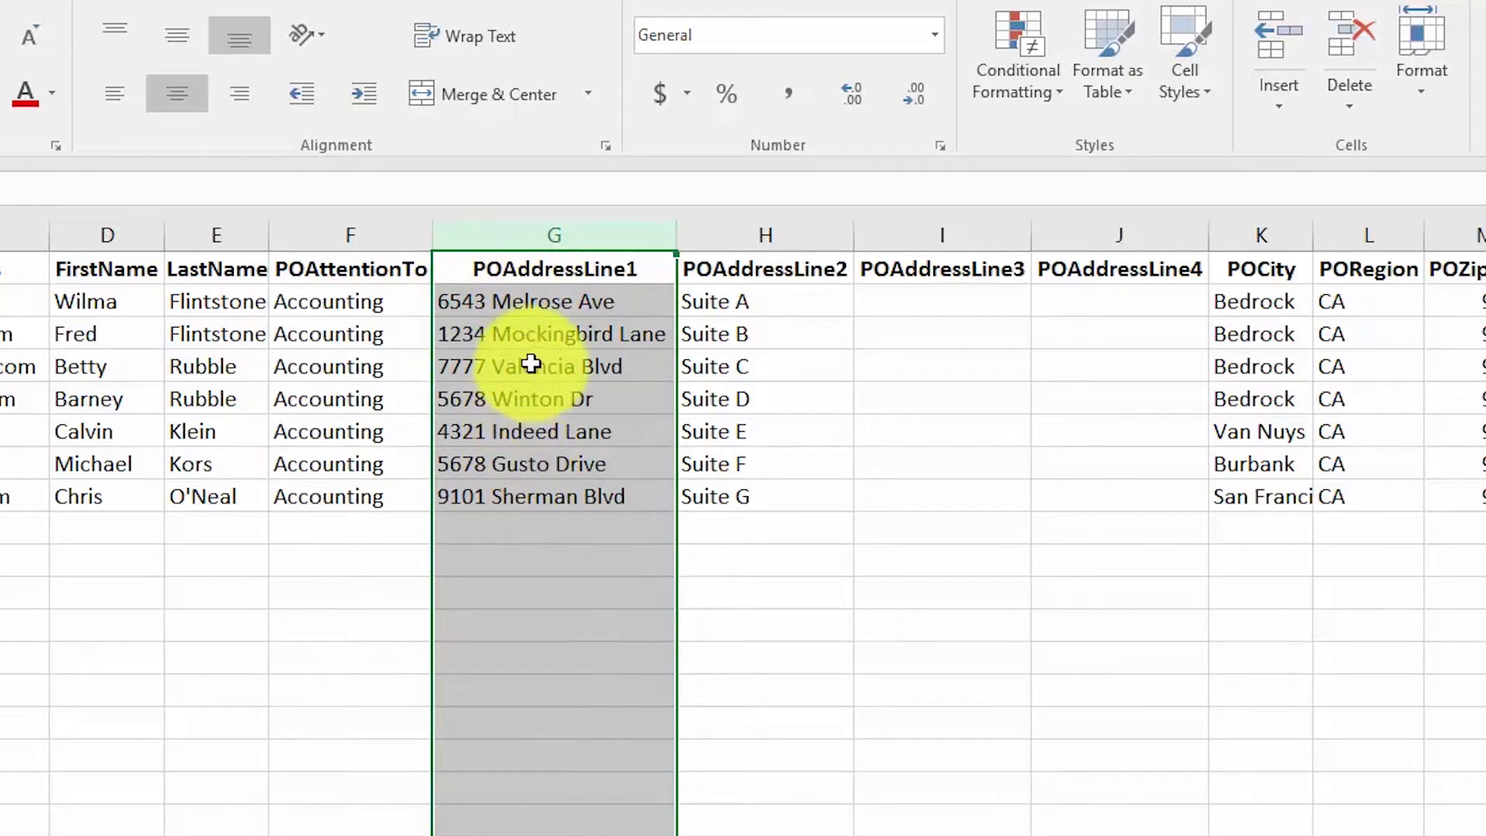
{"action": "left_click", "coordinate": [478, 304]}
{"action": "left_click", "coordinate": [478, 304]}
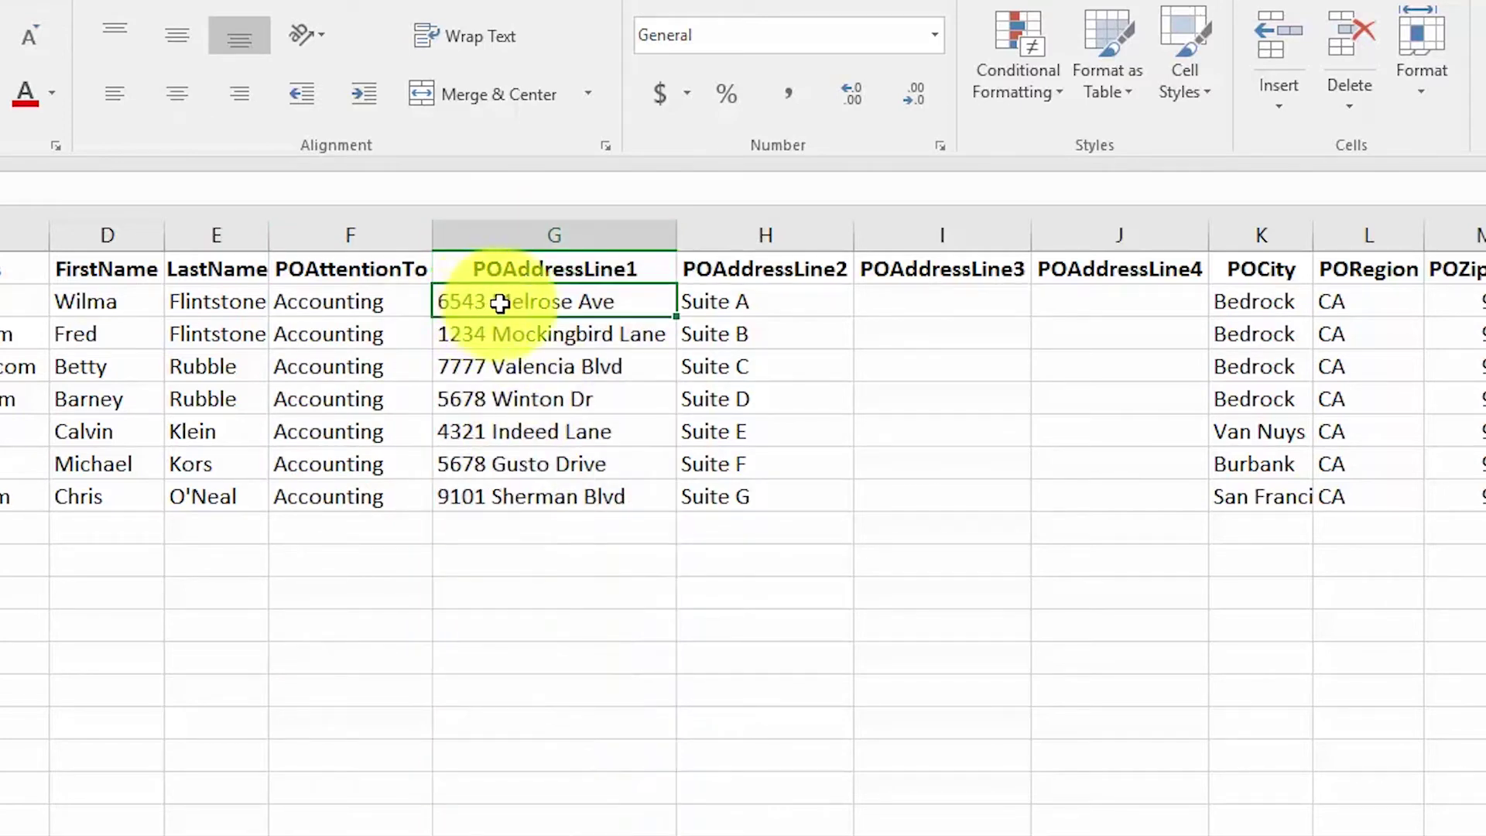
{"action": "left_click", "coordinate": [761, 237]}
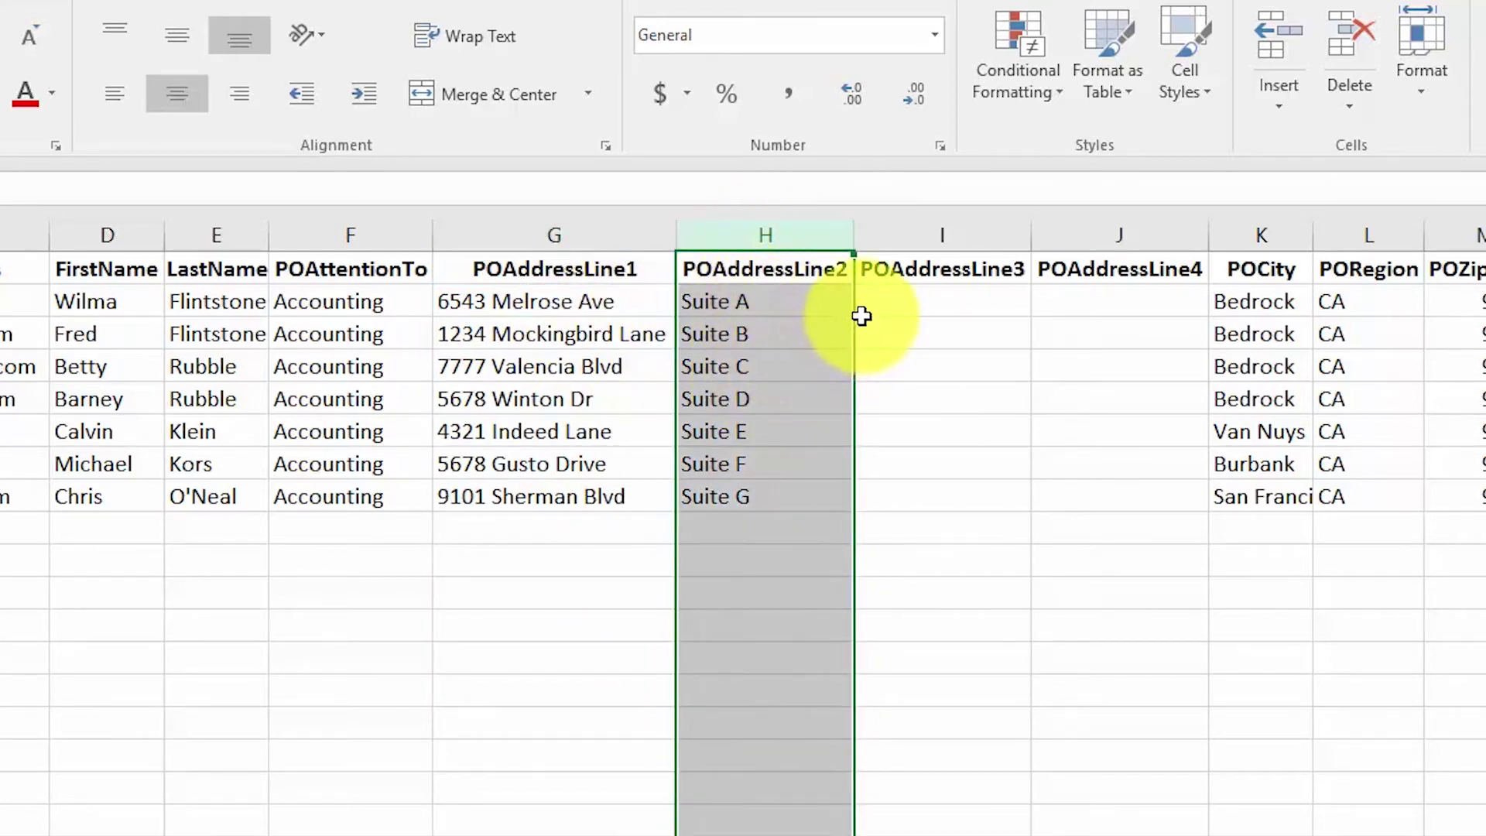
- Examine the POAddressLine3, POCity, PORegion and POZipCode columns one by one
{"action": "left_click", "coordinate": [931, 244]}
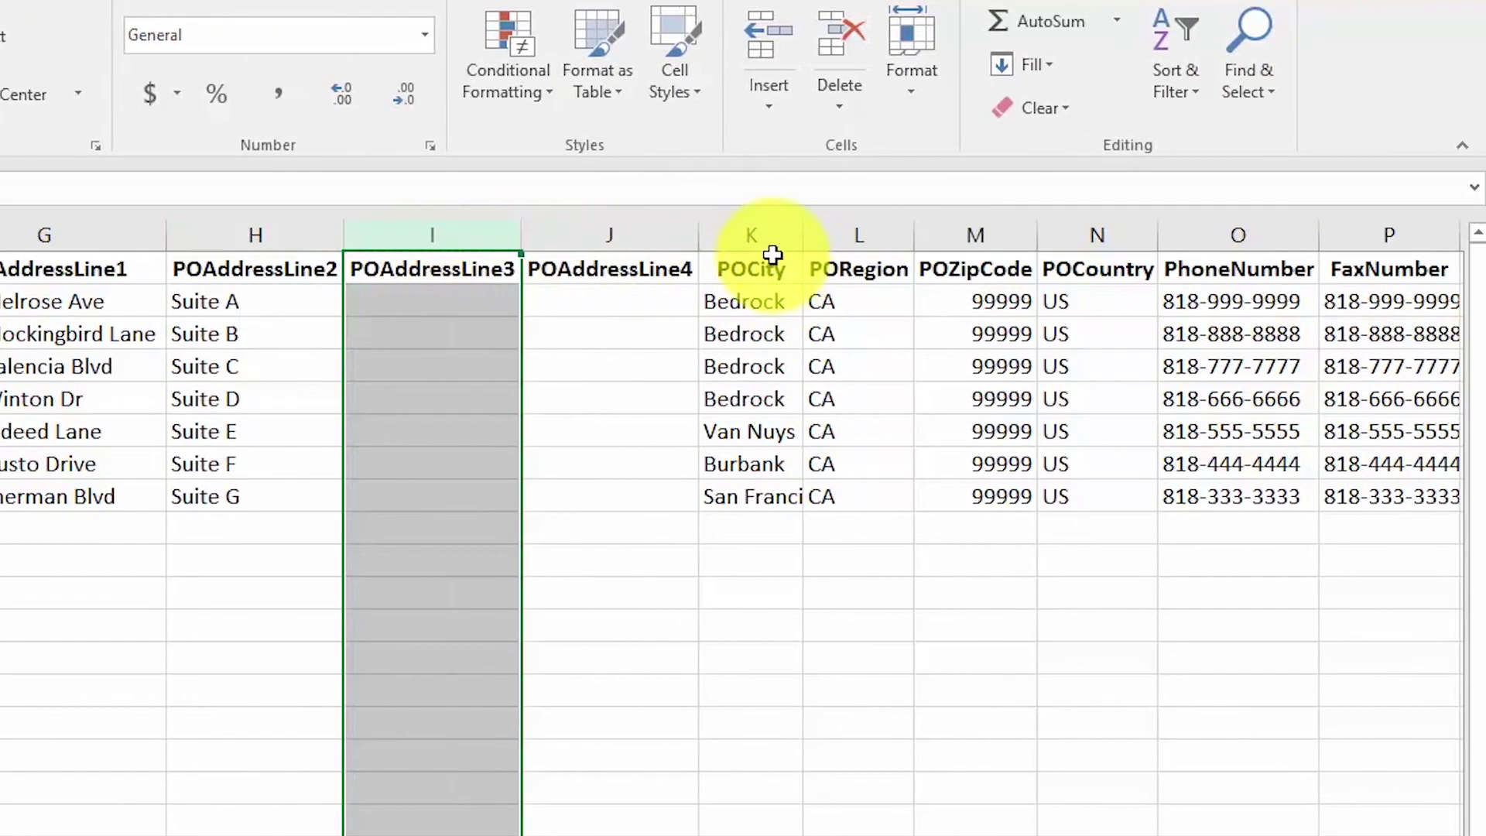
{"action": "left_click", "coordinate": [1273, 240]}
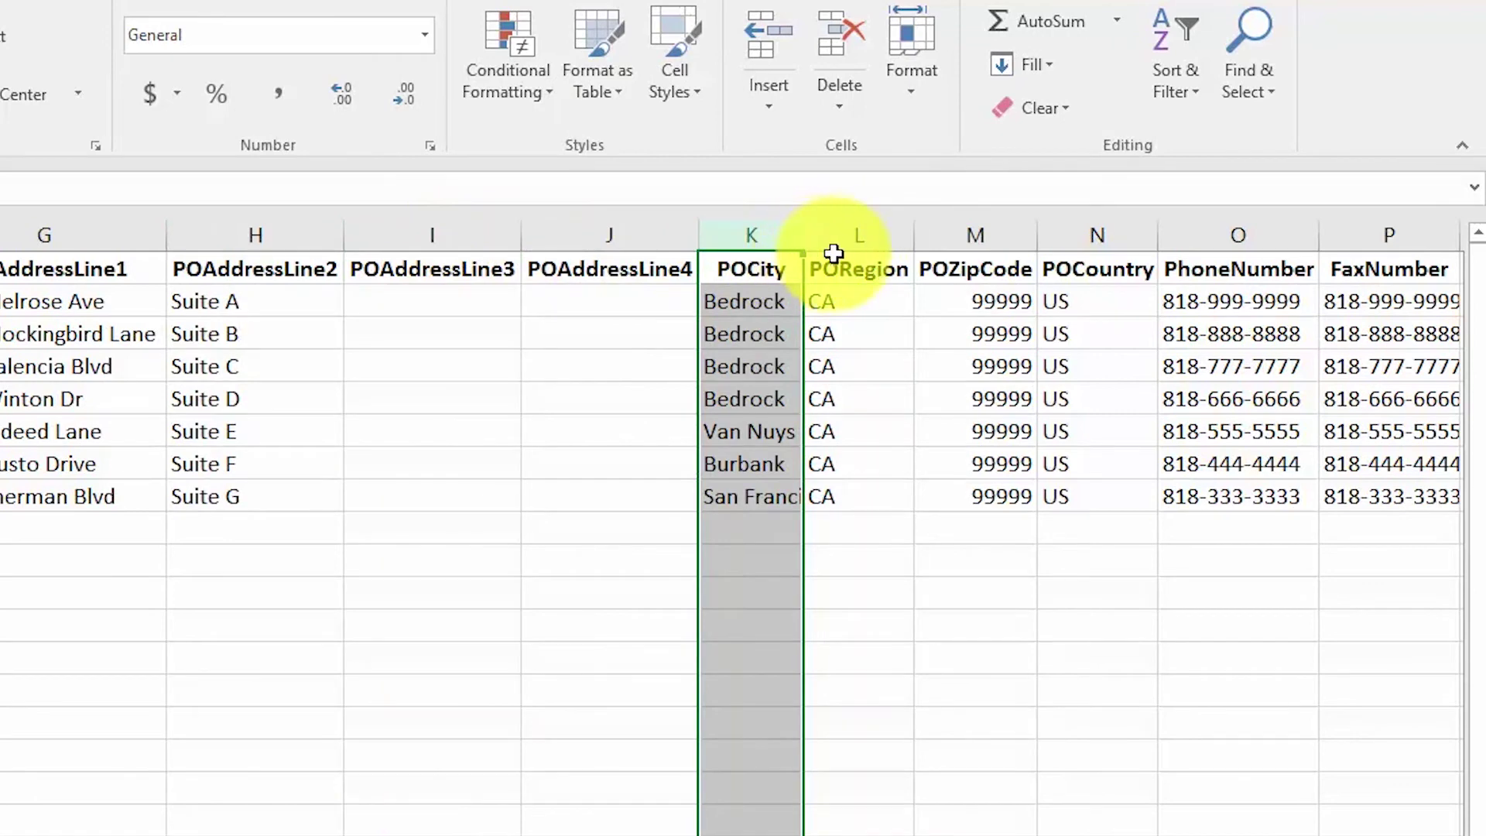
{"action": "left_click", "coordinate": [859, 242]}
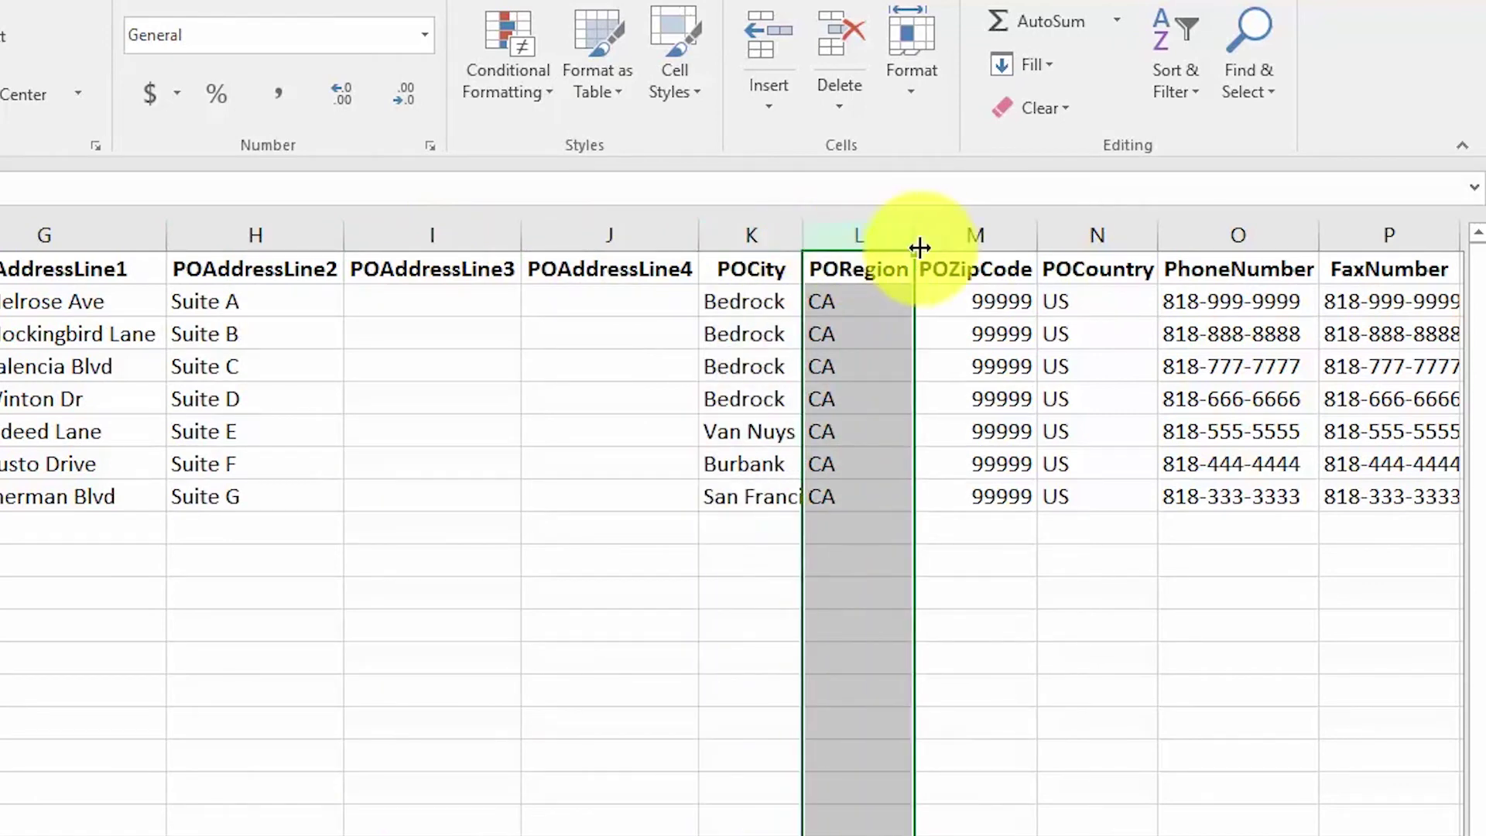
{"action": "left_click", "coordinate": [946, 241]}
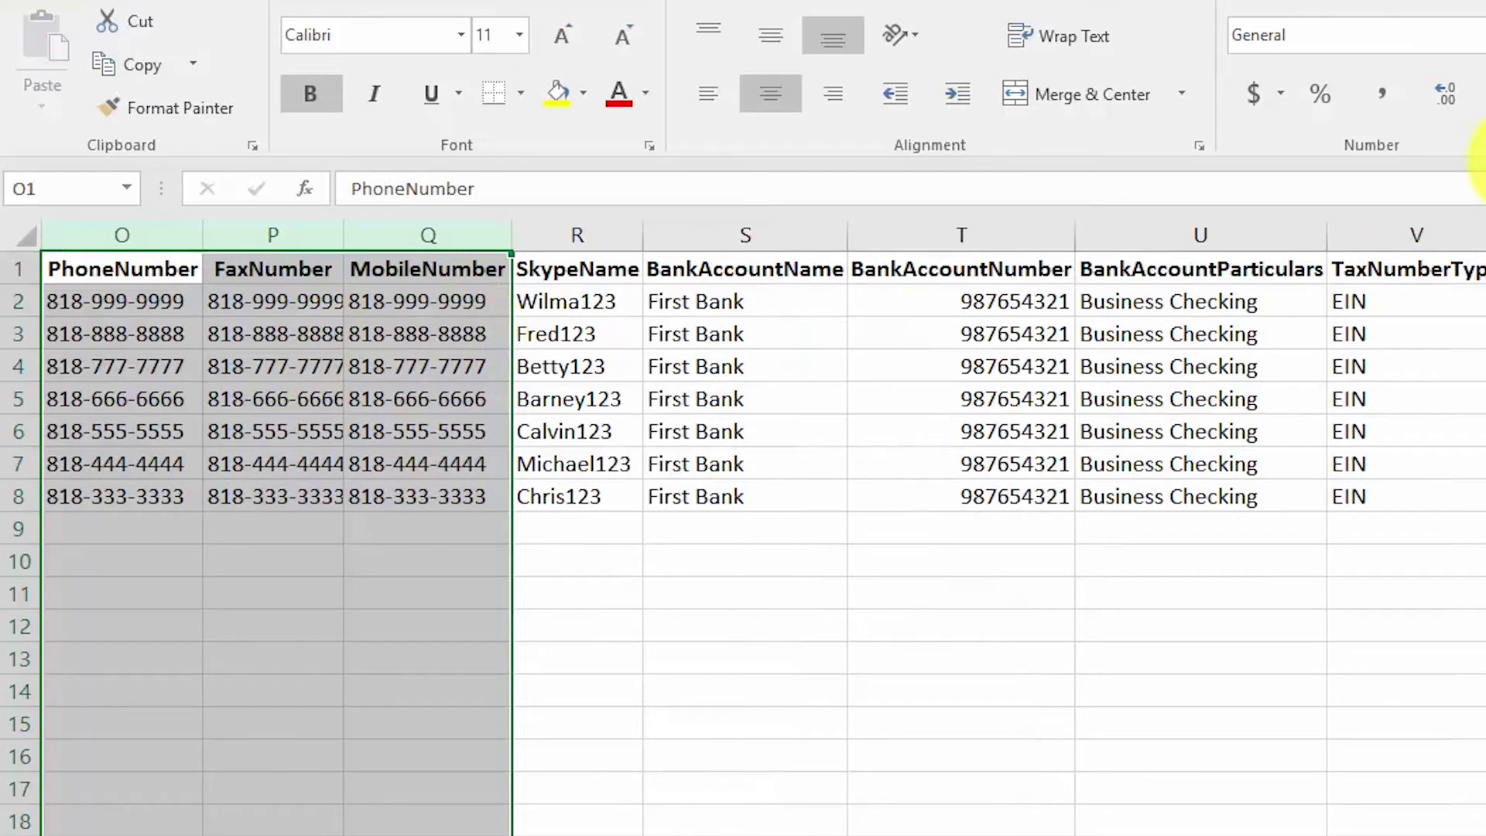
- Examine the PhoneNumber, FaxNumber, MobileNumber and SkypeName columns individually
{"action": "left_click", "coordinate": [124, 233]}
{"action": "left_click", "coordinate": [271, 236]}
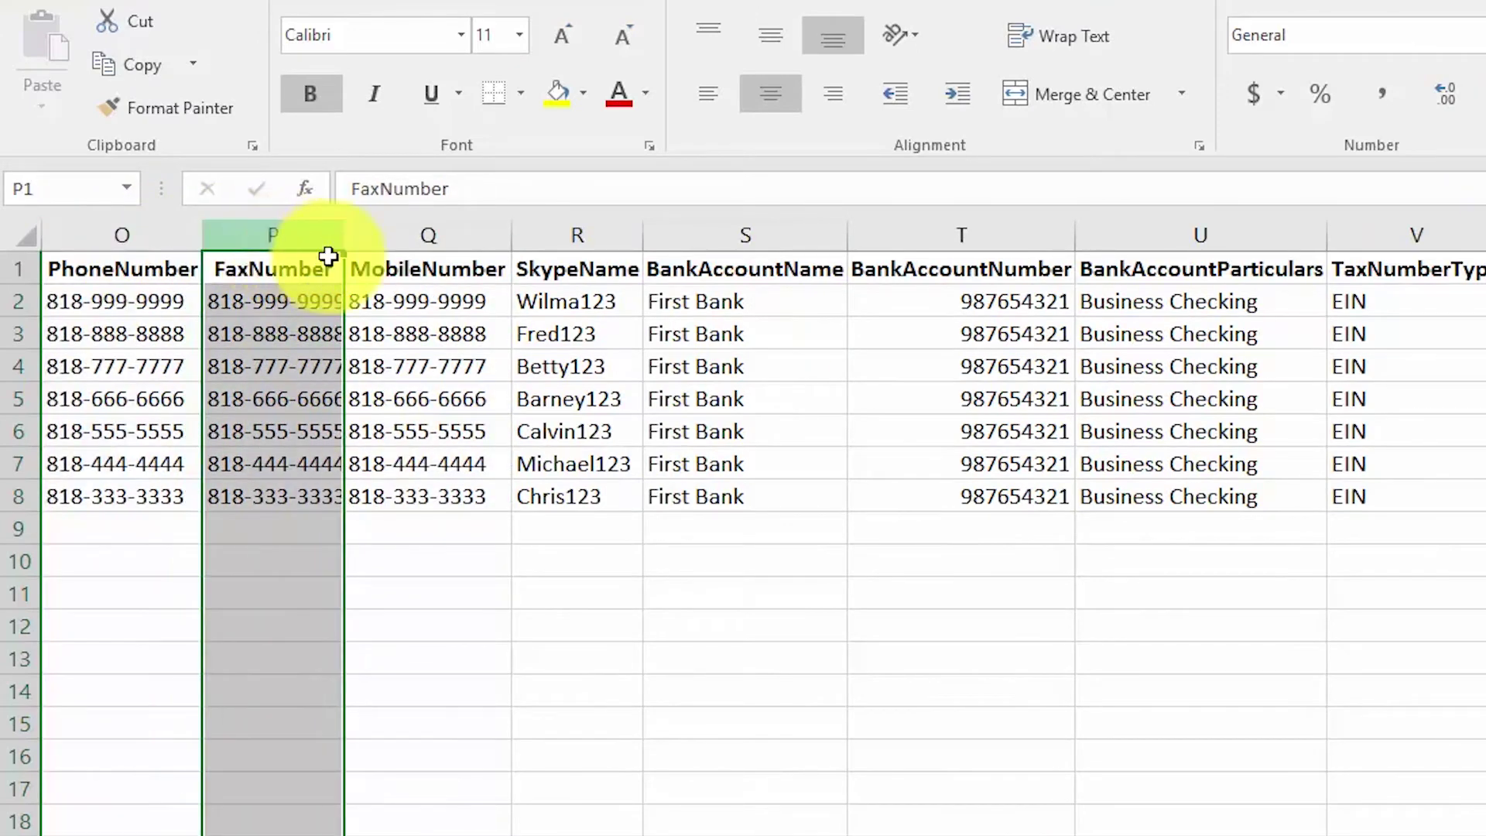
{"action": "left_click", "coordinate": [428, 241]}
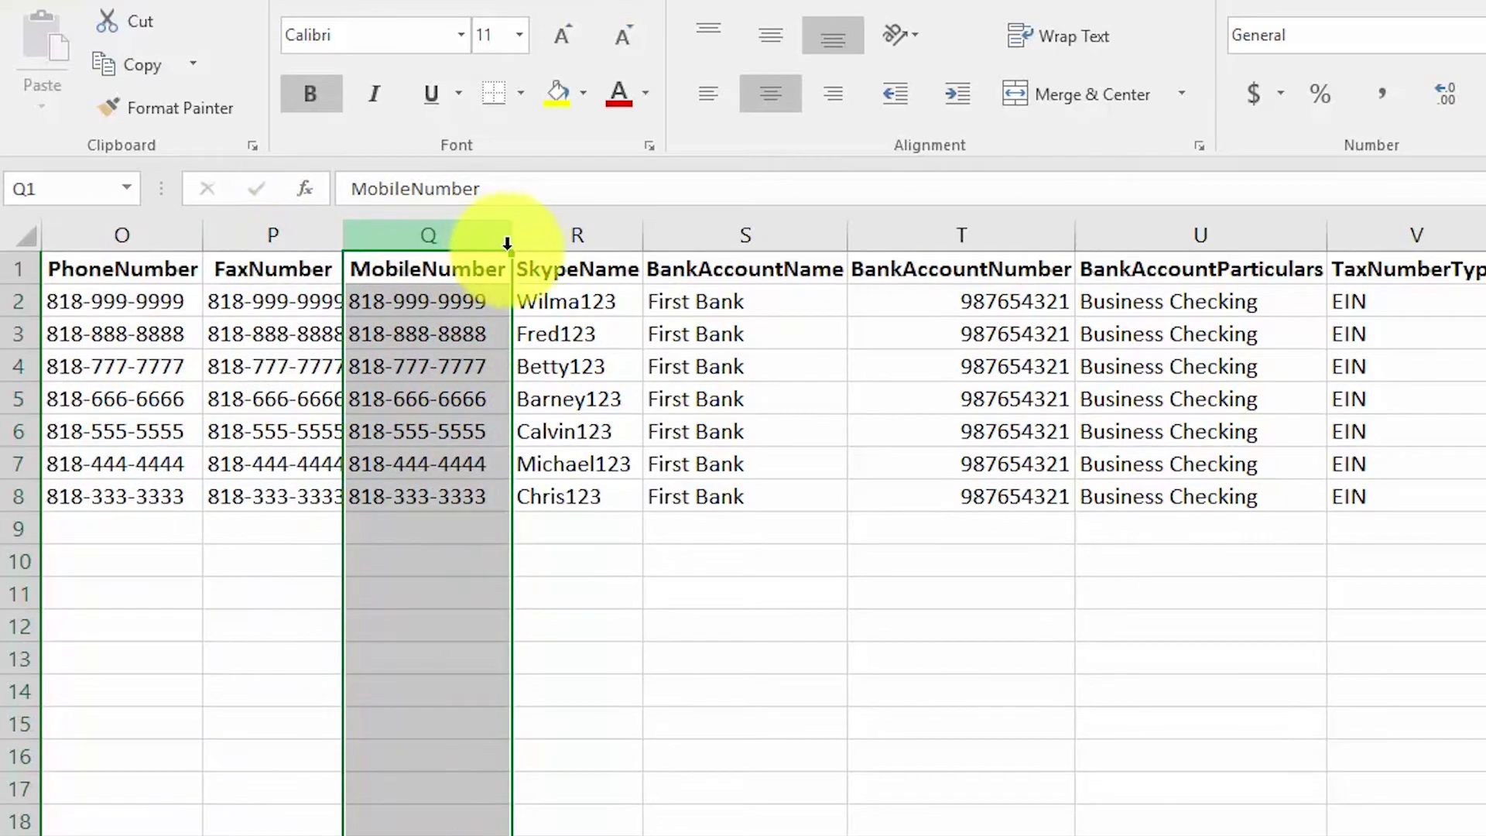
{"action": "left_click", "coordinate": [596, 235]}
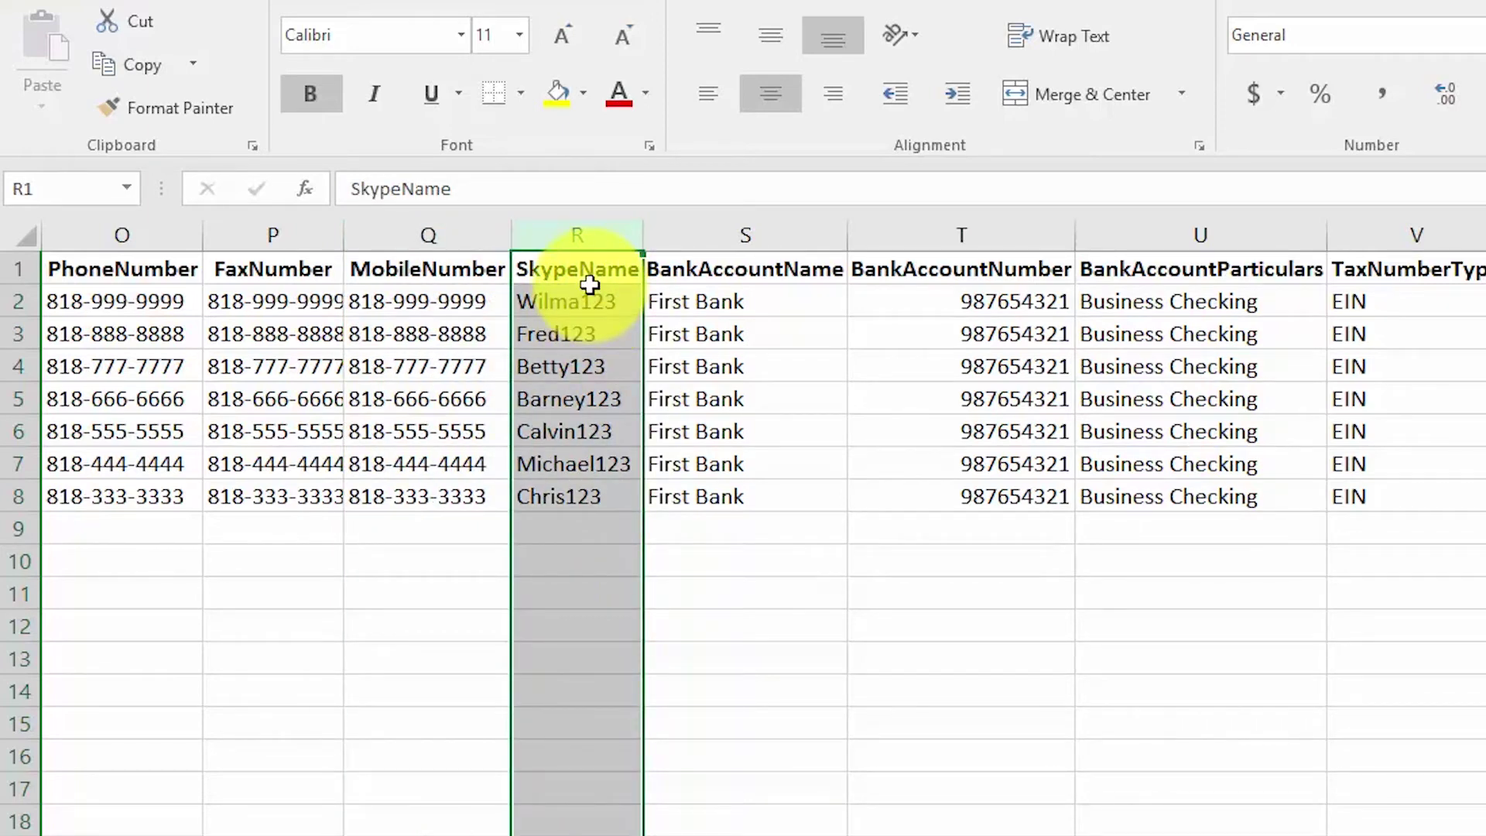
- Examine the bank detail columns BankAccountName, BankAccountNumber and BankAccountParticulars
{"action": "left_click", "coordinate": [787, 237]}
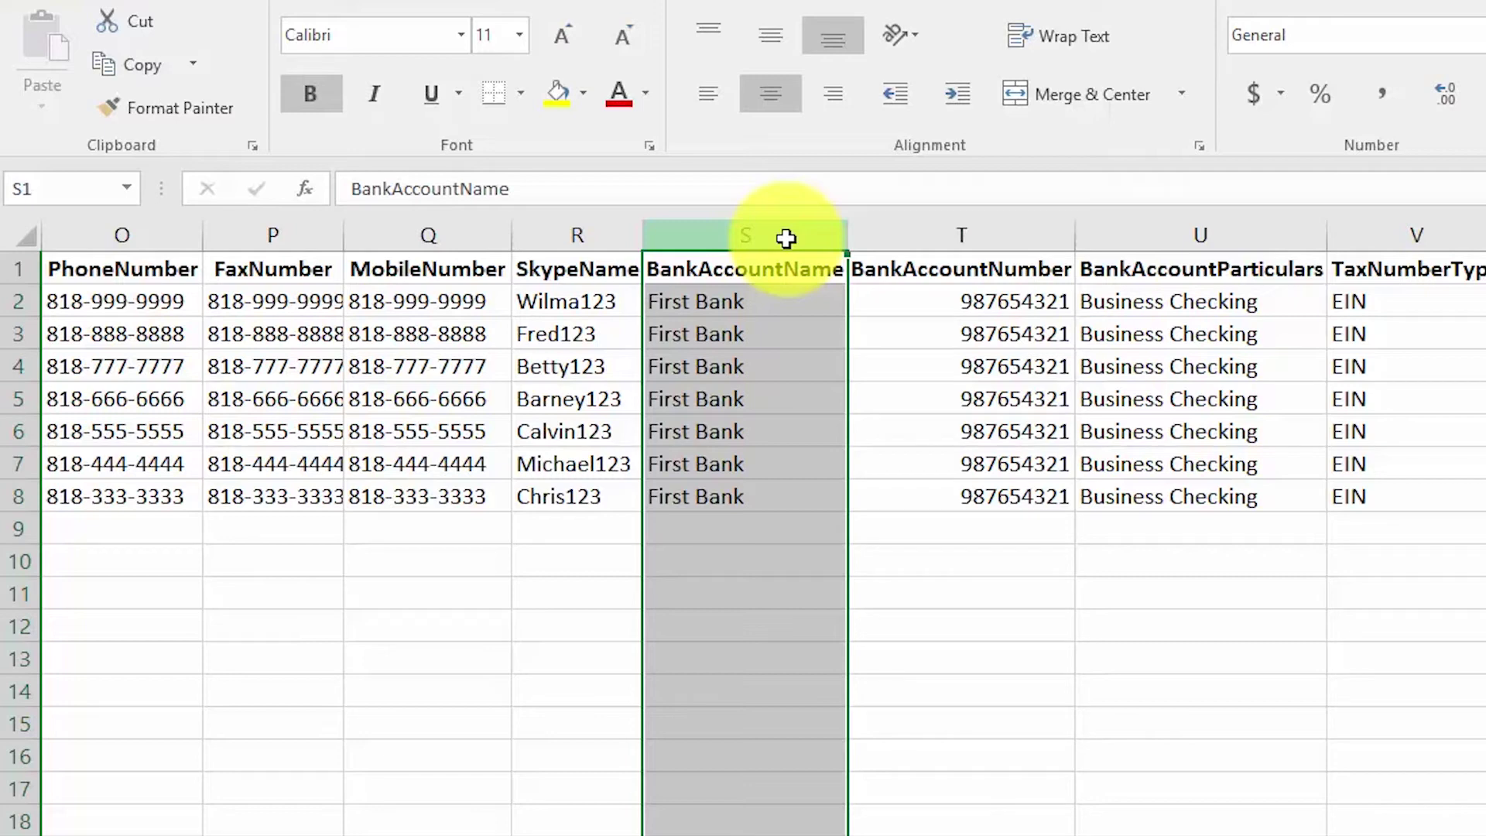
{"action": "left_click", "coordinate": [932, 236]}
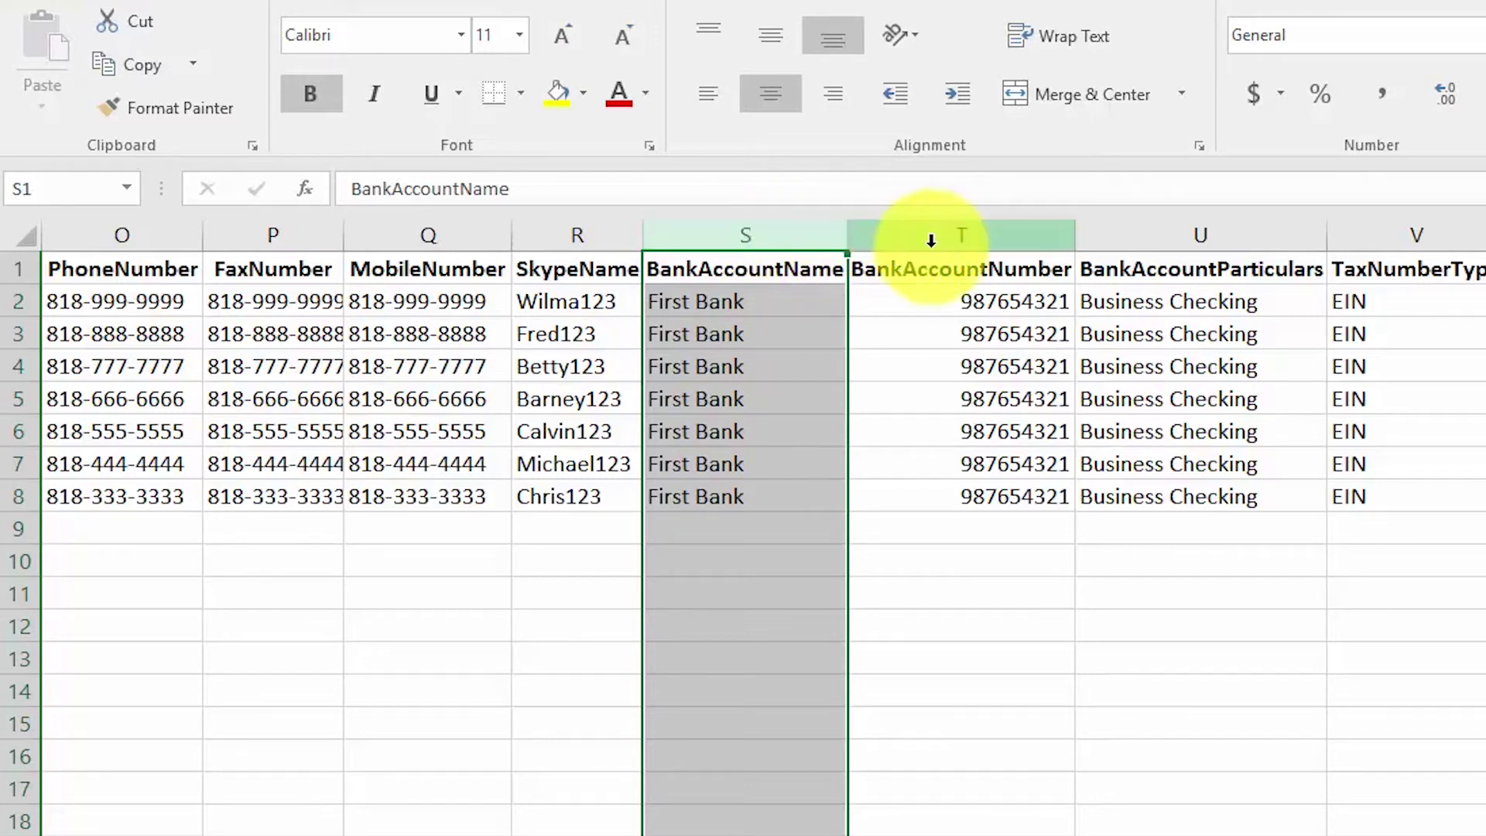
{"action": "left_click", "coordinate": [1145, 238]}
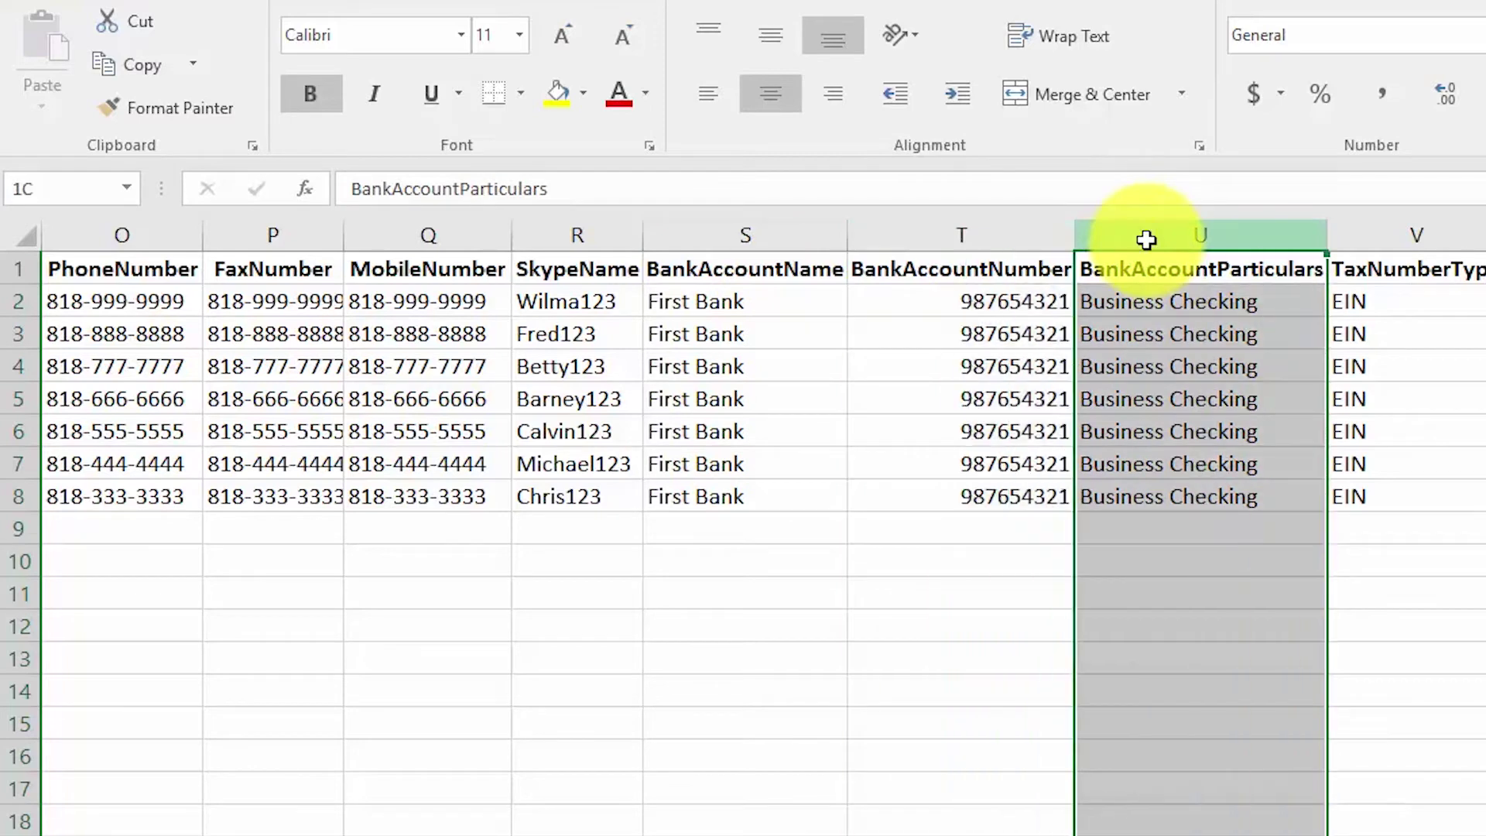
{"action": "left_click", "coordinate": [934, 240]}
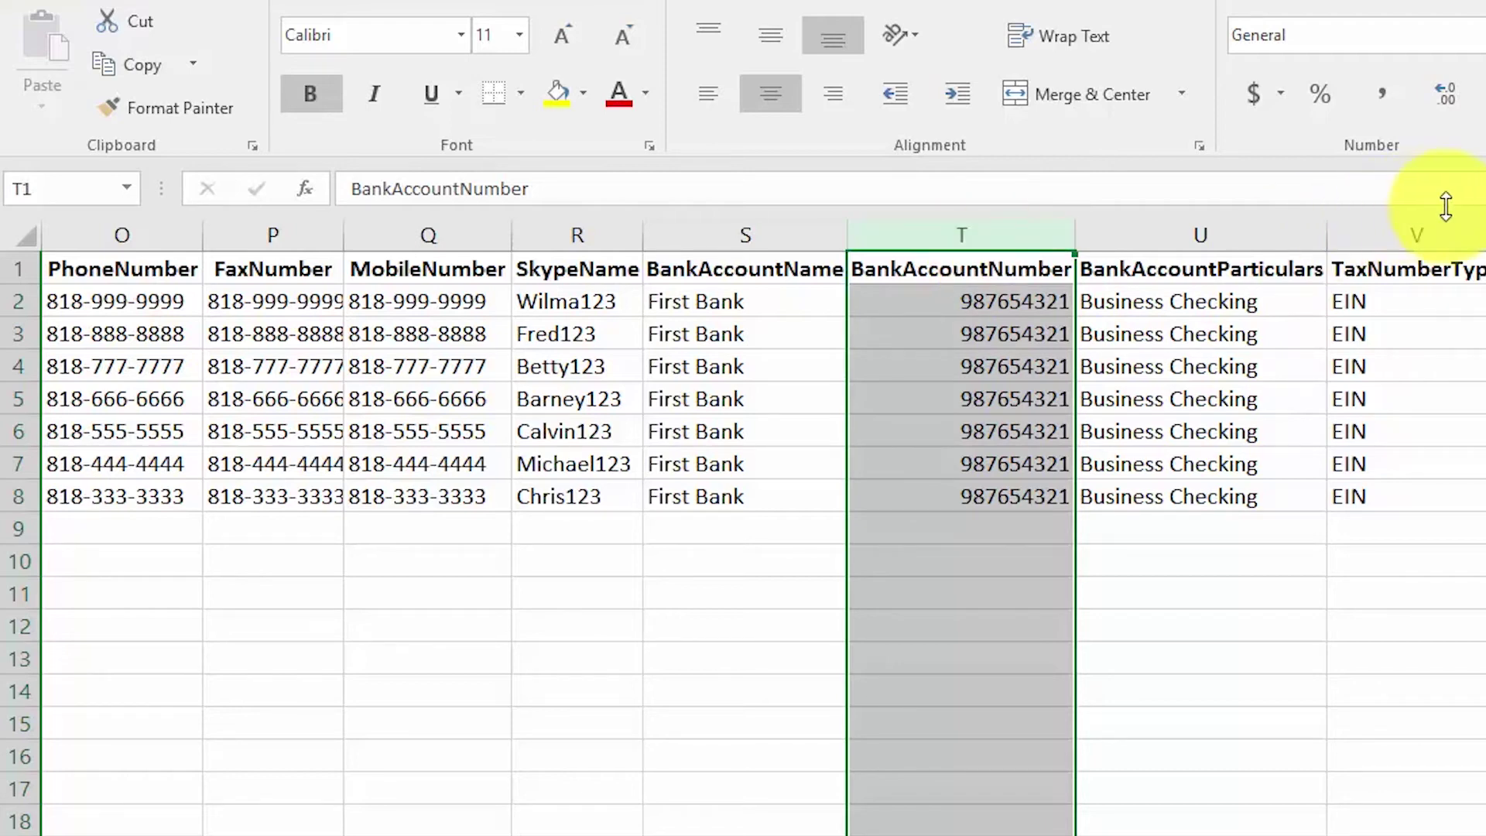
{"action": "left_click", "coordinate": [1202, 234]}
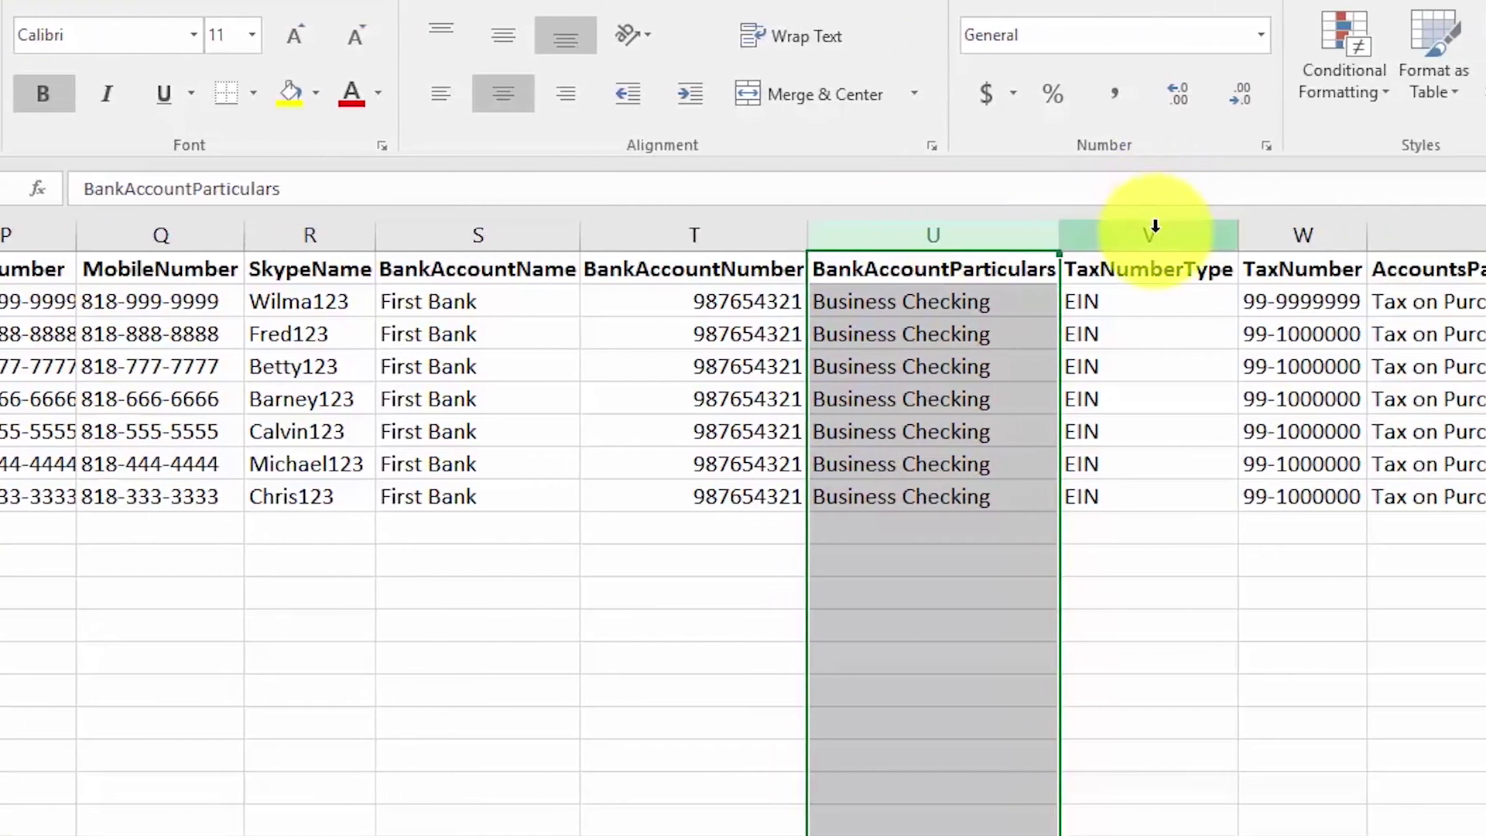
- Examine the TaxNumberType, TaxNumber, AccountsPayableTaxCodeName and Website columns
{"action": "left_click", "coordinate": [1421, 235]}
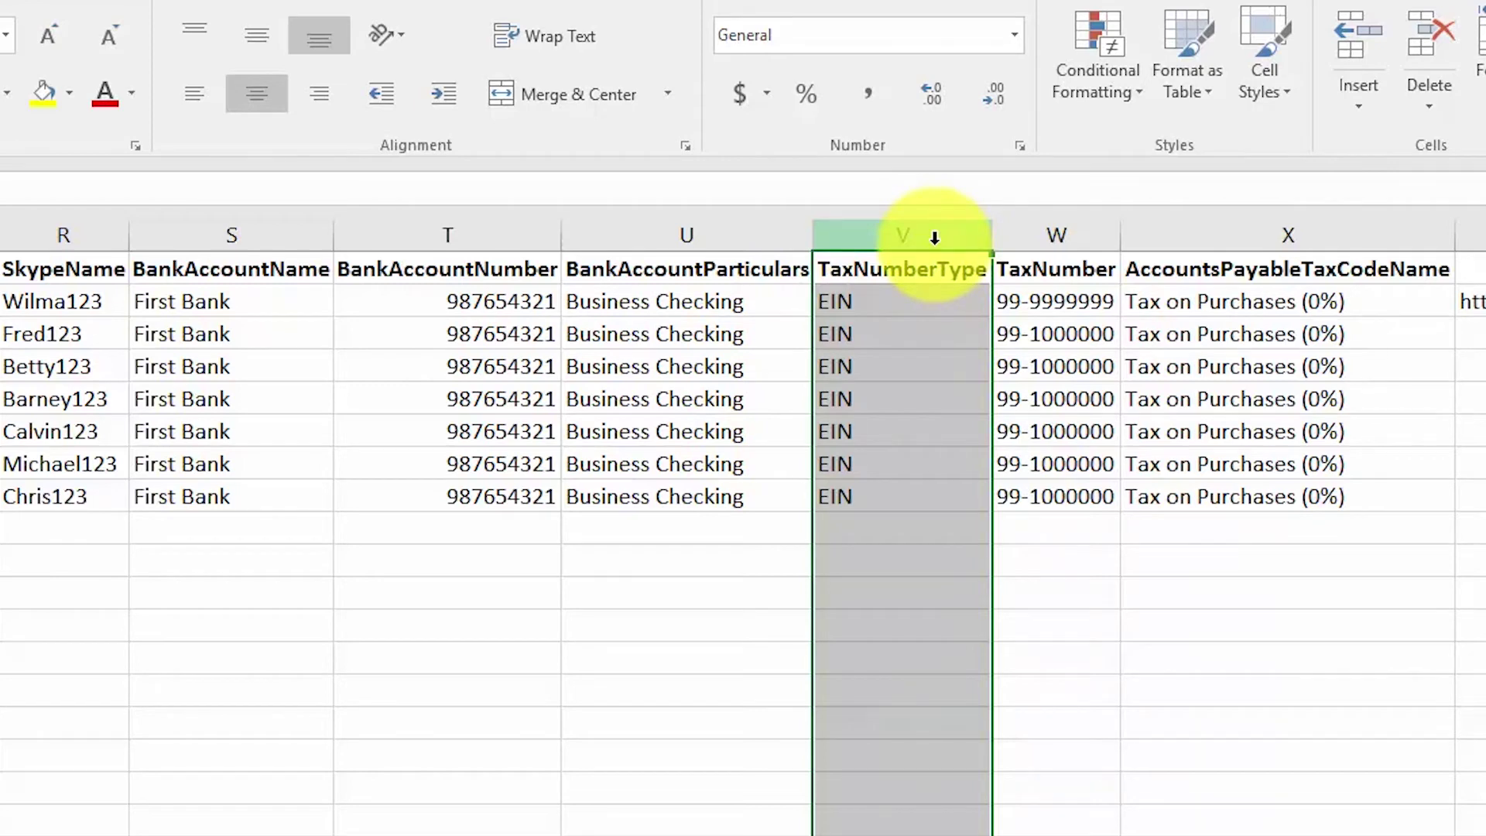
{"action": "left_click", "coordinate": [1033, 234]}
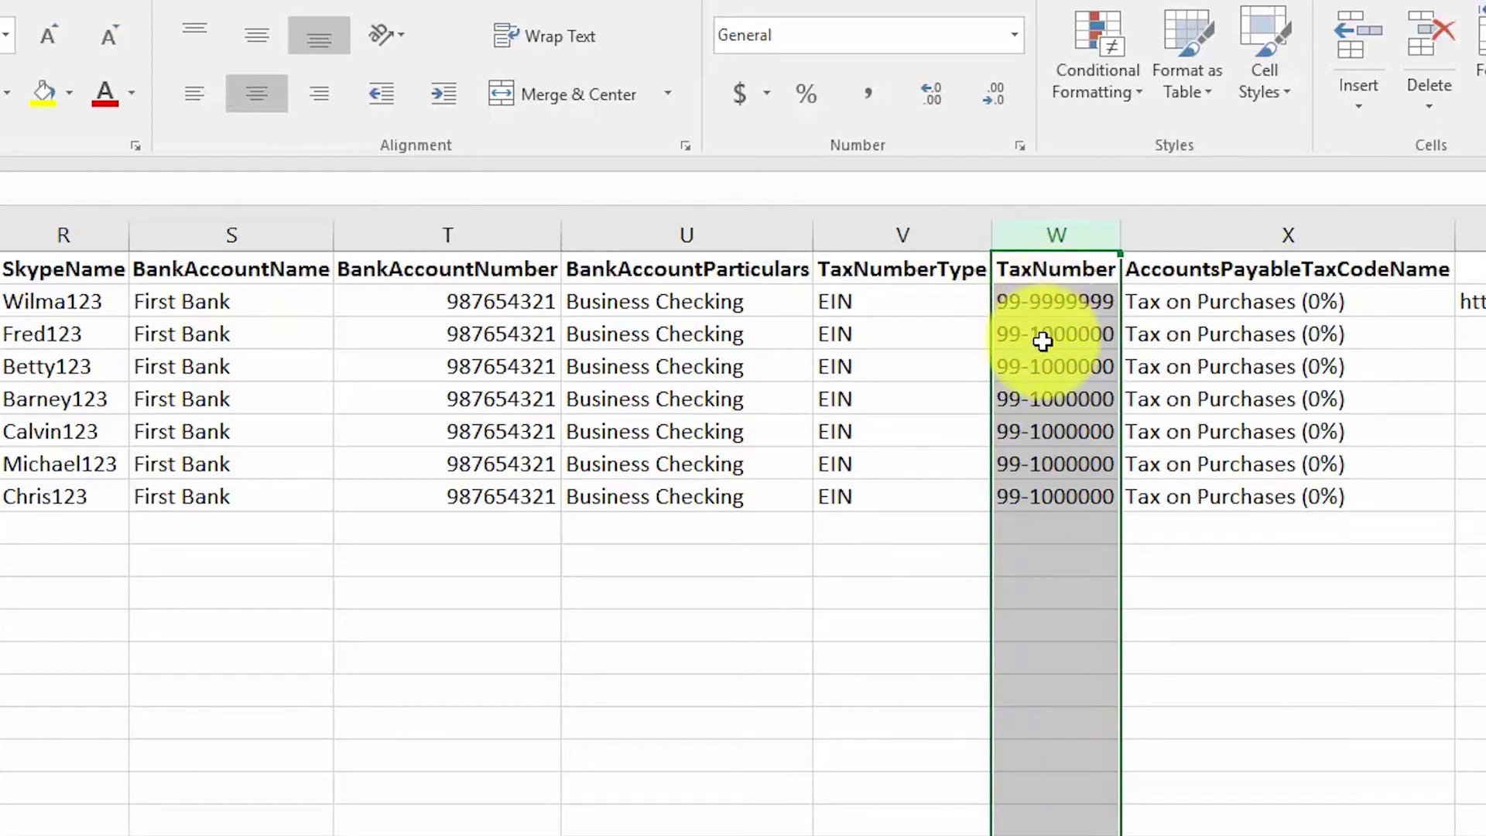
{"action": "left_click", "coordinate": [534, 235]}
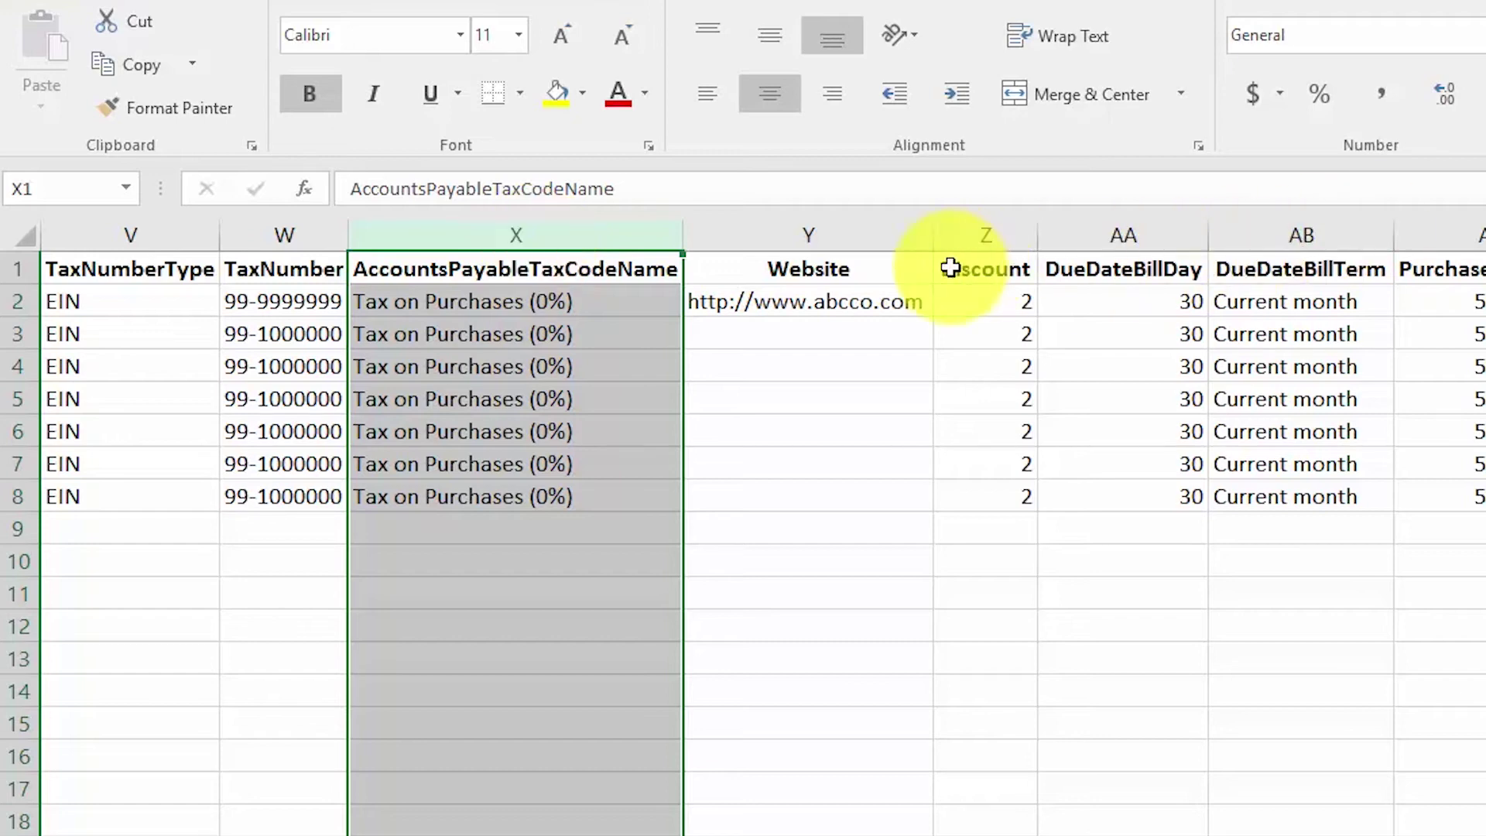
{"action": "left_click", "coordinate": [851, 236]}
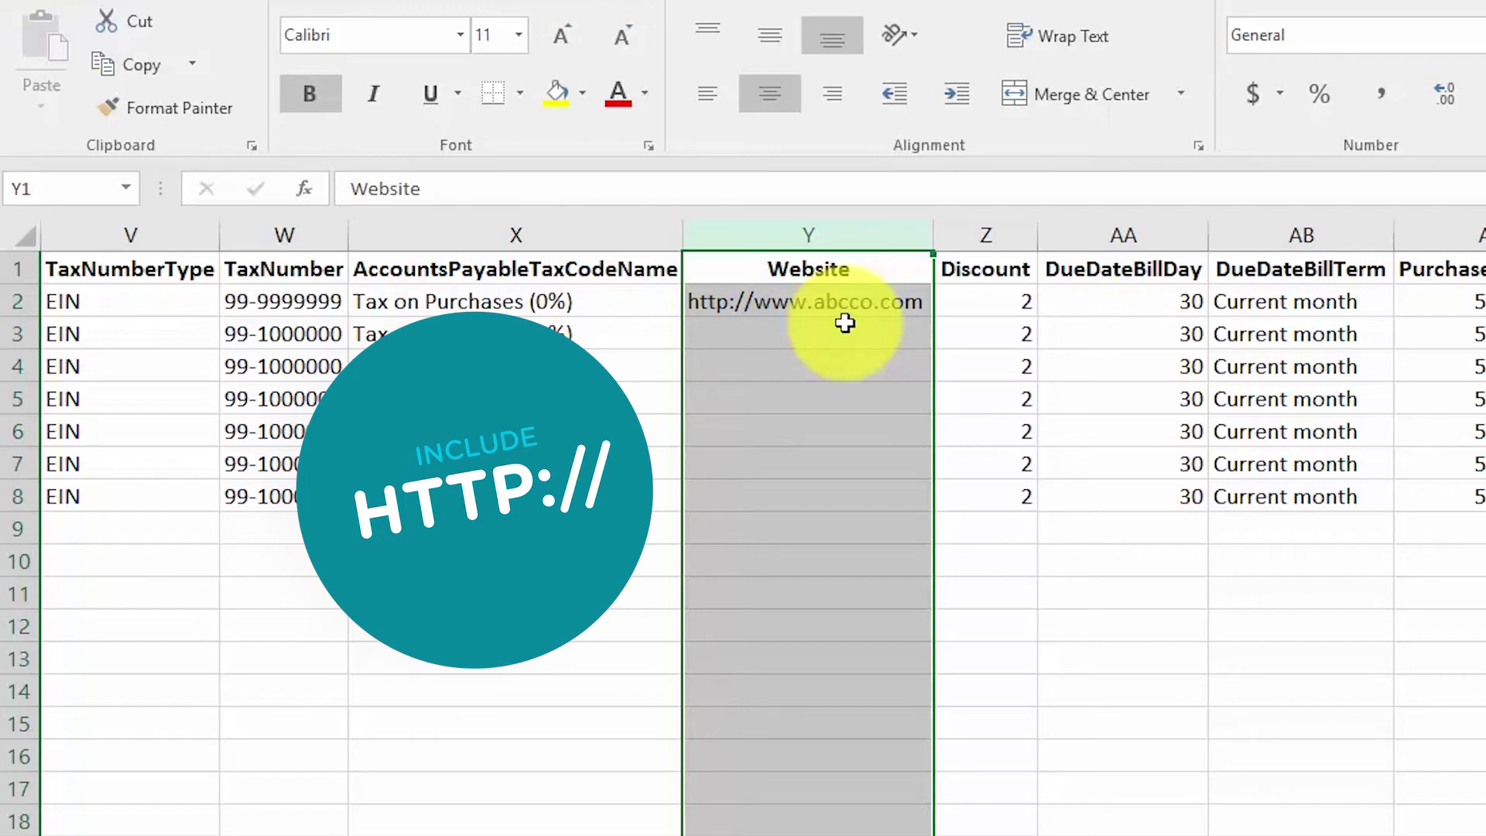
- Examine the Discount column and compare the DueDateBillDay and DueDateBillTerm columns
{"action": "left_click", "coordinate": [992, 308]}
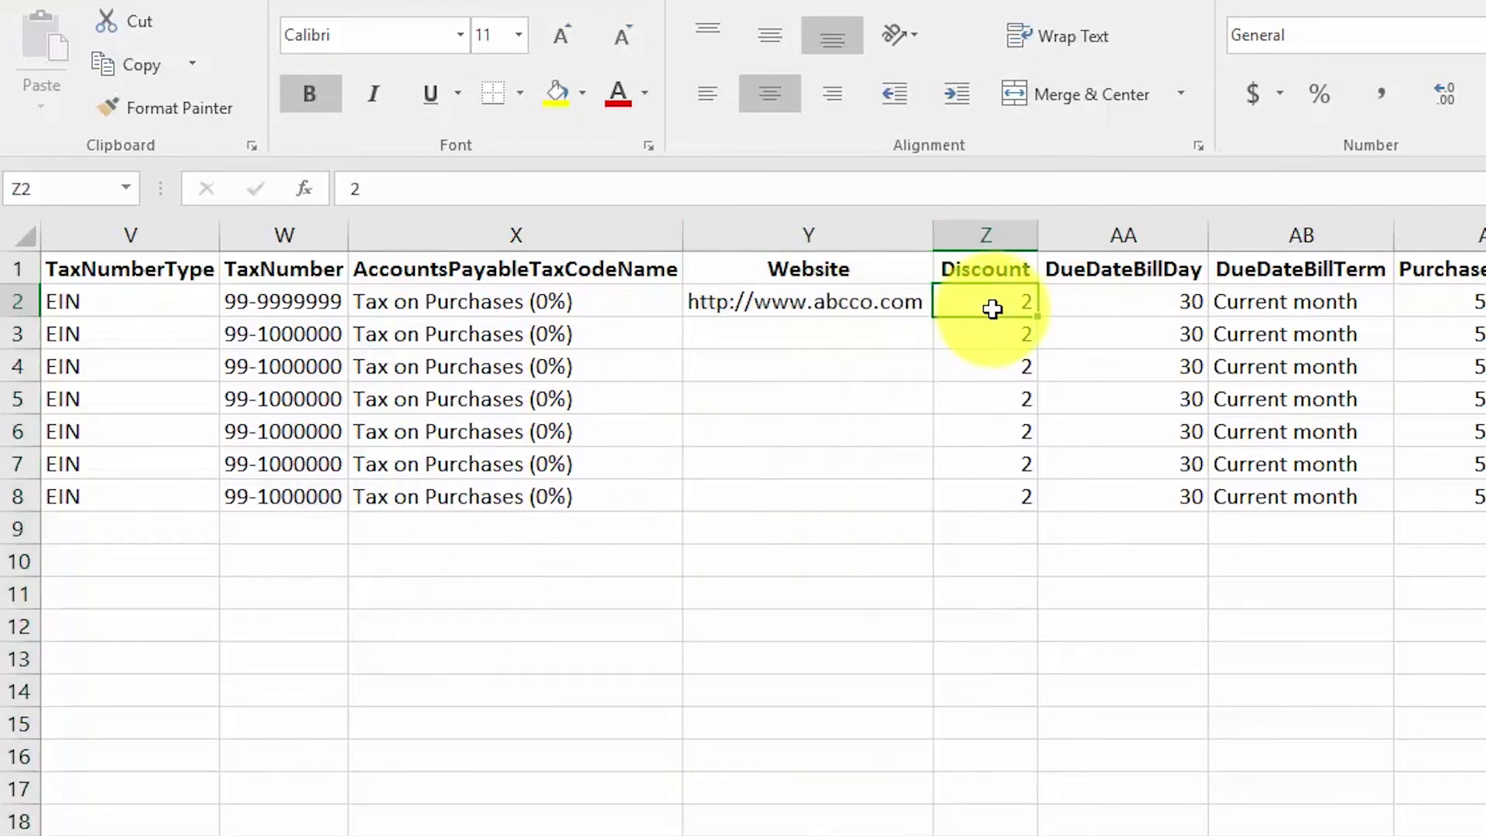
{"action": "left_click", "coordinate": [1001, 236]}
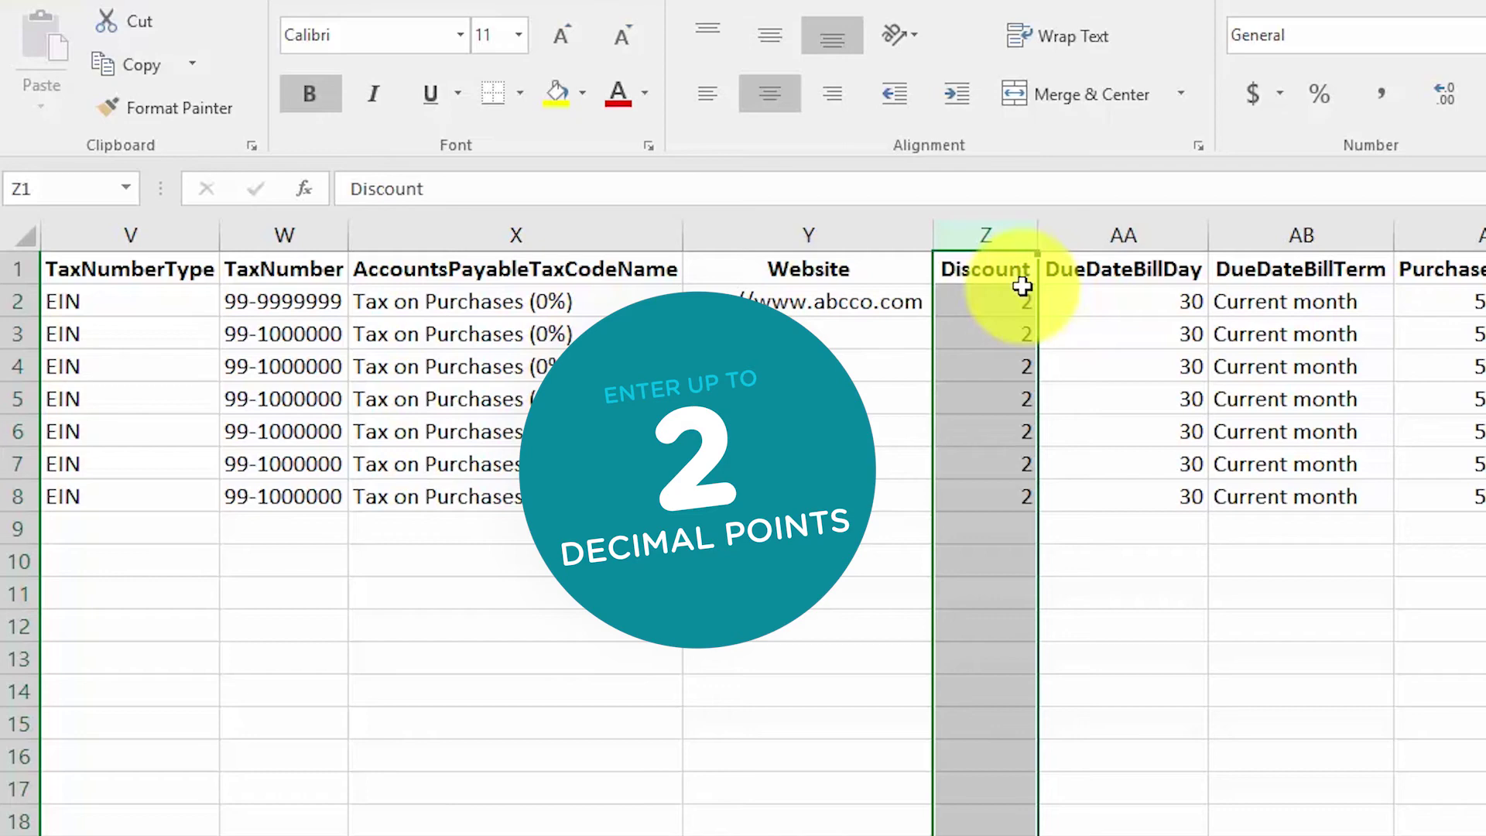
{"action": "left_click", "coordinate": [1176, 241]}
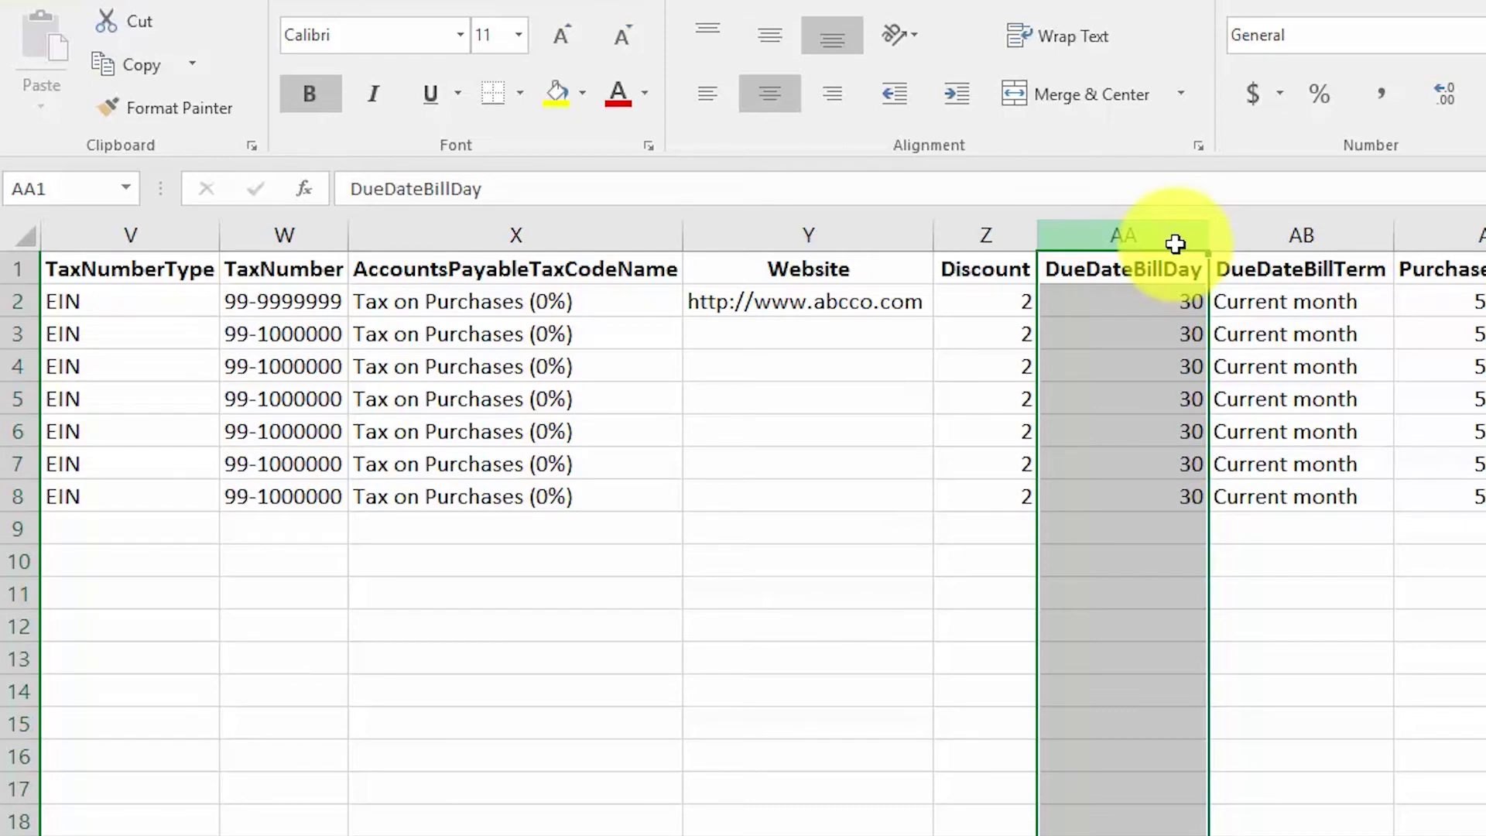
{"action": "left_click", "coordinate": [1315, 268]}
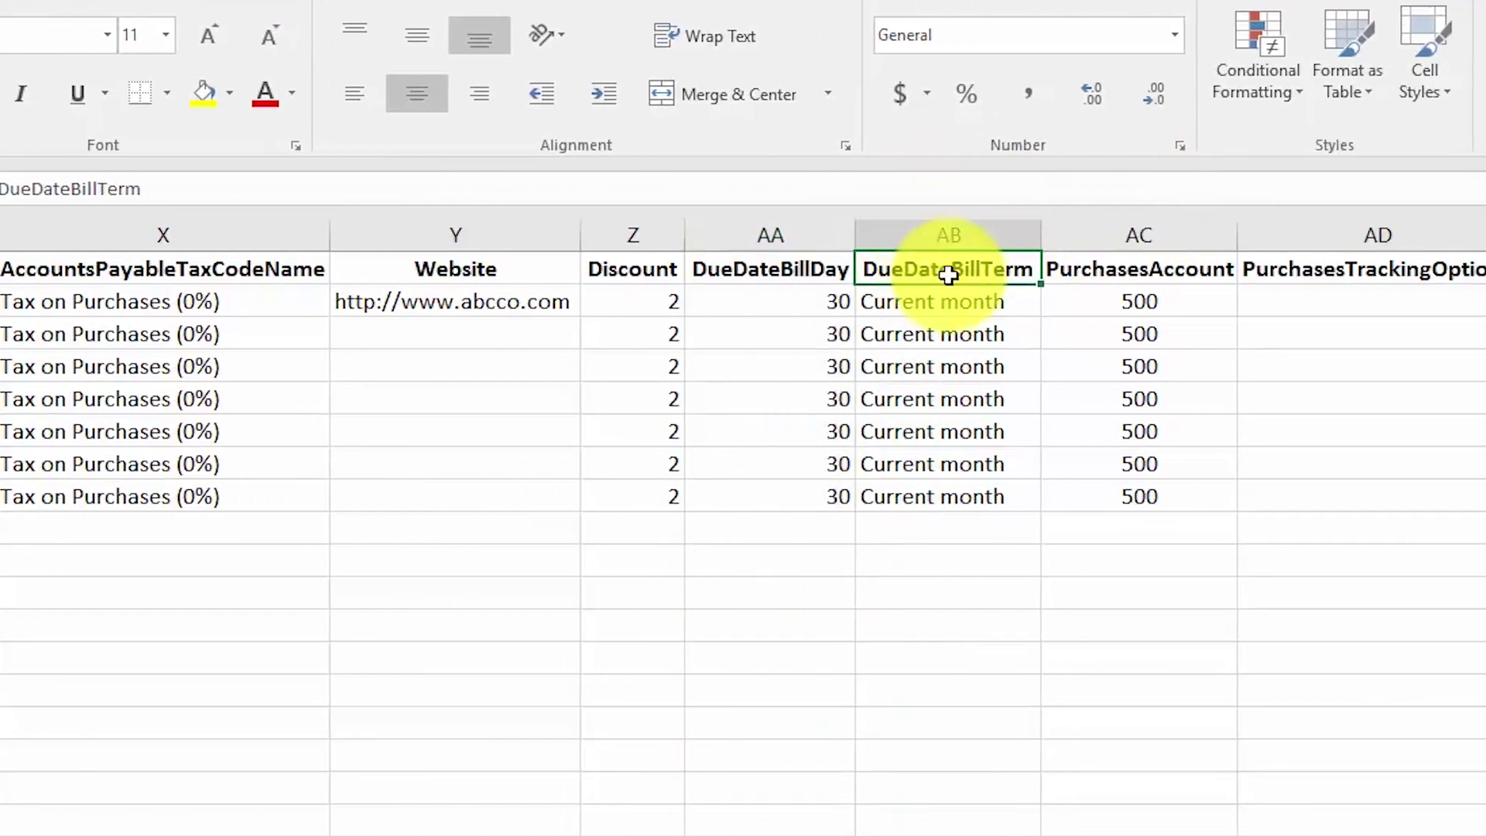
{"action": "left_click", "coordinate": [963, 235]}
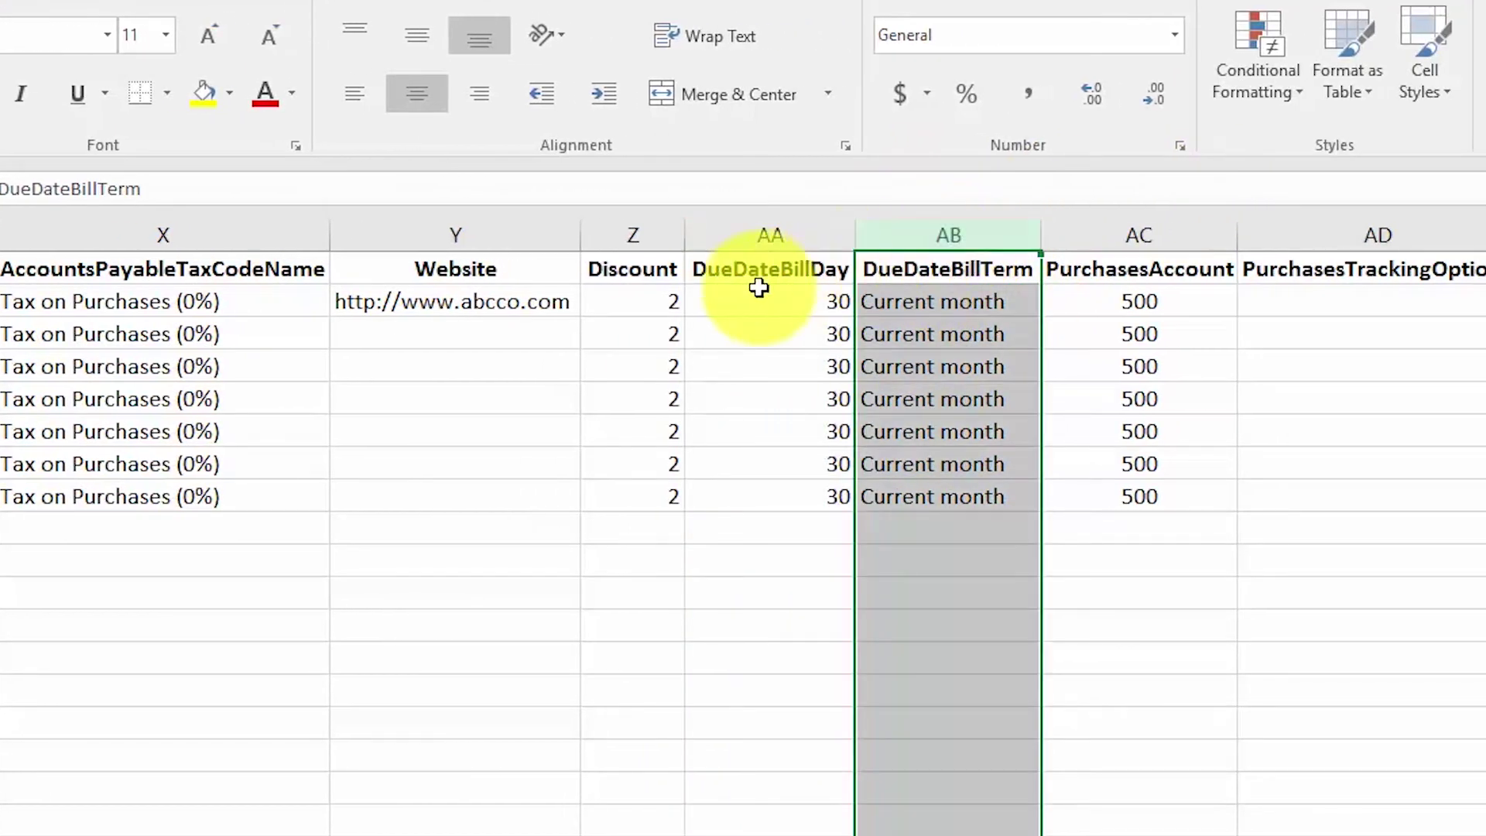
{"action": "left_click", "coordinate": [749, 236]}
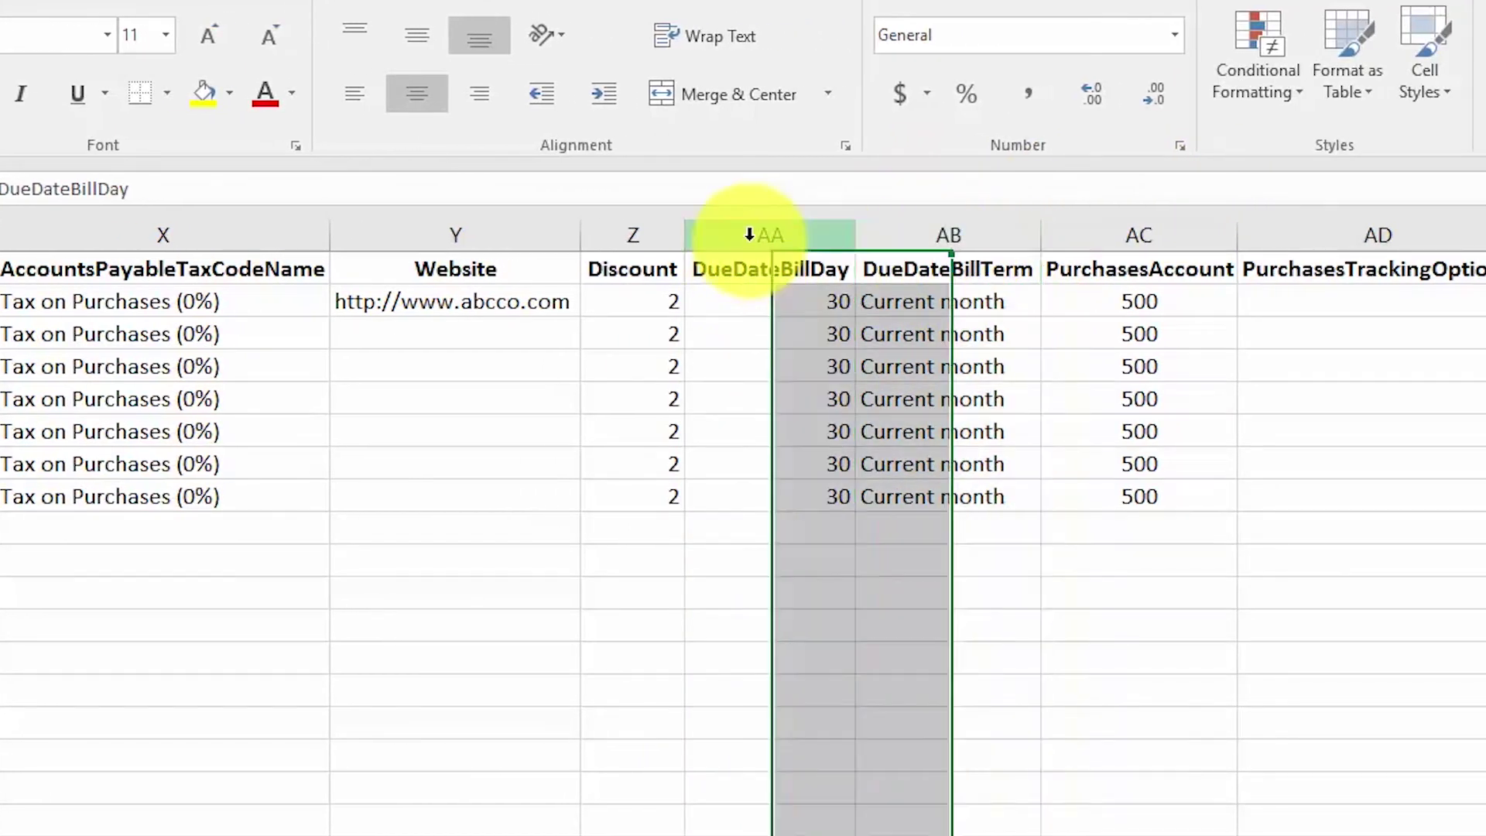
{"action": "left_click_drag", "start_coordinate": [749, 240], "coordinate": [840, 301]}
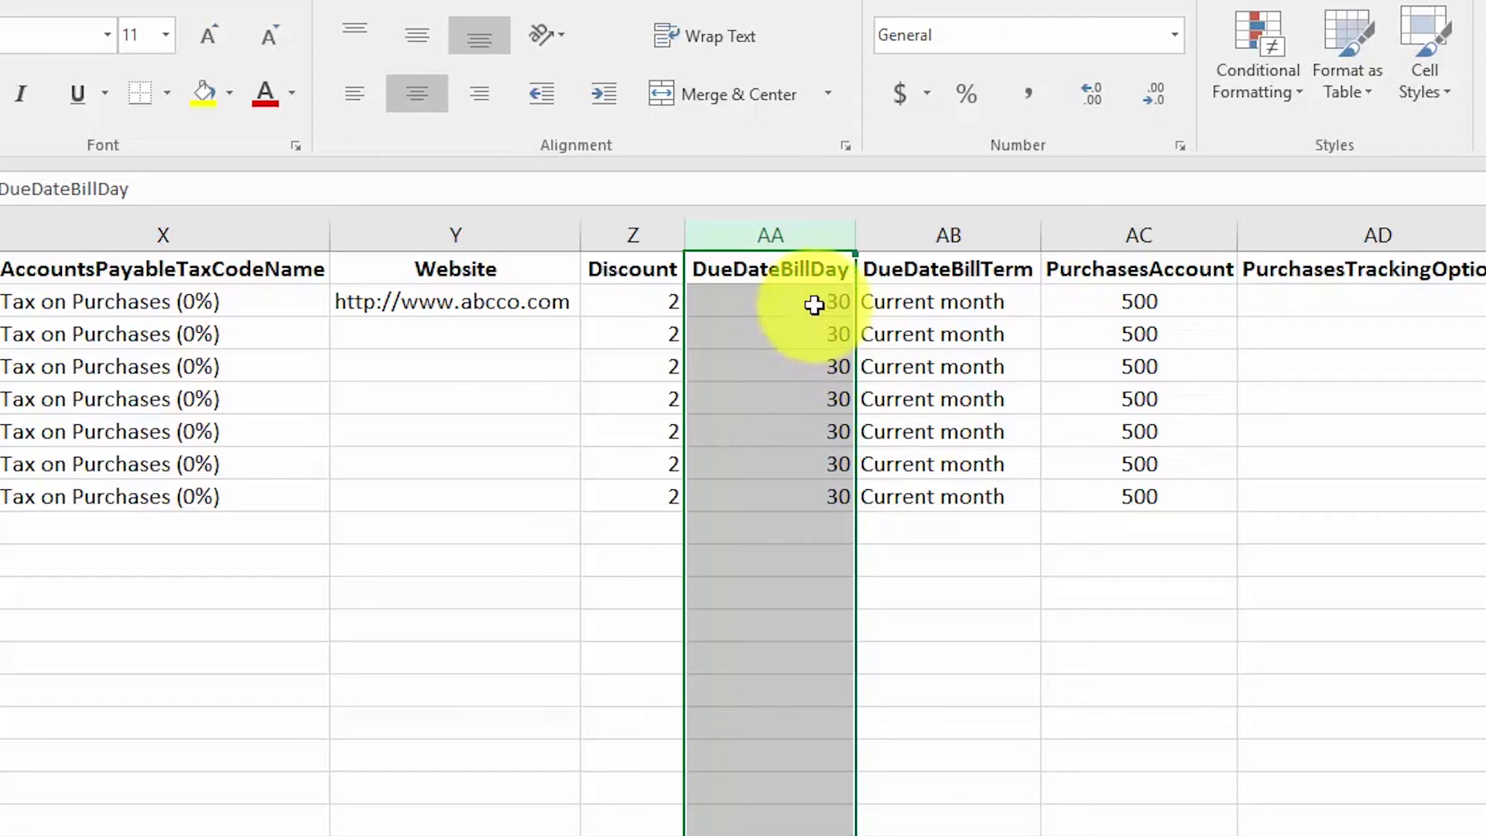
{"action": "left_click", "coordinate": [915, 301]}
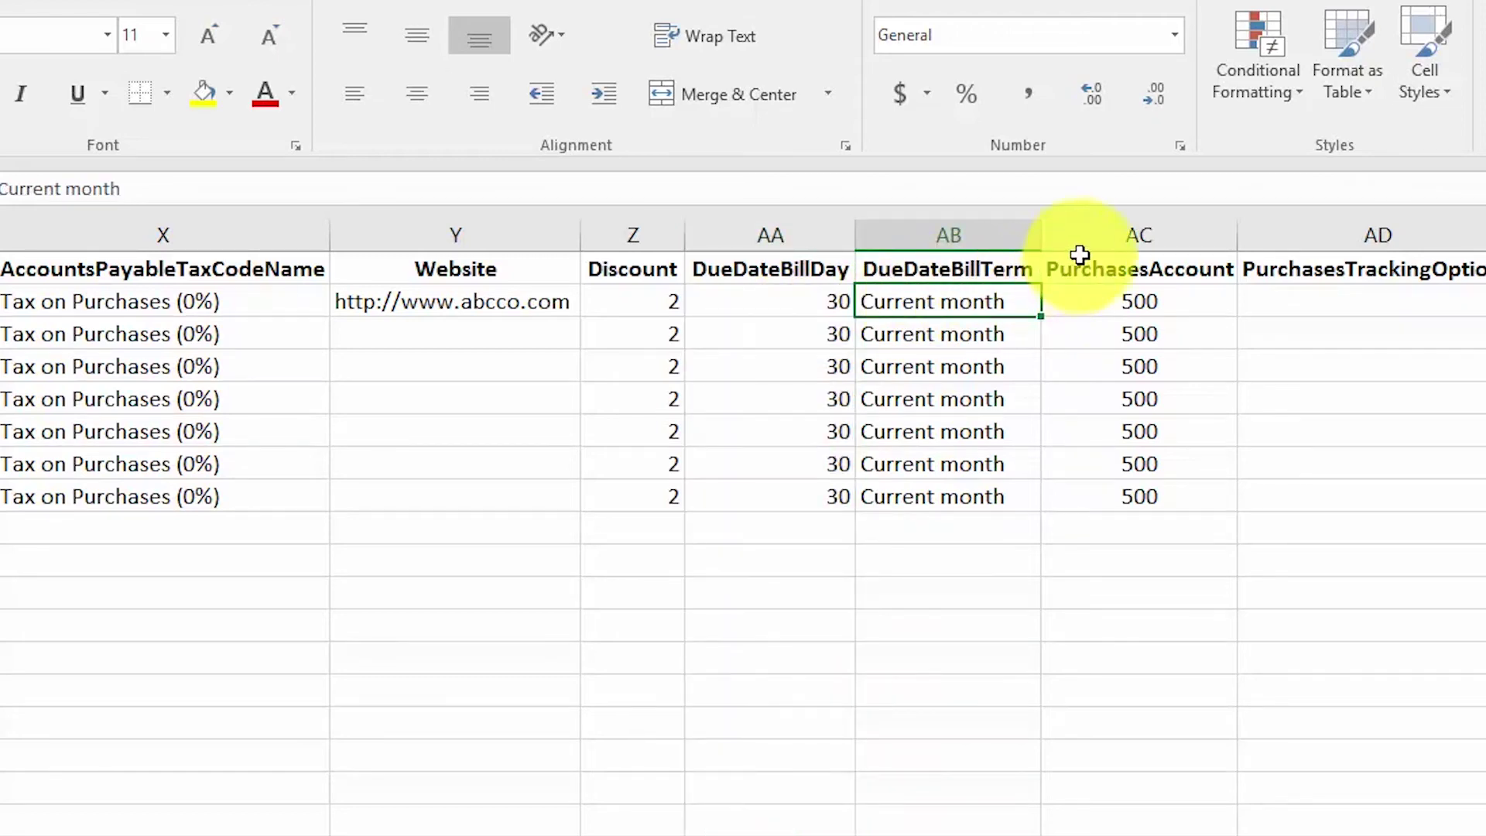
- Examine the PurchasesAccount, PurchasesTrackingOption1 and 2, BrandingTheme and DefaultTaxBills columns
{"action": "left_click", "coordinate": [1130, 235]}
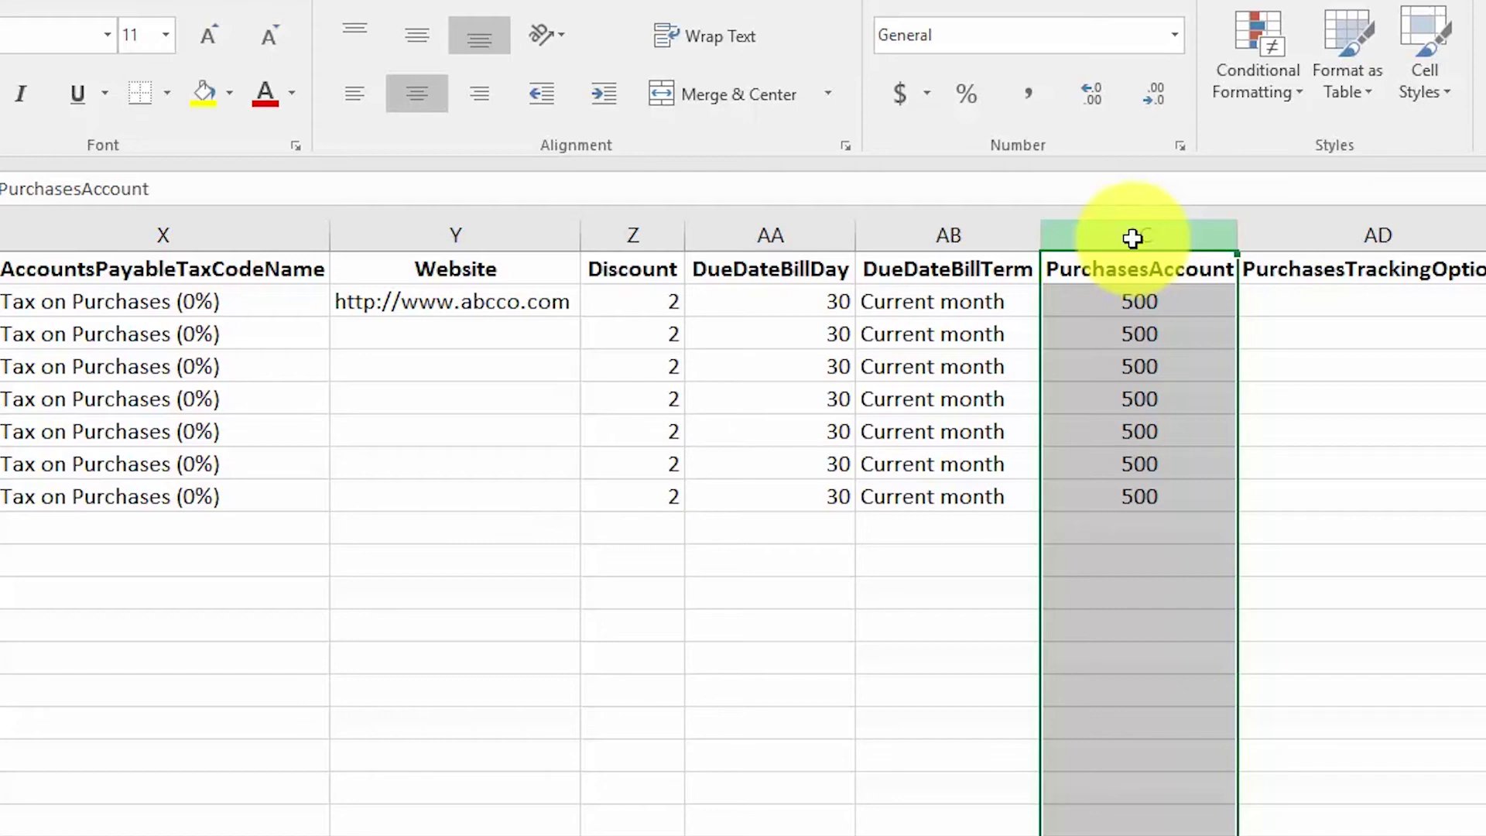
{"action": "left_click_drag", "start_coordinate": [1362, 236], "coordinate": [1187, 238]}
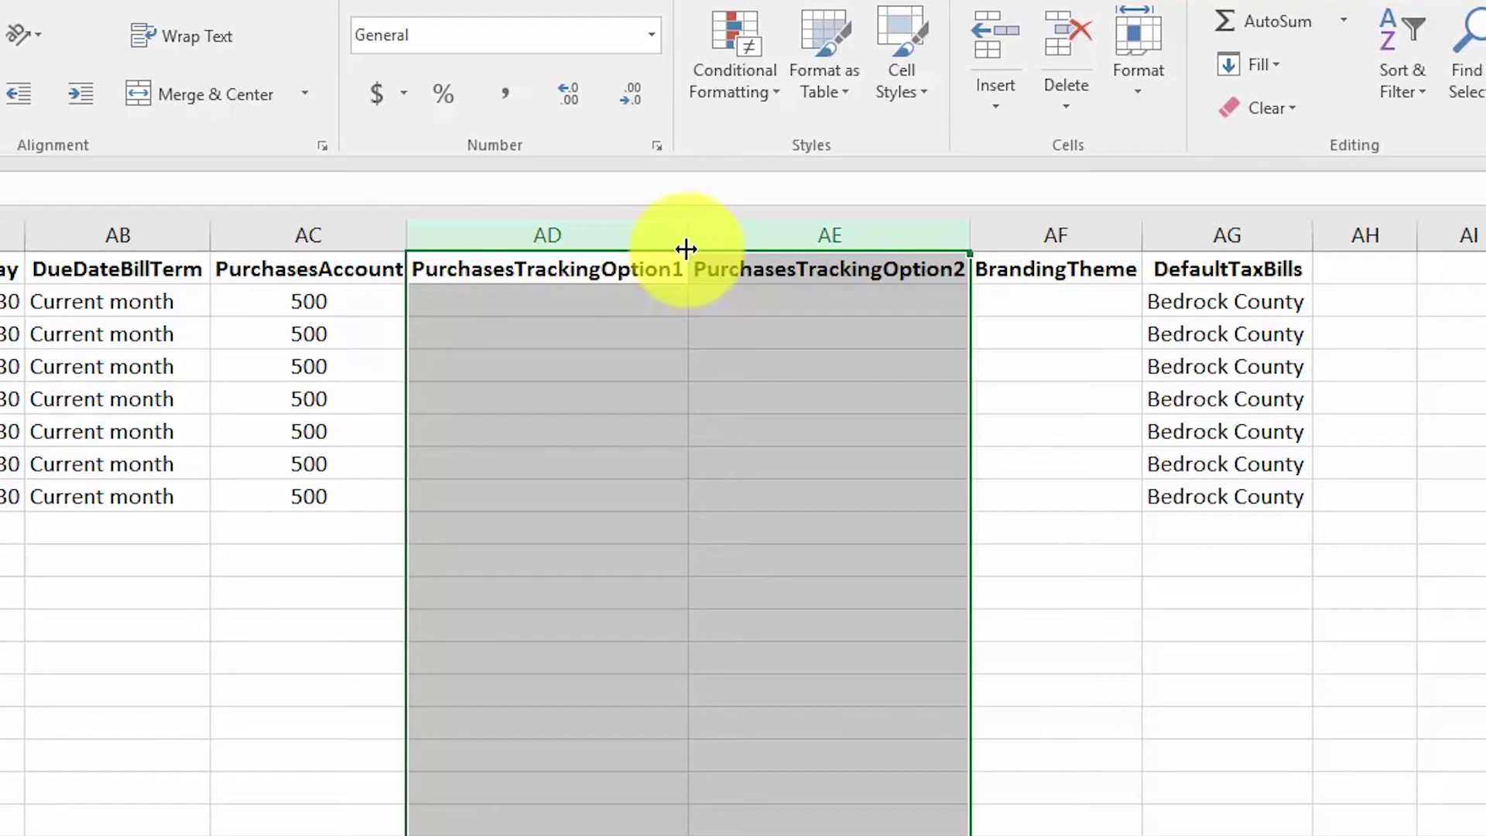
{"action": "left_click", "coordinate": [1034, 232]}
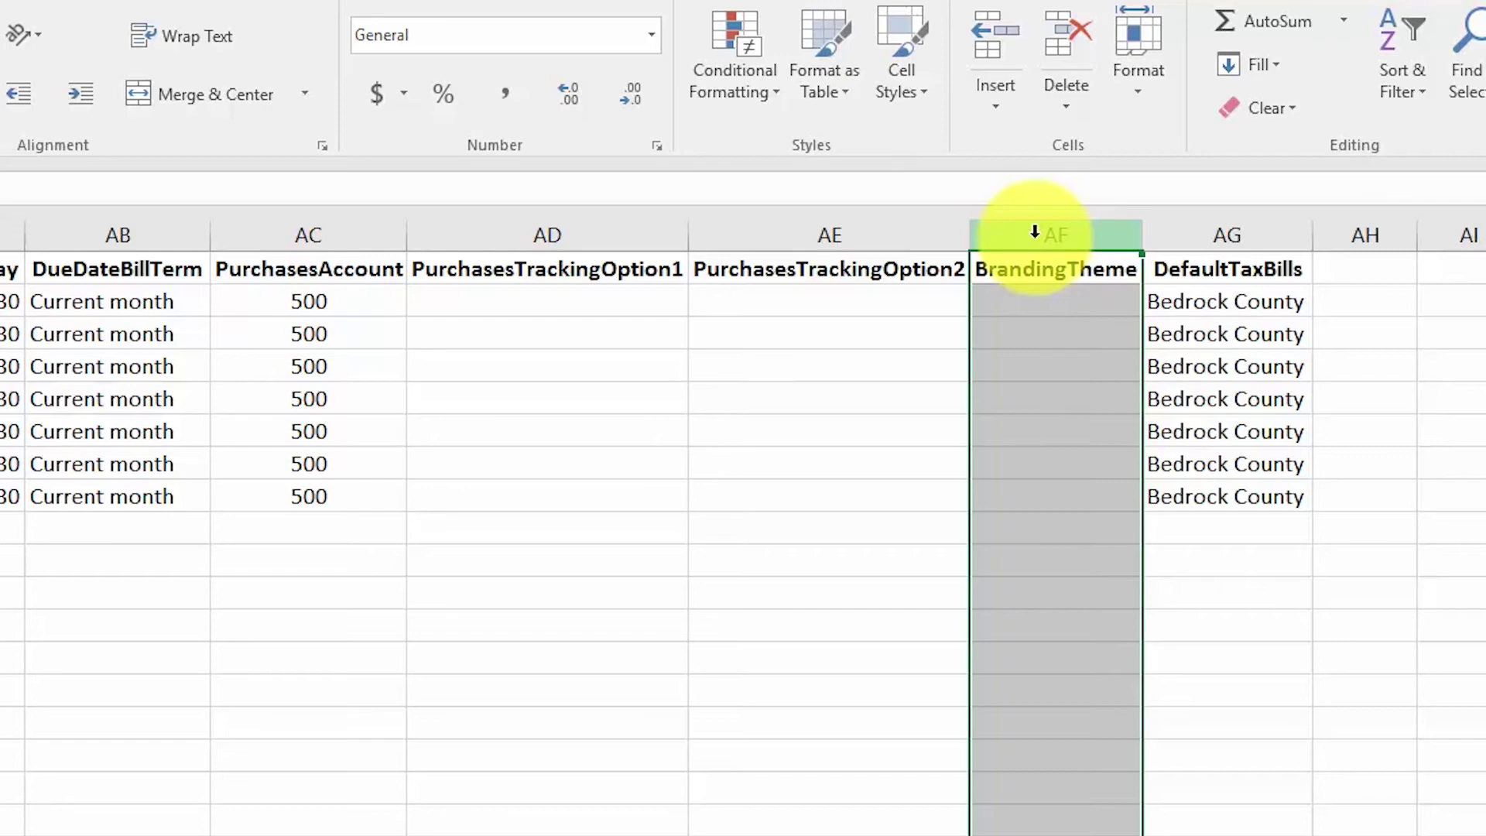
{"action": "left_click_drag", "start_coordinate": [1270, 269], "coordinate": [1221, 227]}
{"action": "left_click", "coordinate": [1221, 227]}
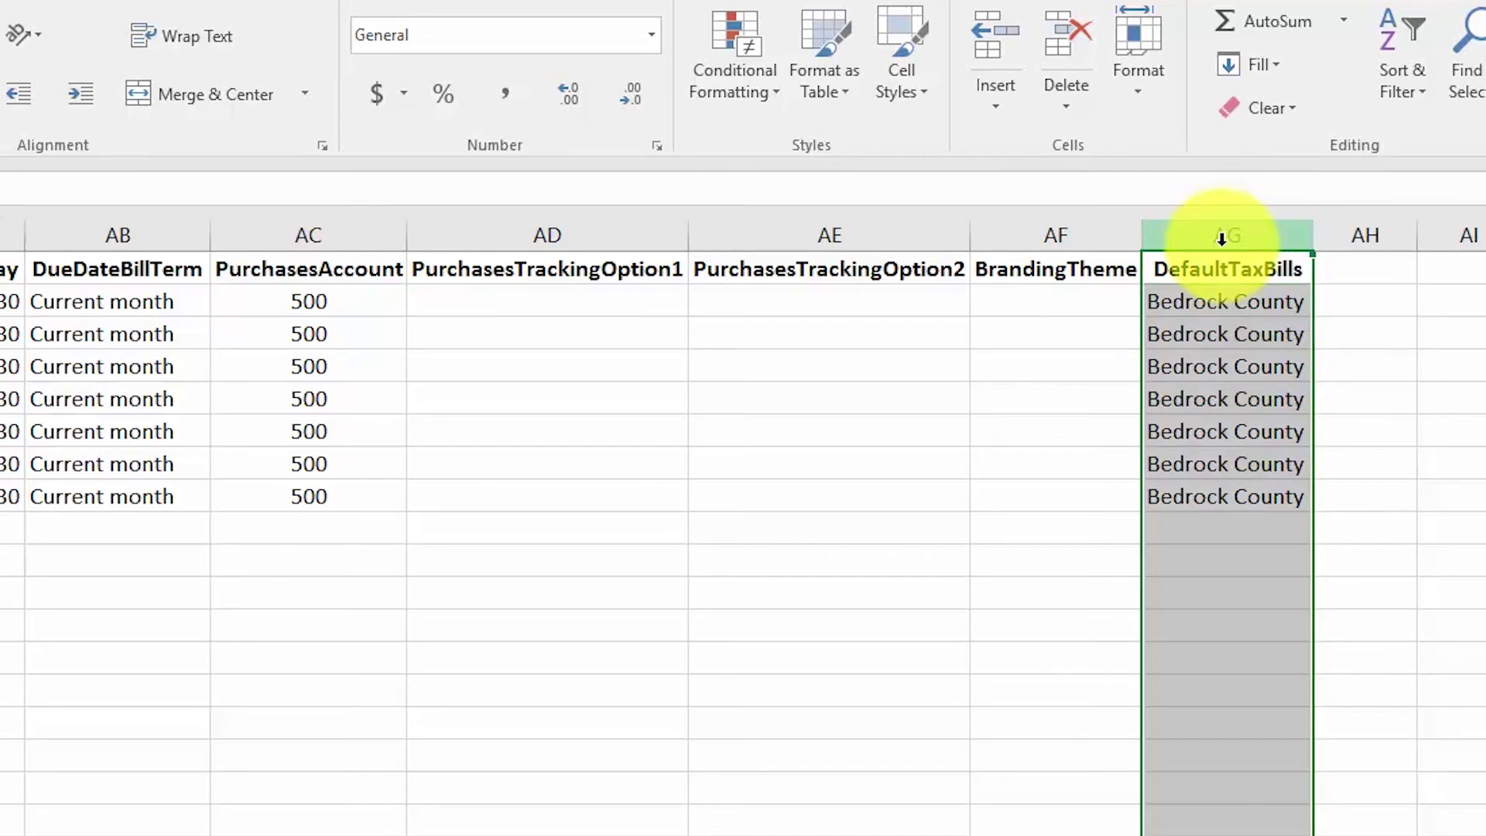
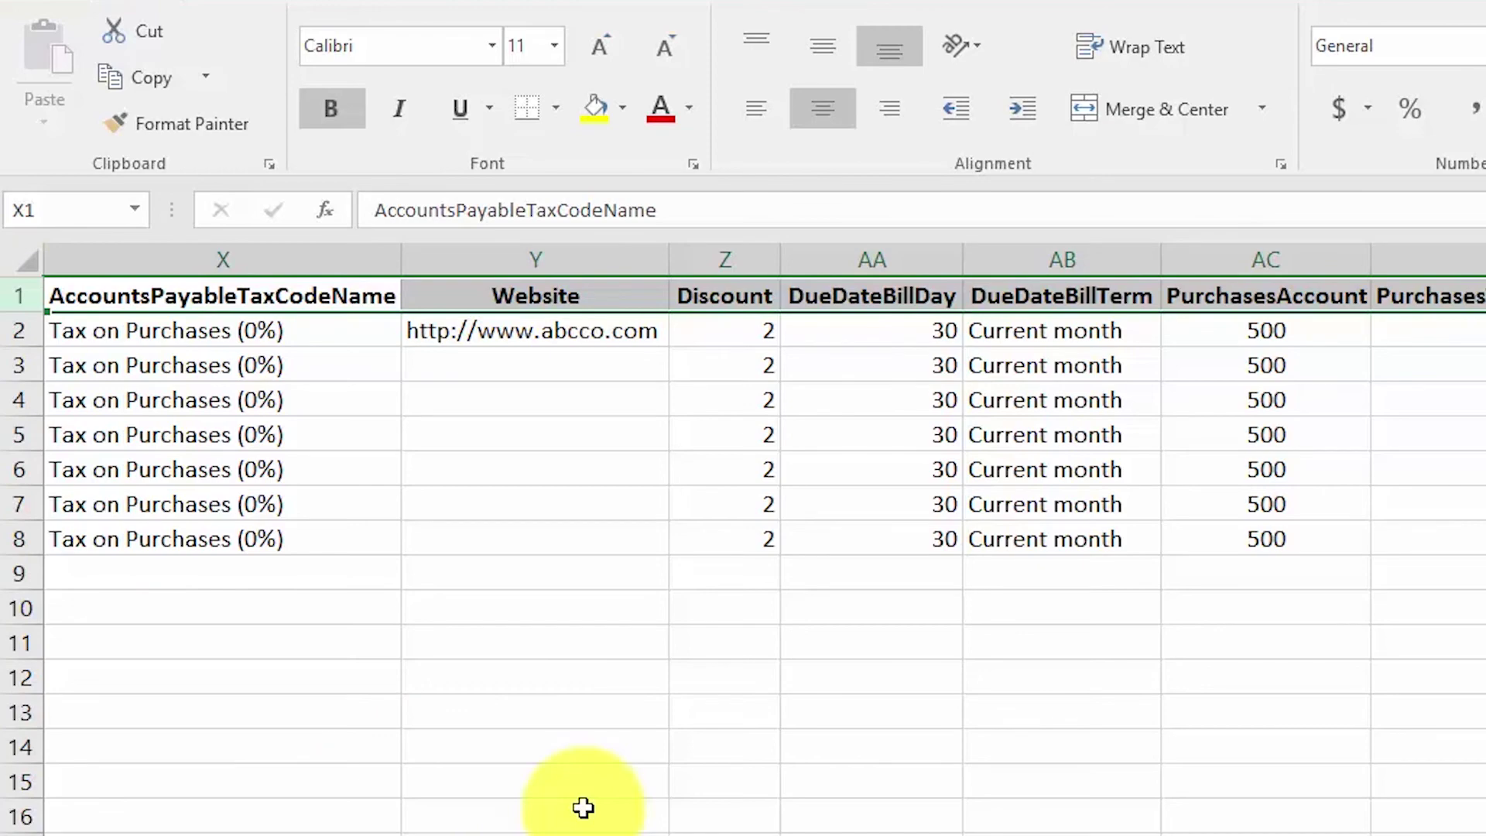
- Go back along the header row from AccountsPayableTaxCodeName to the ContactName heading in cell A1
{"action": "left_click", "coordinate": [199, 302]}
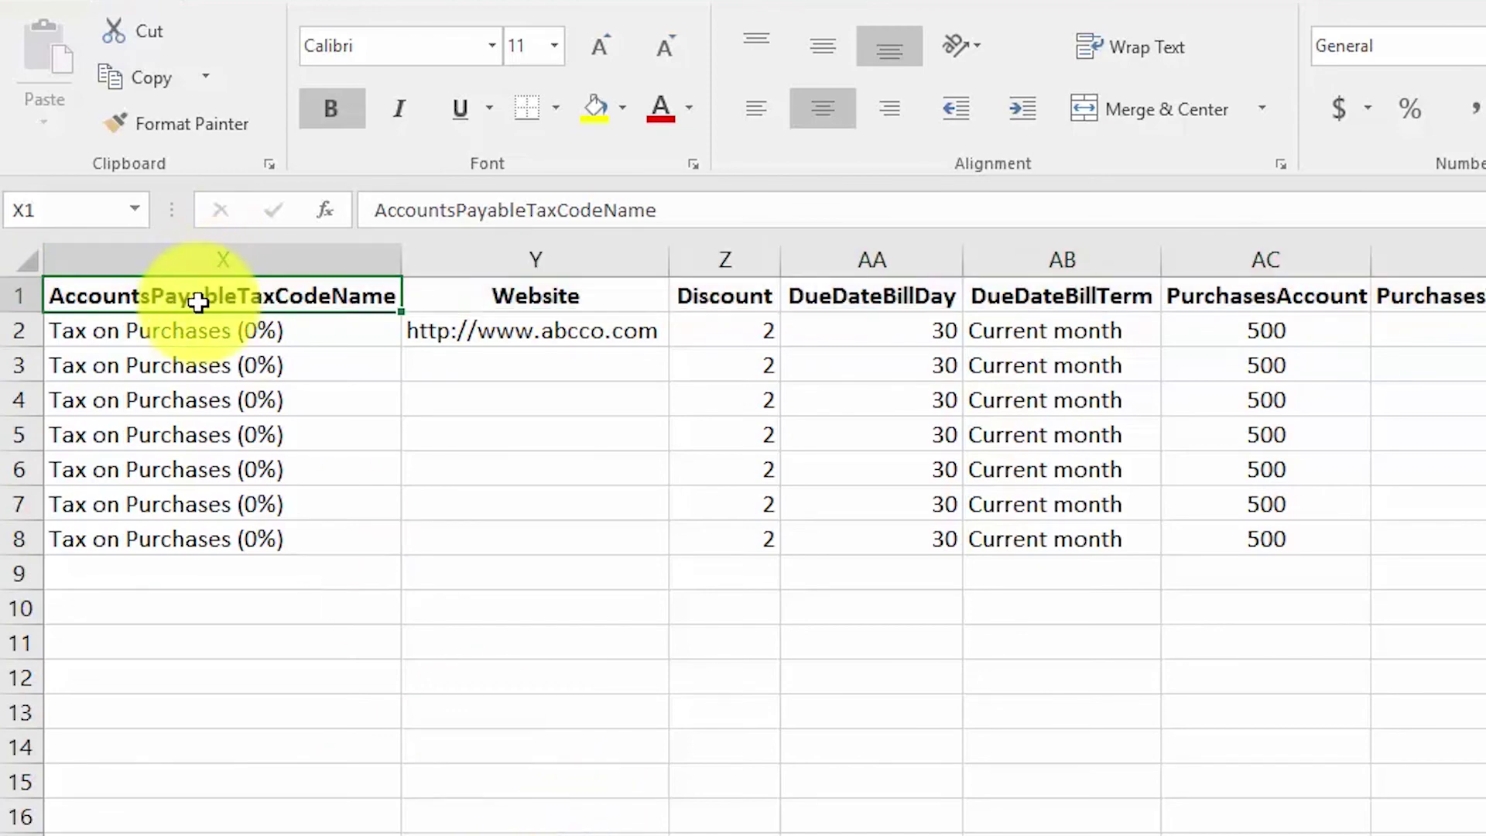
{"action": "key", "text": "Left"}
{"action": "key", "text": "Left"}
{"action": "key", "text": "Left"}
{"action": "key", "text": "Left"}
{"action": "key", "text": "Left"}
{"action": "key", "text": "Left"}
{"action": "key", "text": "Left"}
{"action": "key", "text": "Left"}
{"action": "key", "text": "Left"}
{"action": "key", "text": "Left"}
{"action": "key", "text": "Left"}
{"action": "key", "text": "Left"}
{"action": "key", "text": "Left"}
{"action": "key", "text": "Left"}
{"action": "key", "text": "Left"}
{"action": "key", "text": "Left"}
{"action": "key", "text": "Left"}
{"action": "key", "text": "Left"}
{"action": "key", "text": "Left"}
{"action": "key", "text": "Left"}
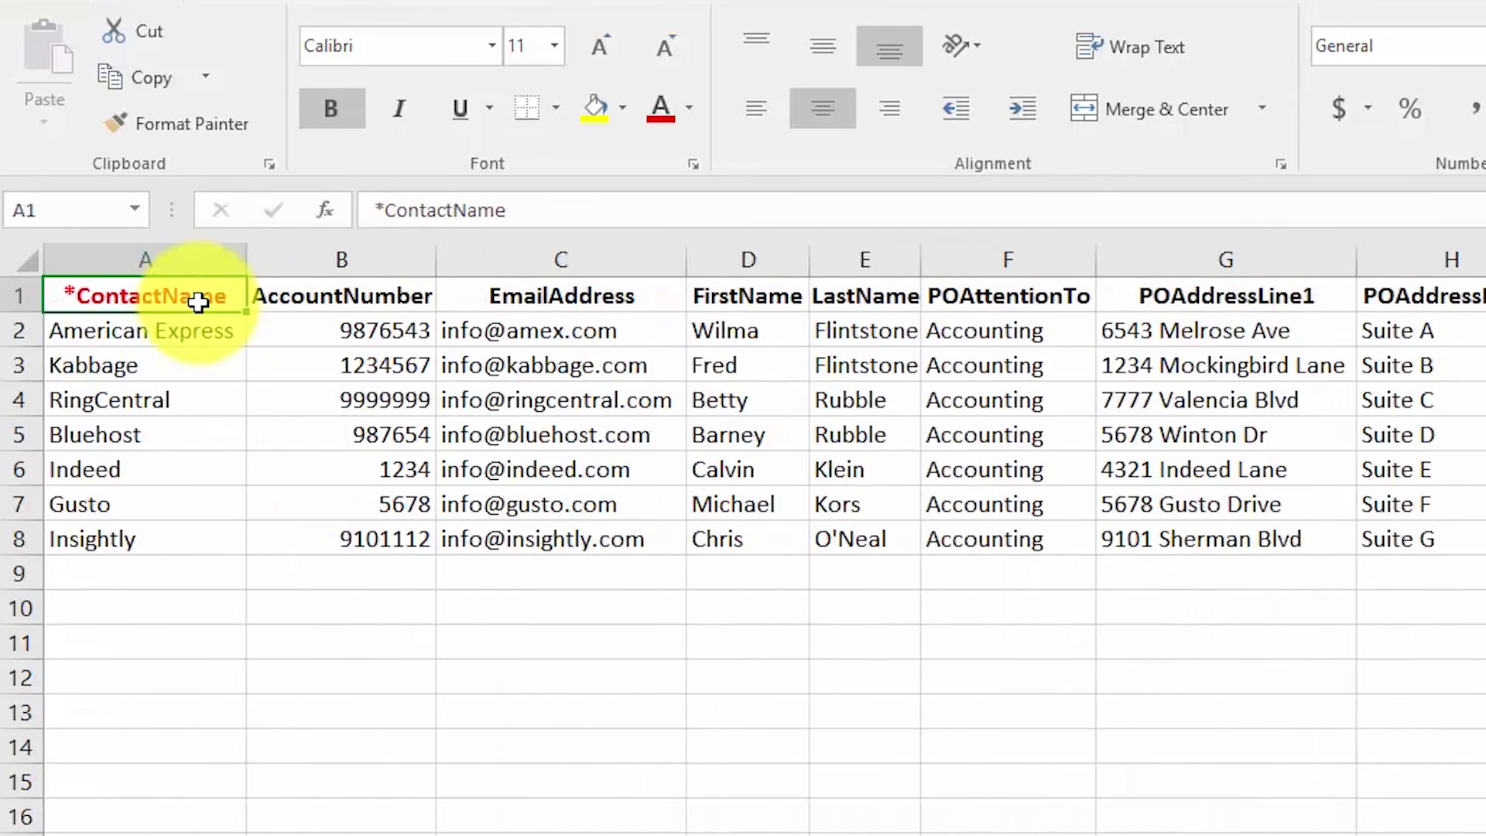
{"action": "left_click", "coordinate": [193, 265]}
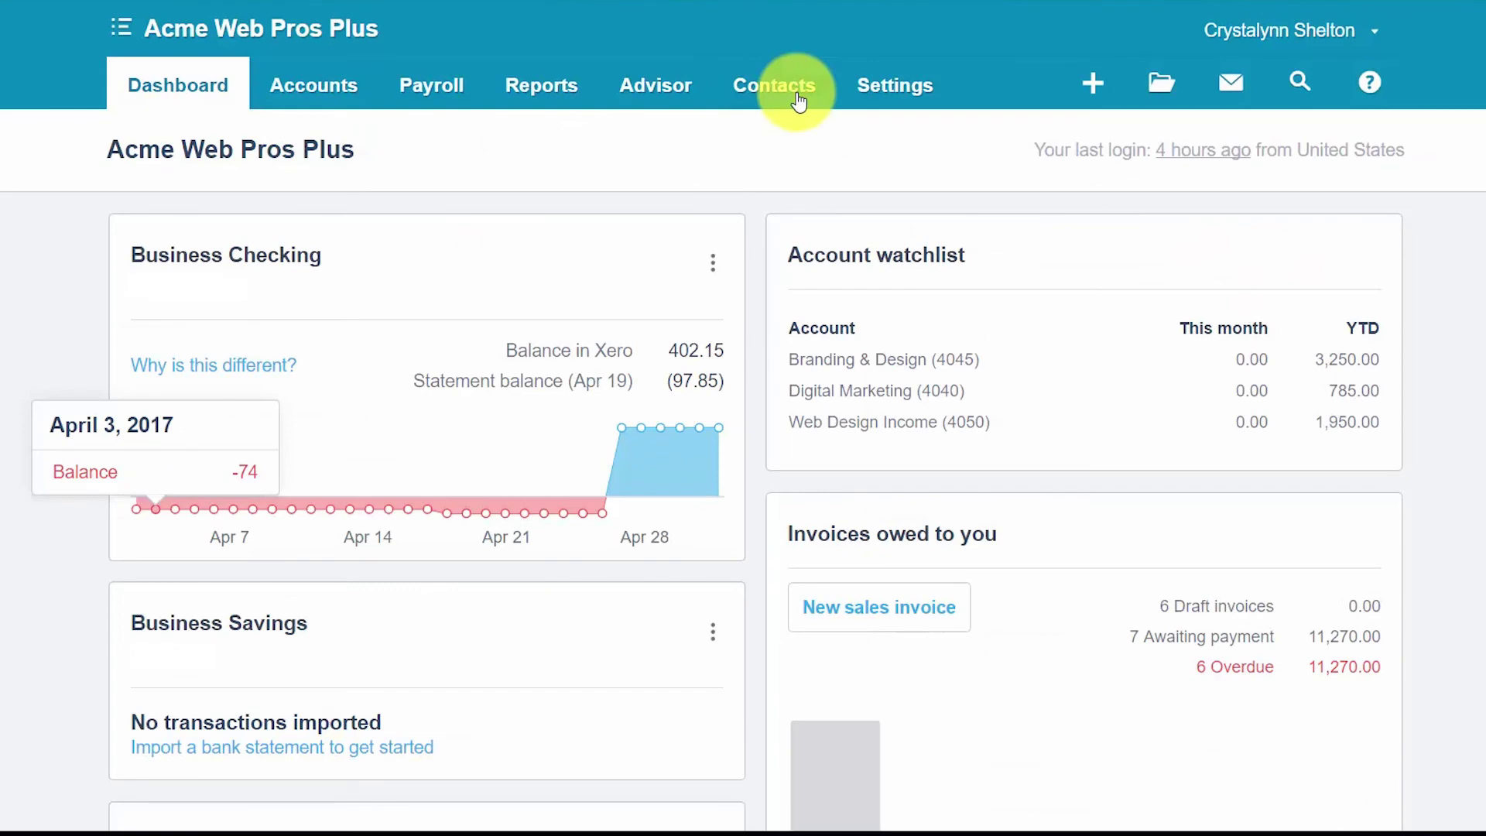
- Switch to Xero and open the Import Contacts page from the list of all contacts
{"action": "left_click", "coordinate": [773, 93]}
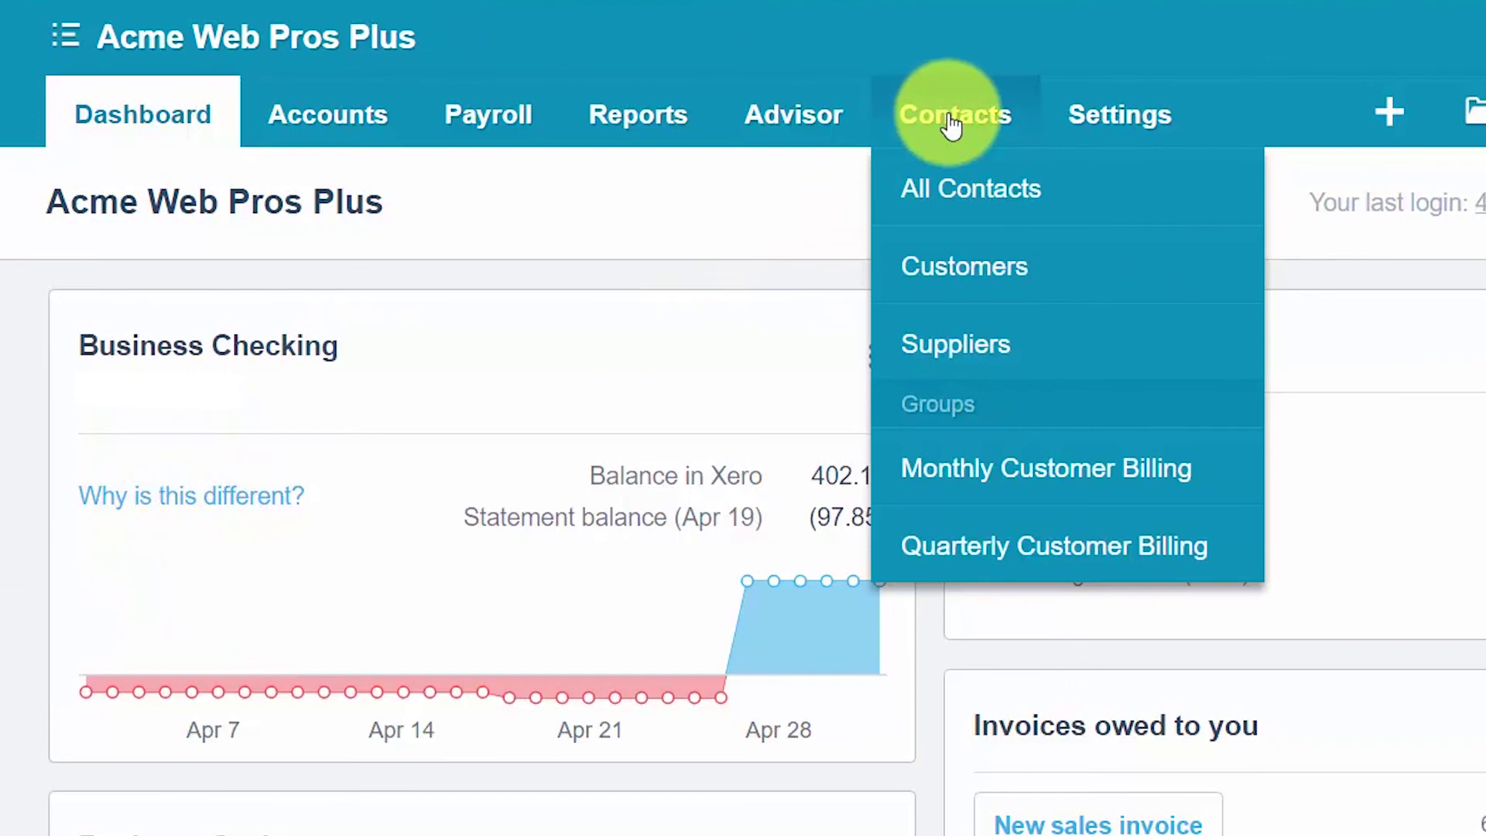
{"action": "left_click", "coordinate": [940, 195]}
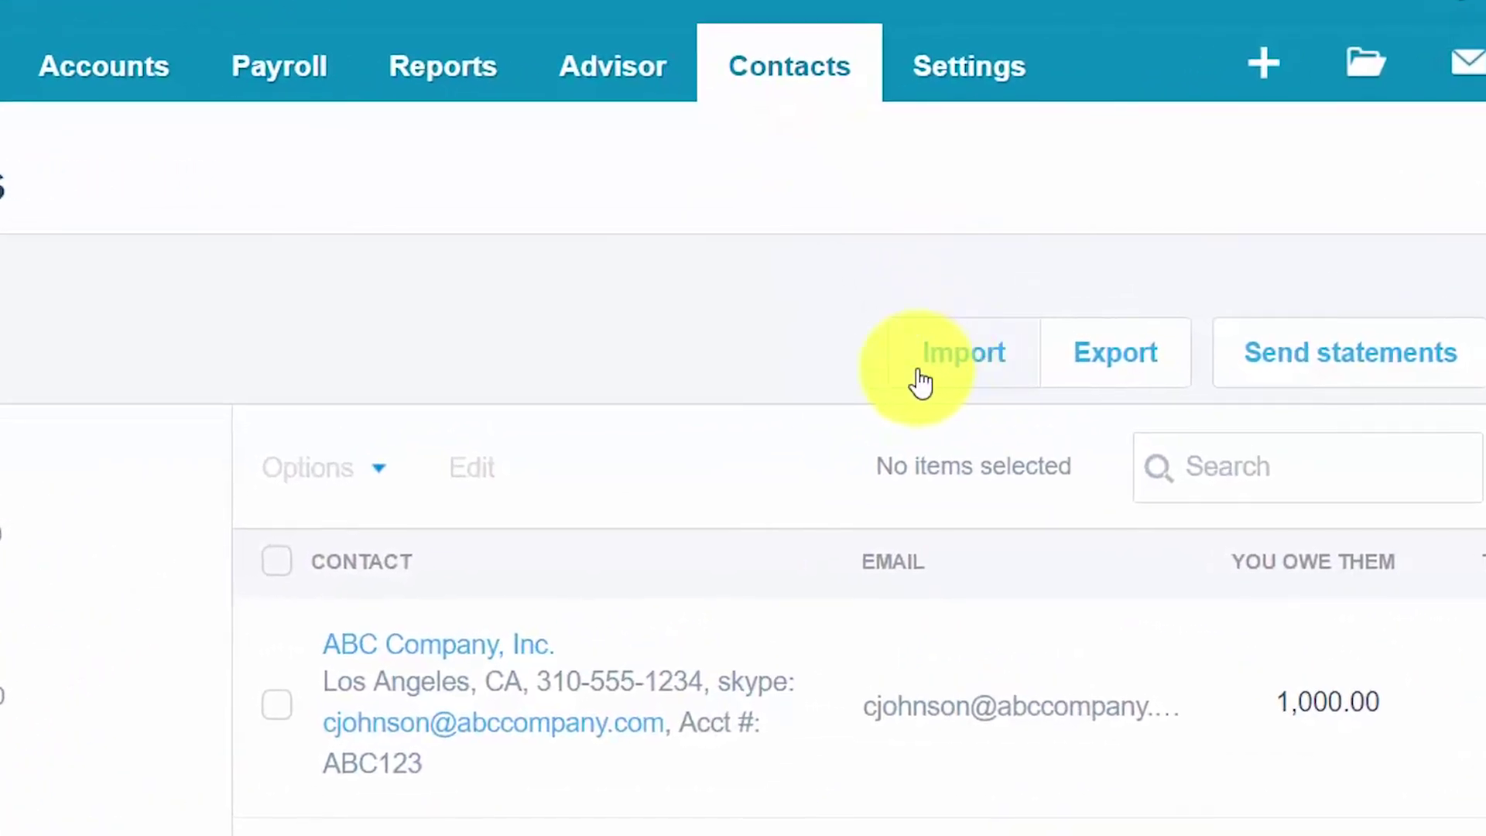
{"action": "left_click", "coordinate": [920, 381]}
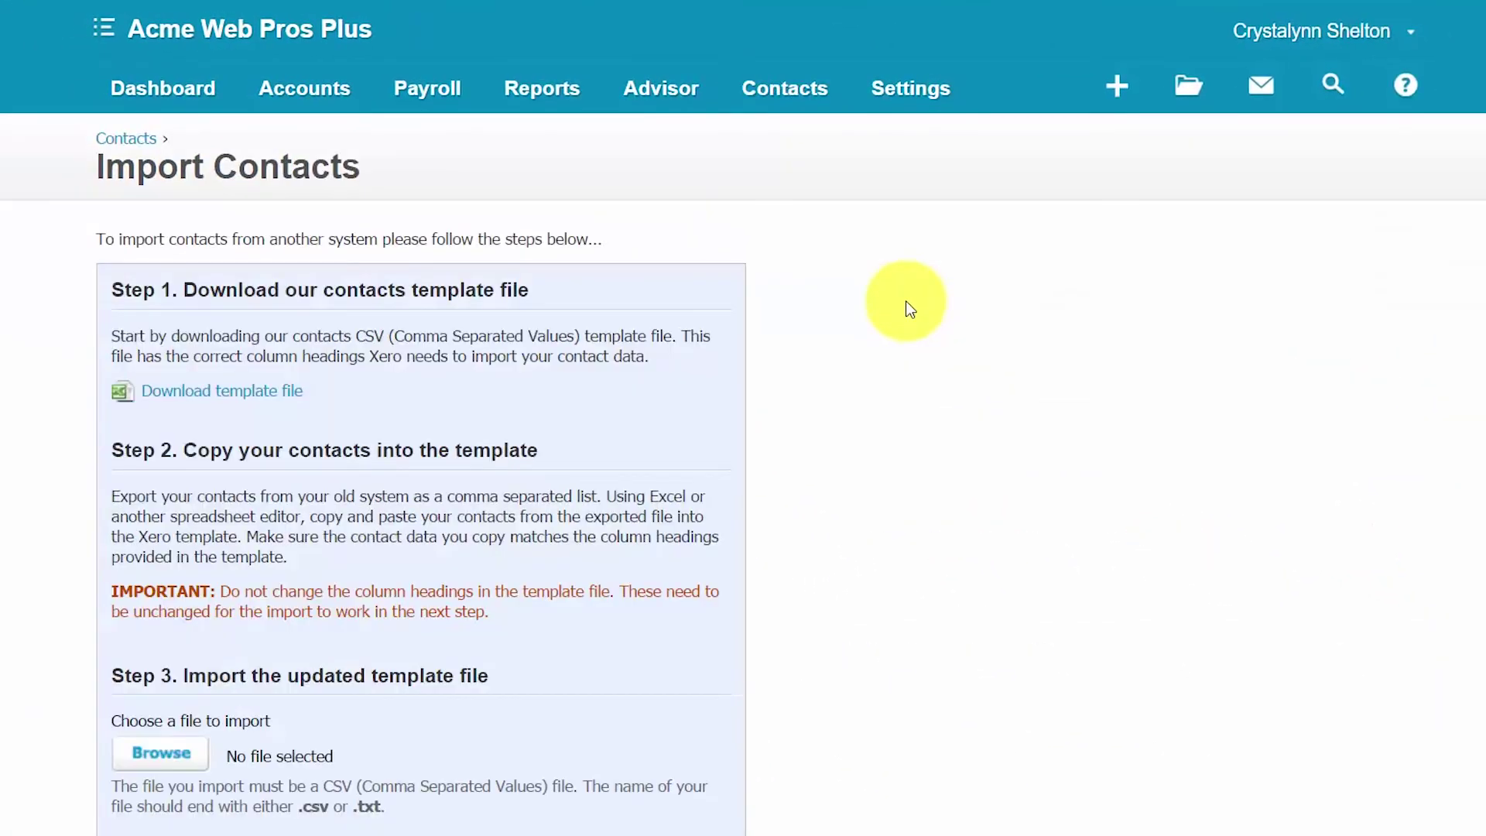
- Read through the three import instructions and choose Contacts Upload.csv as the file to import
{"action": "scroll", "coordinate": [906, 302], "scroll_direction": "down", "scroll_amount": 1}
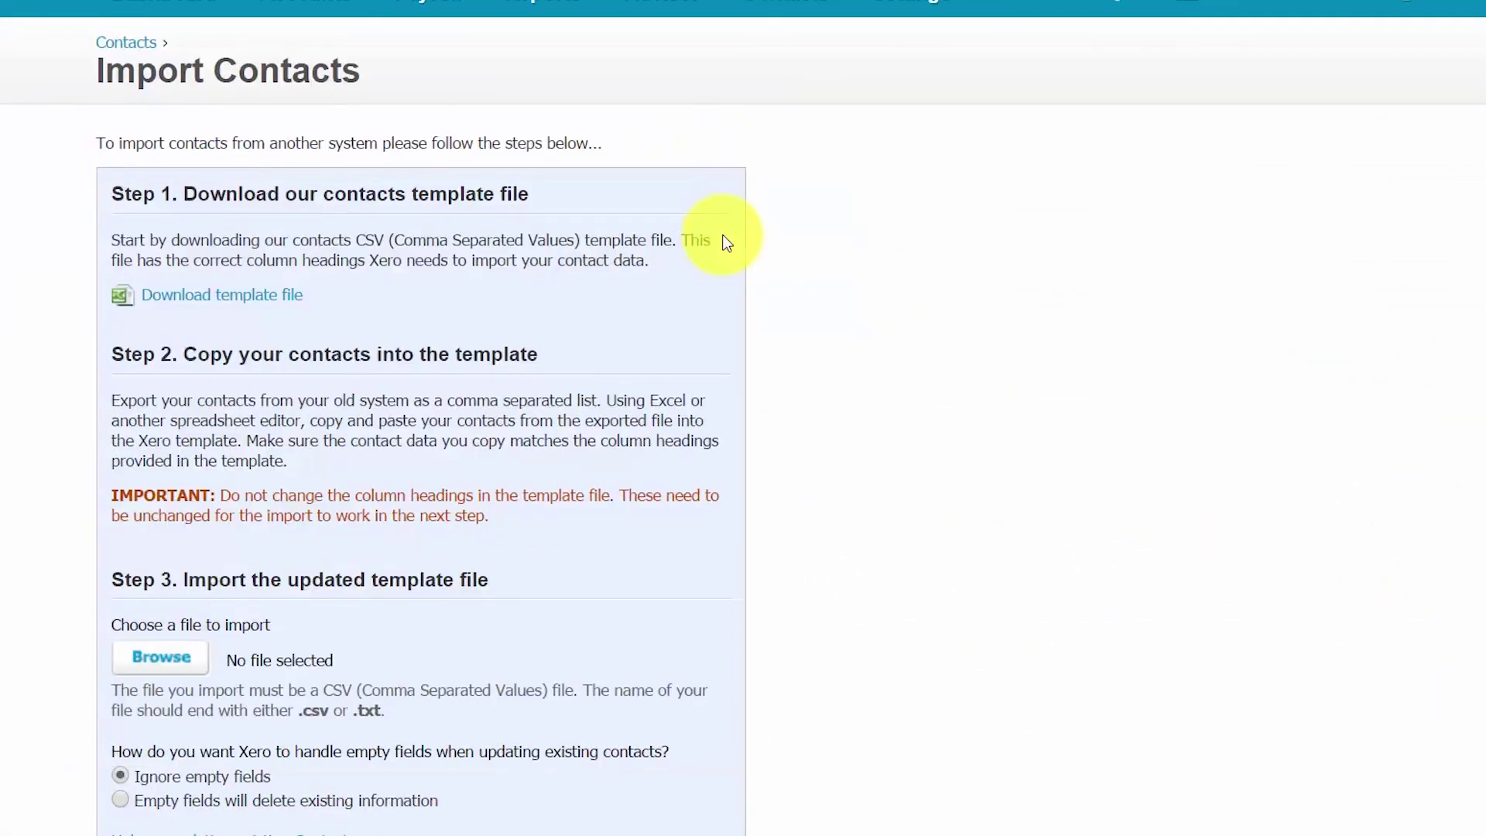
{"action": "scroll", "coordinate": [824, 331], "scroll_direction": "down", "scroll_amount": 1}
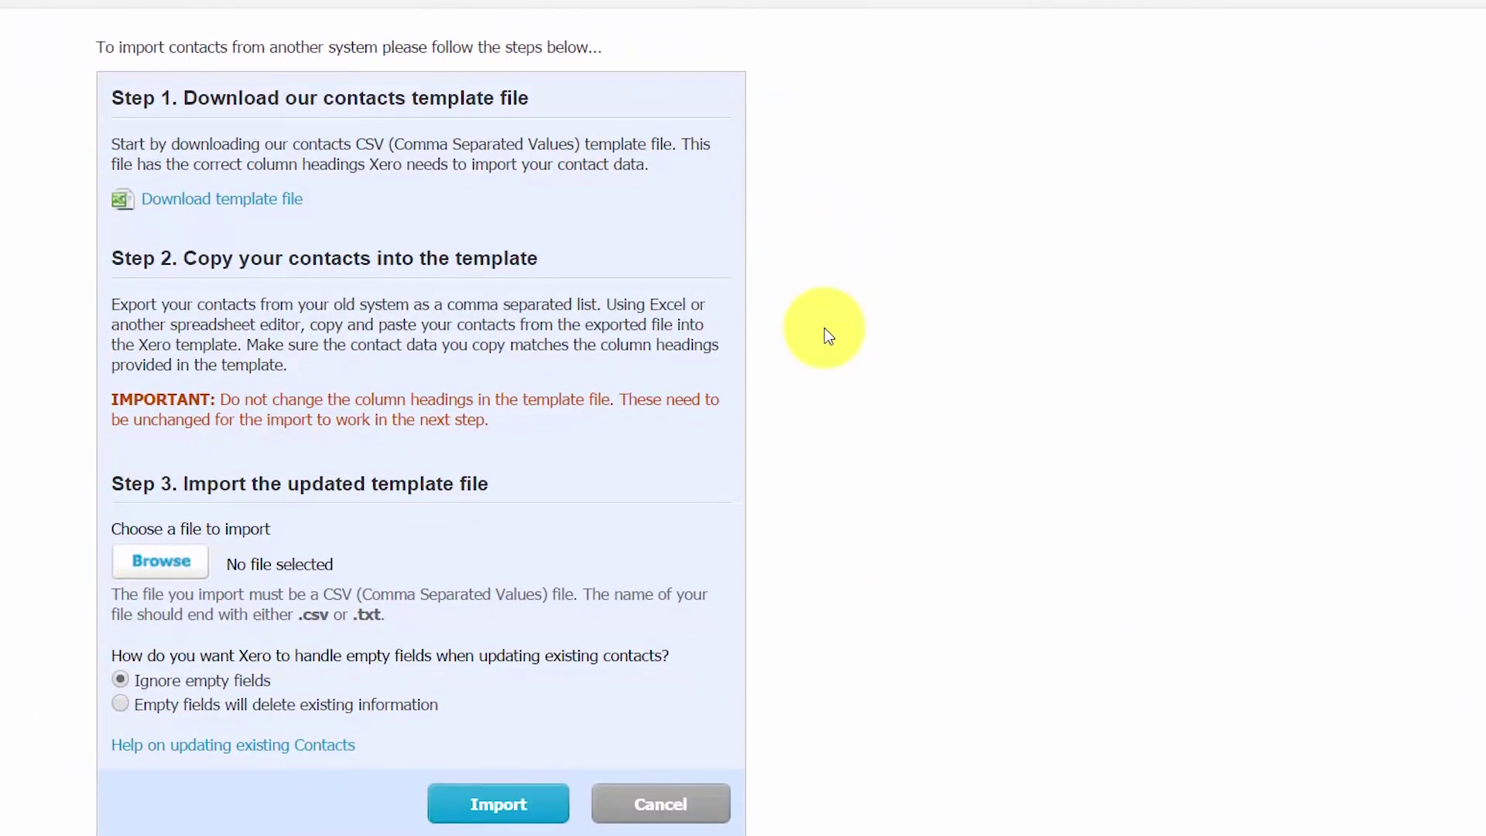
{"action": "scroll", "coordinate": [824, 329], "scroll_direction": "up", "scroll_amount": 1}
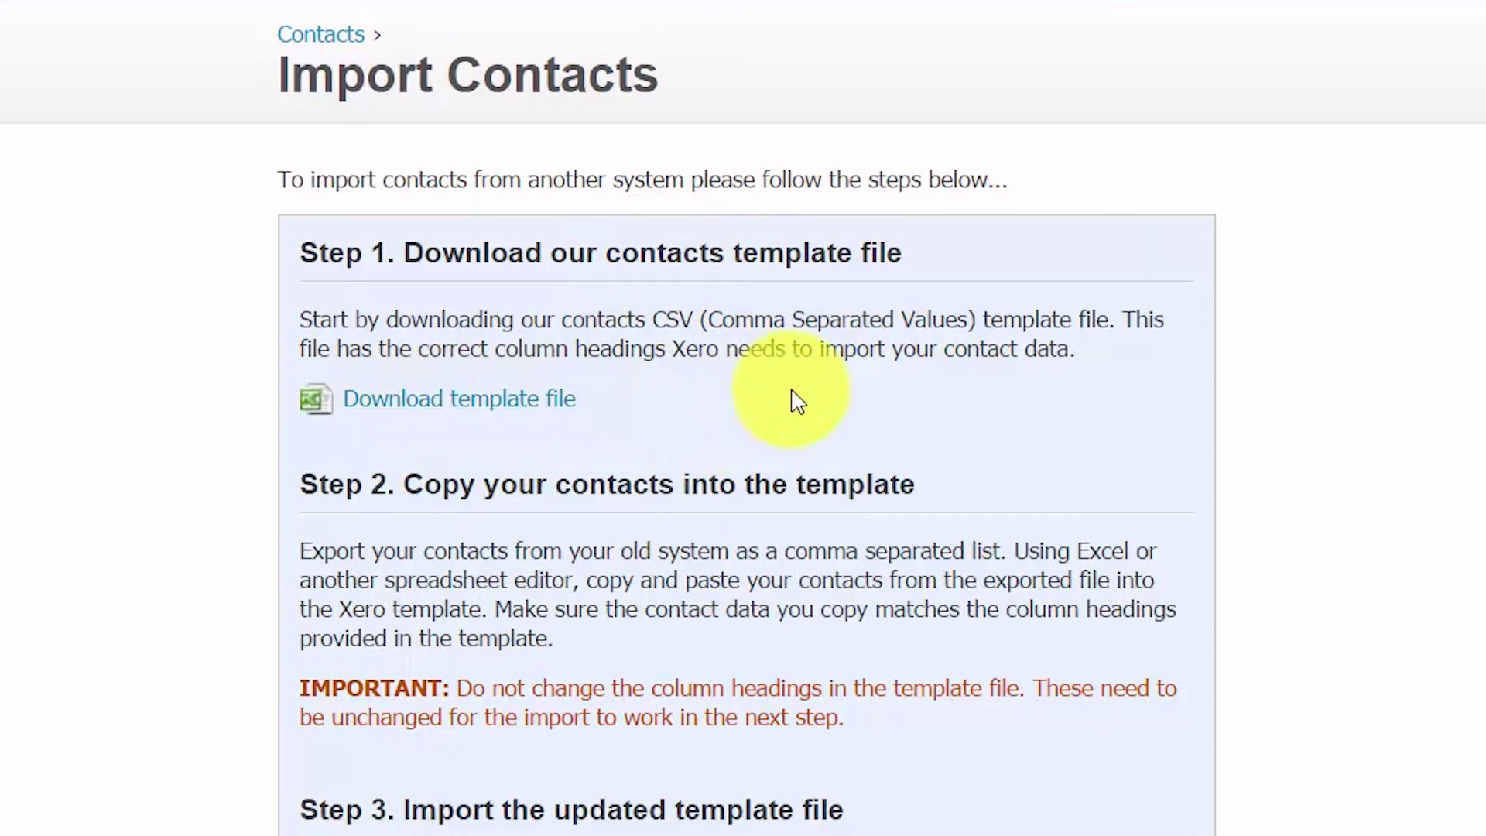
{"action": "scroll", "coordinate": [798, 401], "scroll_direction": "down", "scroll_amount": 3}
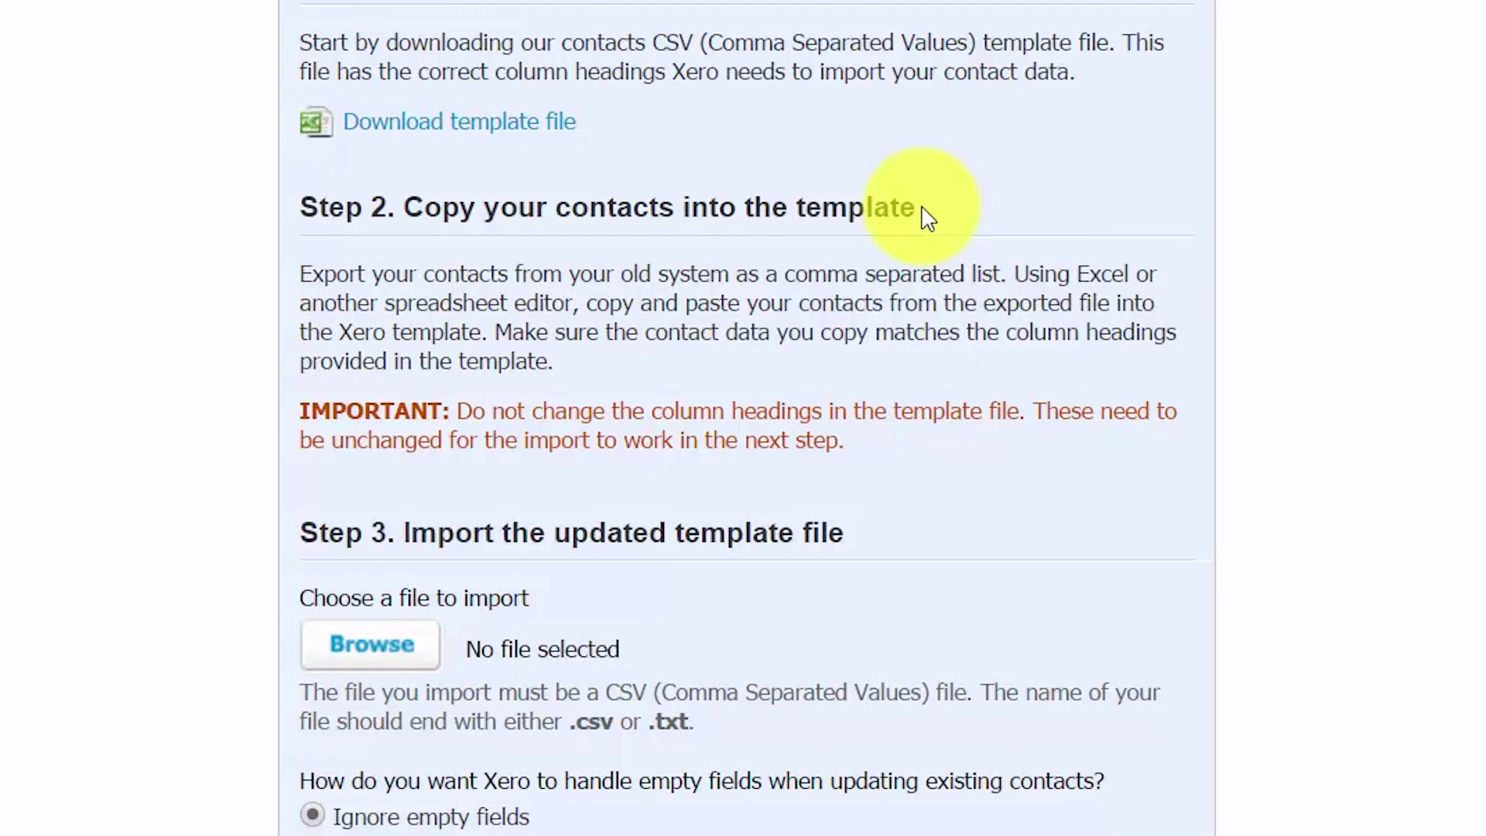
{"action": "scroll", "coordinate": [919, 531], "scroll_direction": "down", "scroll_amount": 4}
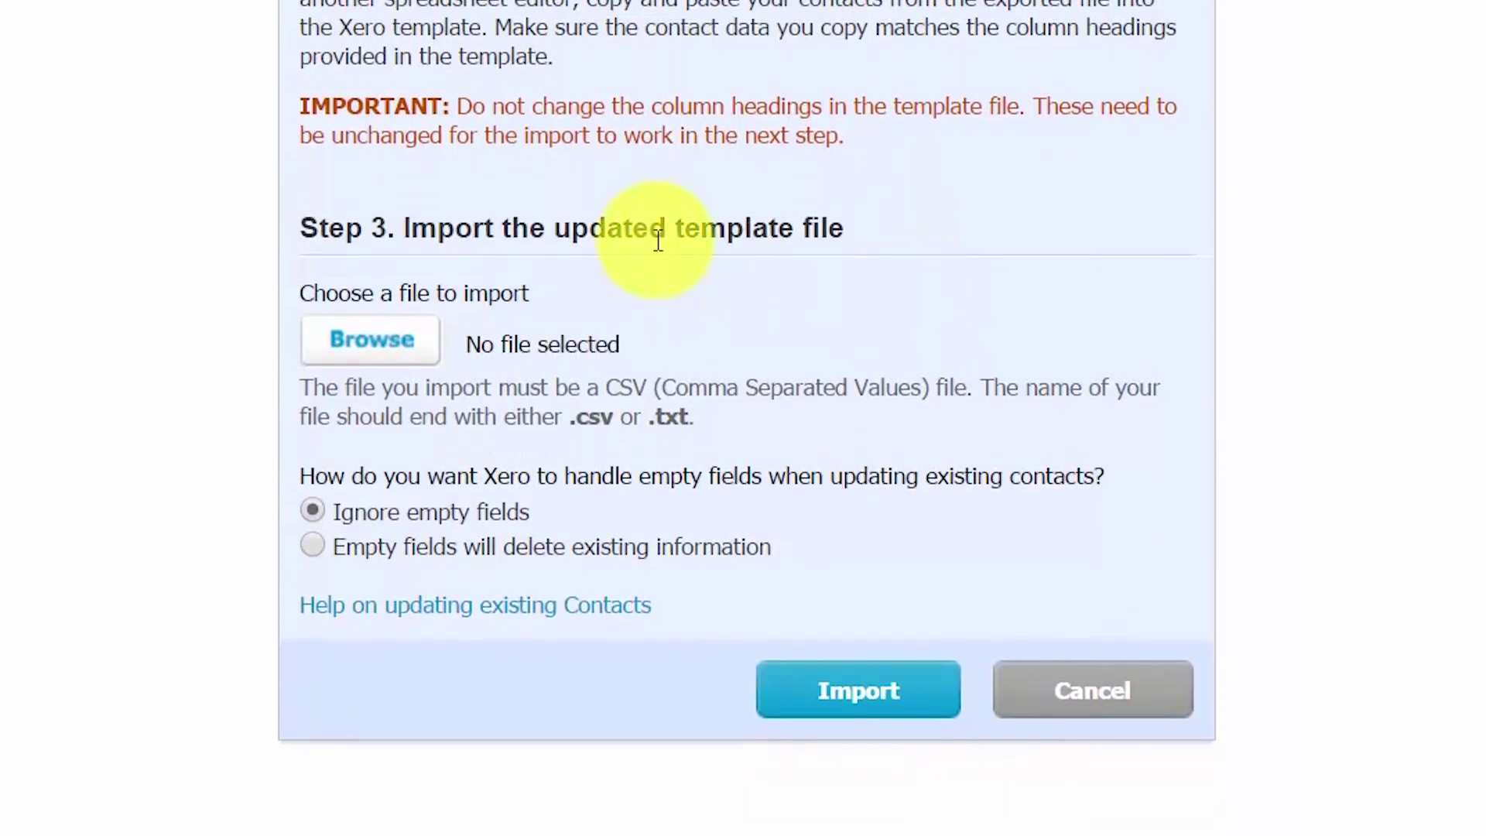
{"action": "left_click", "coordinate": [359, 352]}
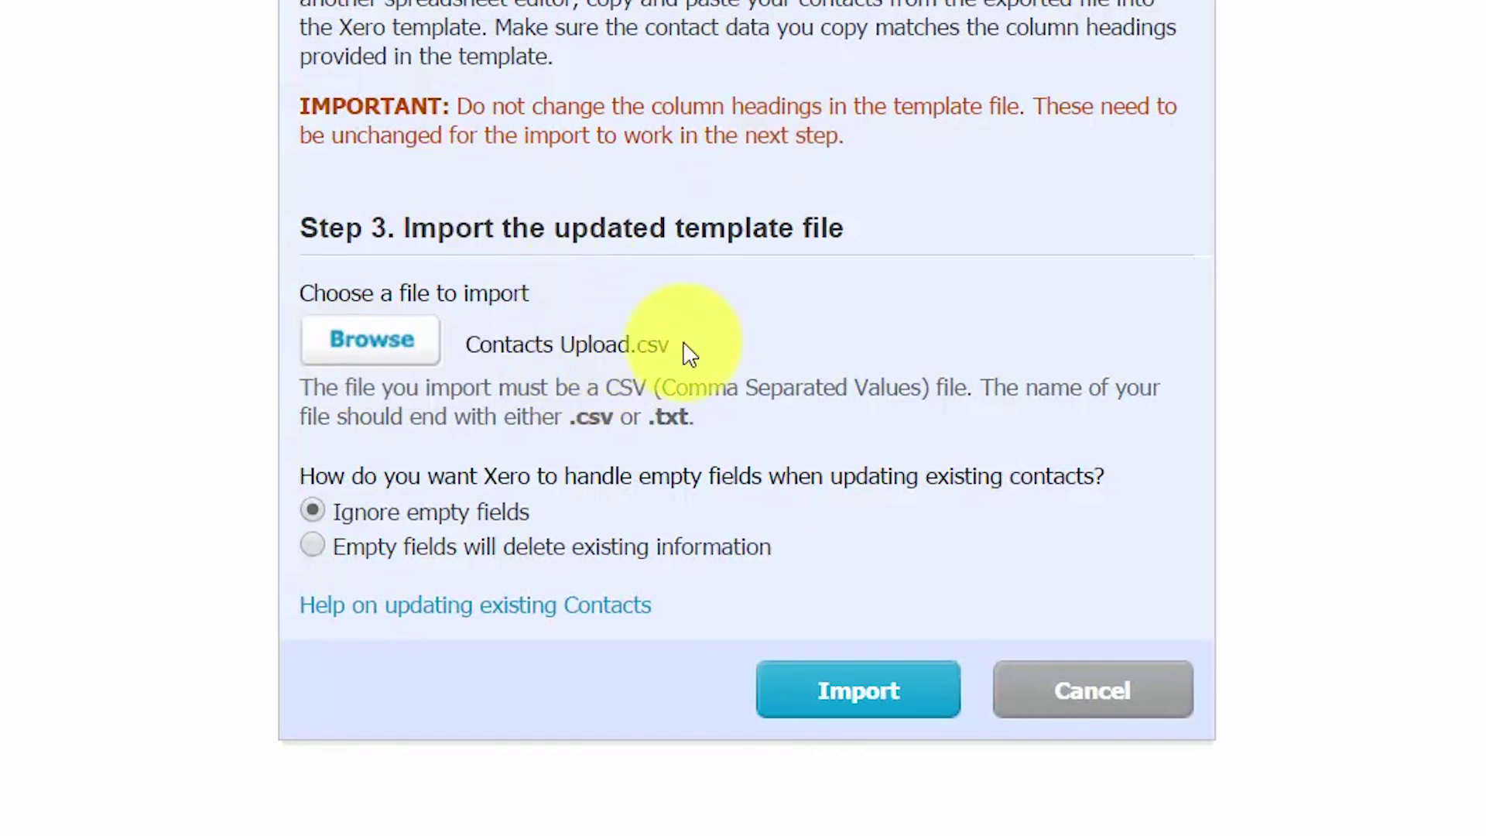
{"action": "left_click_drag", "start_coordinate": [684, 346], "coordinate": [471, 351]}
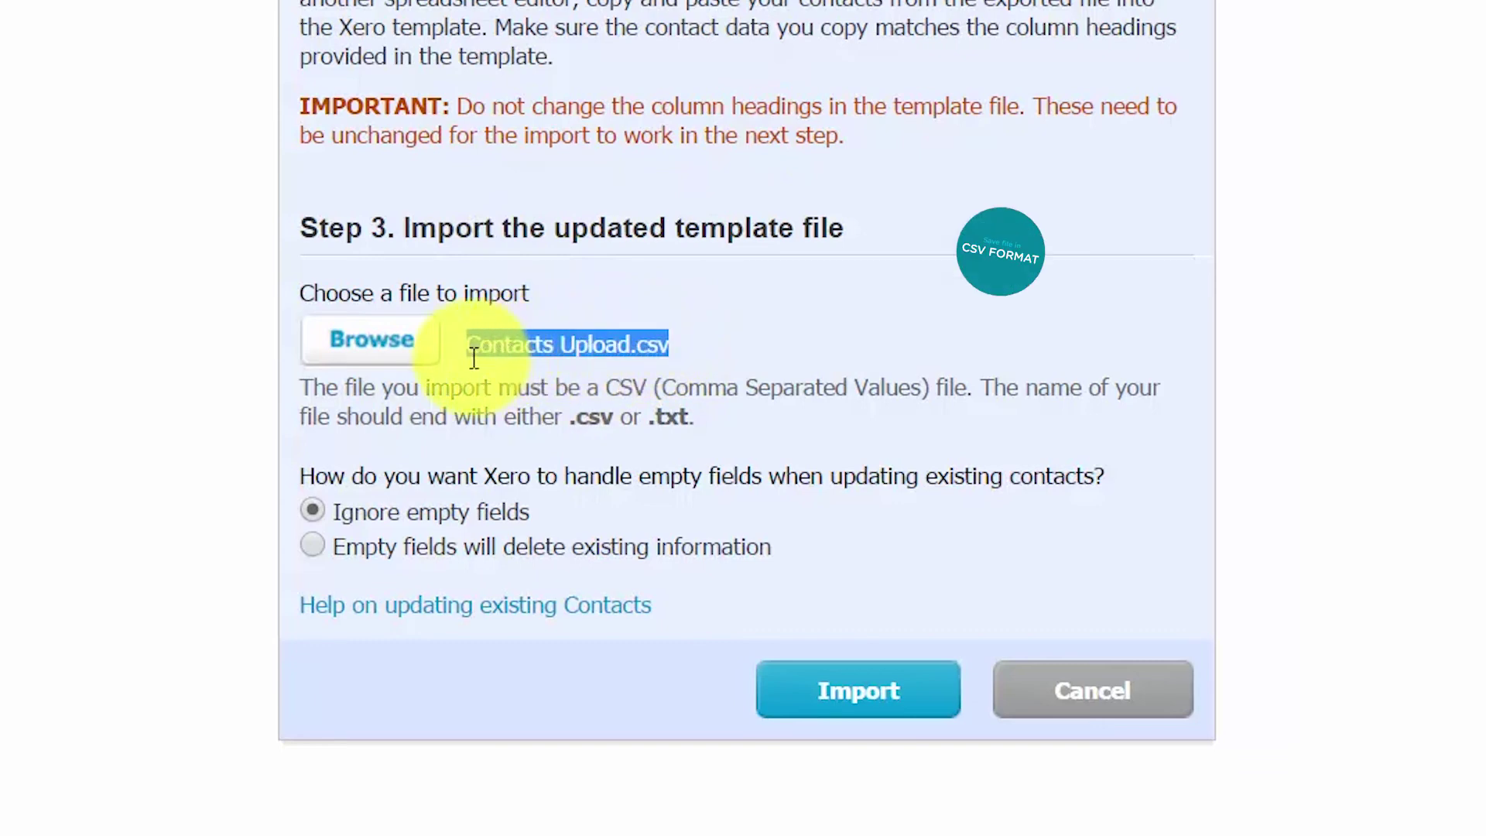
{"action": "left_click", "coordinate": [698, 345]}
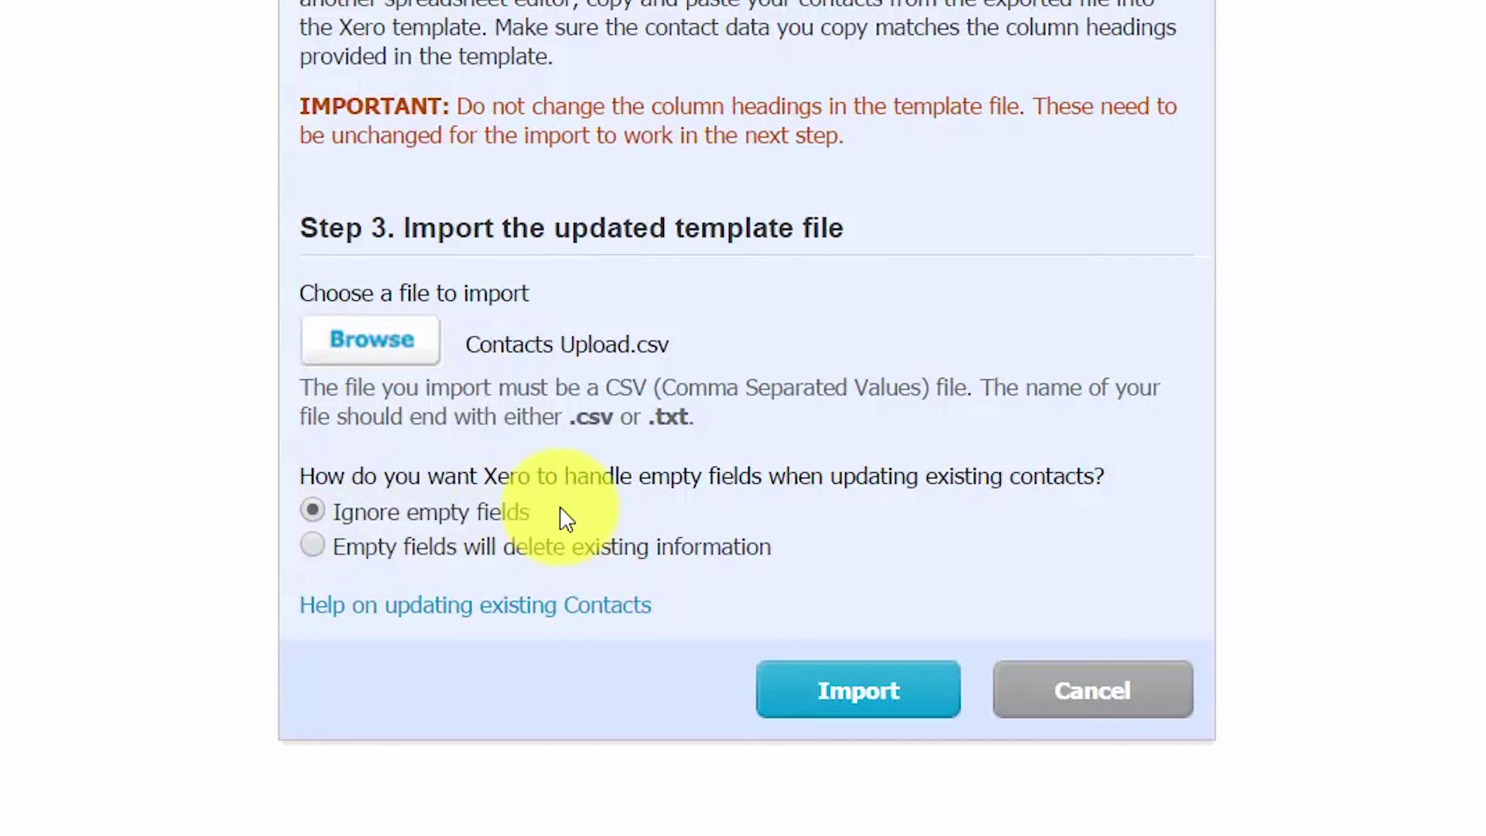
- Set empty fields to be ignored when updating existing contacts and submit Contacts Upload.csv for import
{"action": "left_click", "coordinate": [306, 549]}
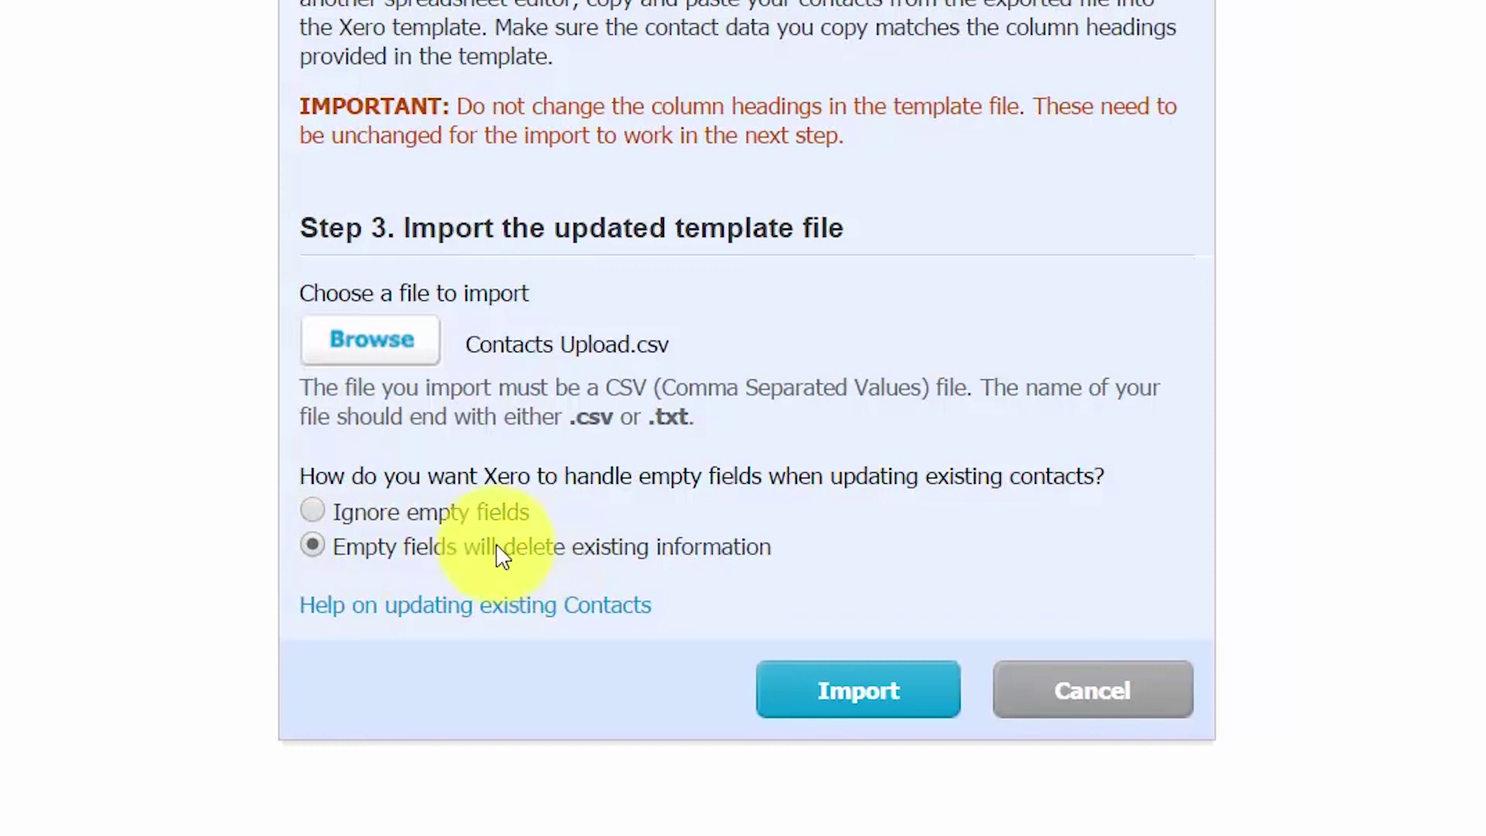
{"action": "left_click", "coordinate": [312, 512]}
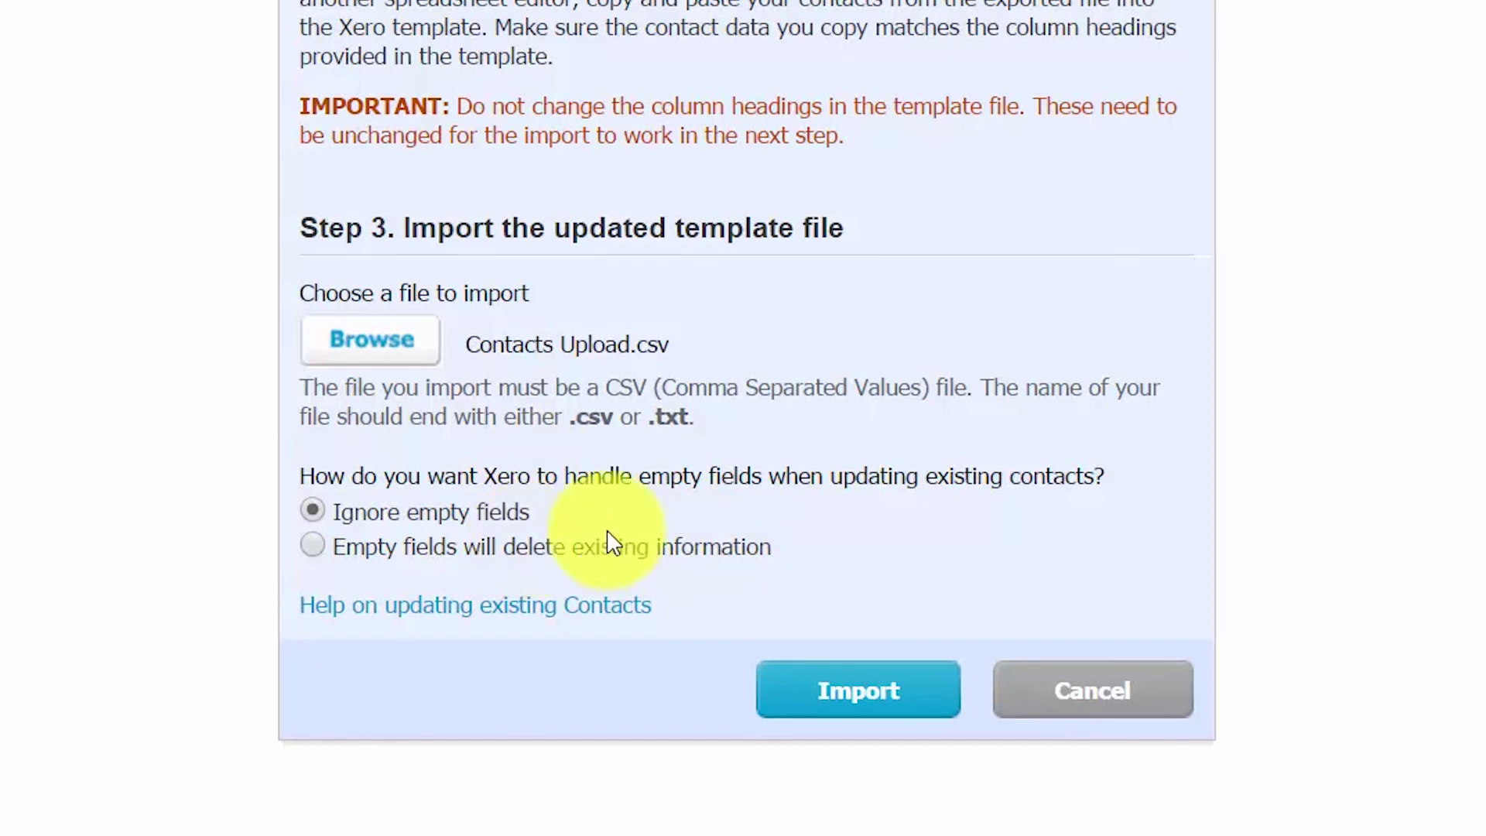
{"action": "left_click", "coordinate": [851, 710]}
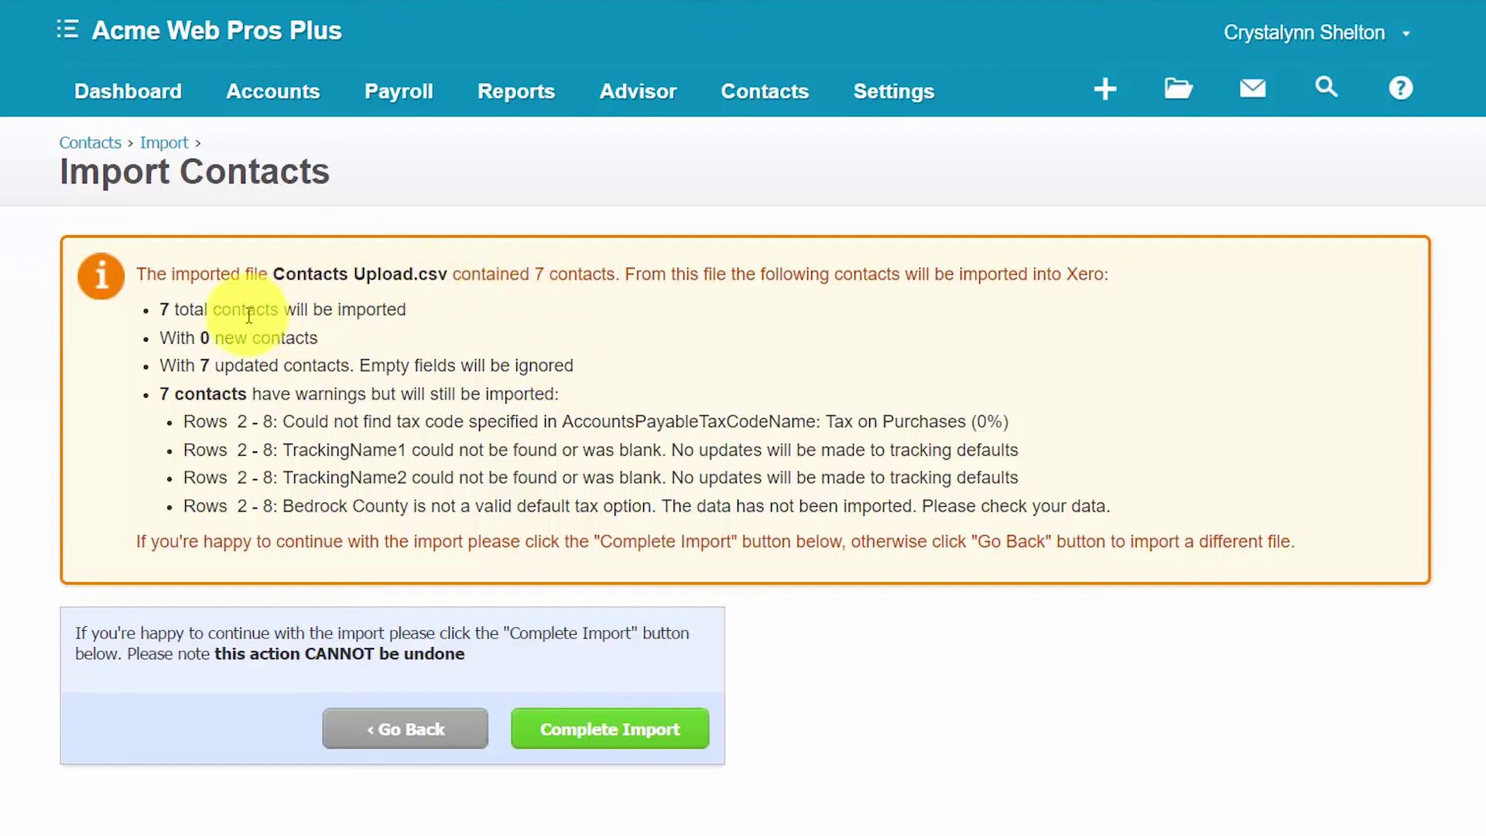
- Review the contact counts and warnings in the import summary, and leave it for the Dashboard
{"action": "left_click_drag", "start_coordinate": [165, 309], "coordinate": [306, 365]}
{"action": "left_click", "coordinate": [328, 341]}
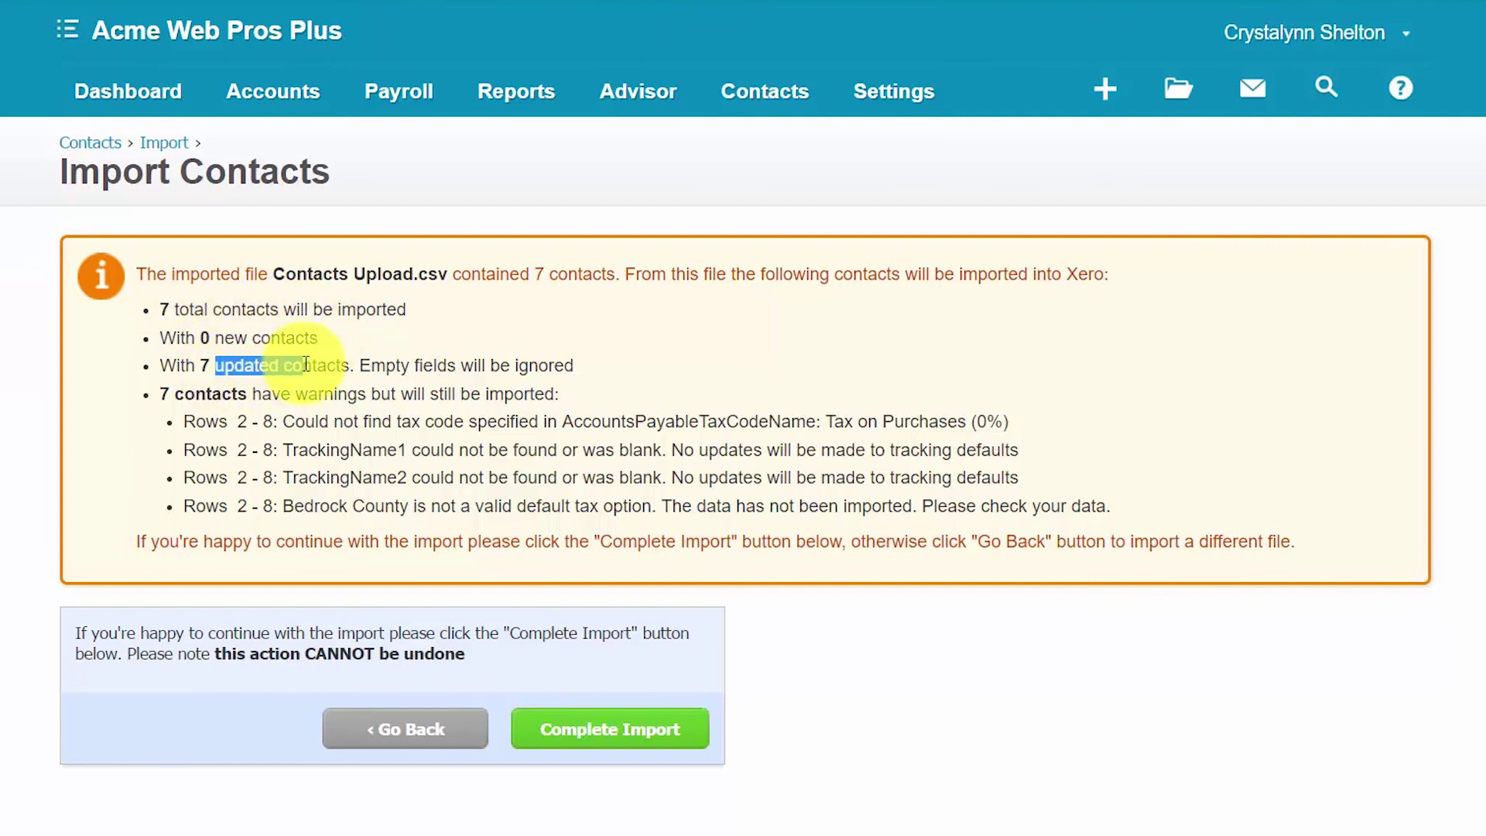
{"action": "left_click", "coordinate": [414, 348]}
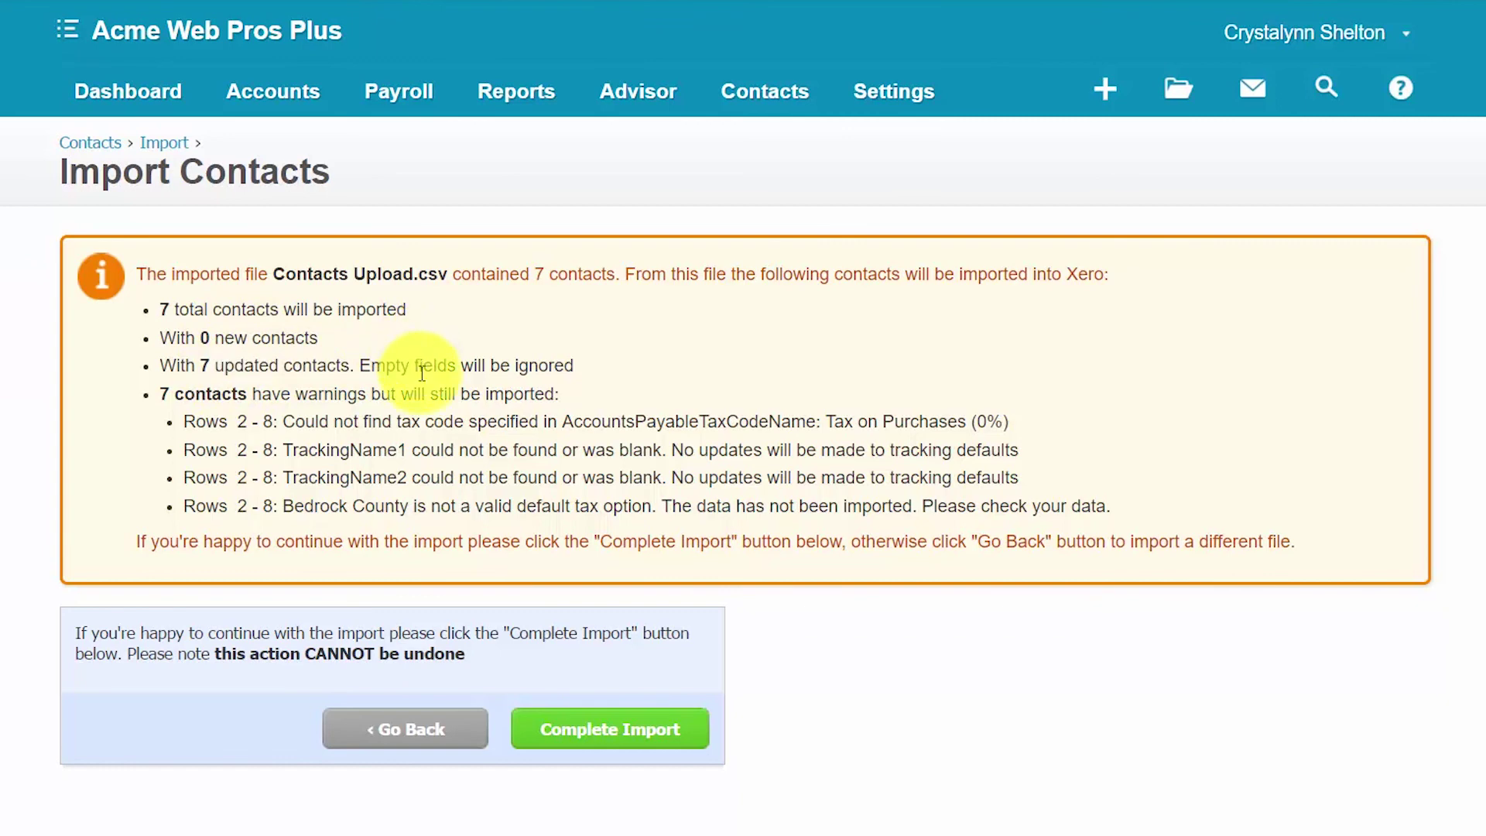
{"action": "left_click_drag", "start_coordinate": [293, 396], "coordinate": [371, 389]}
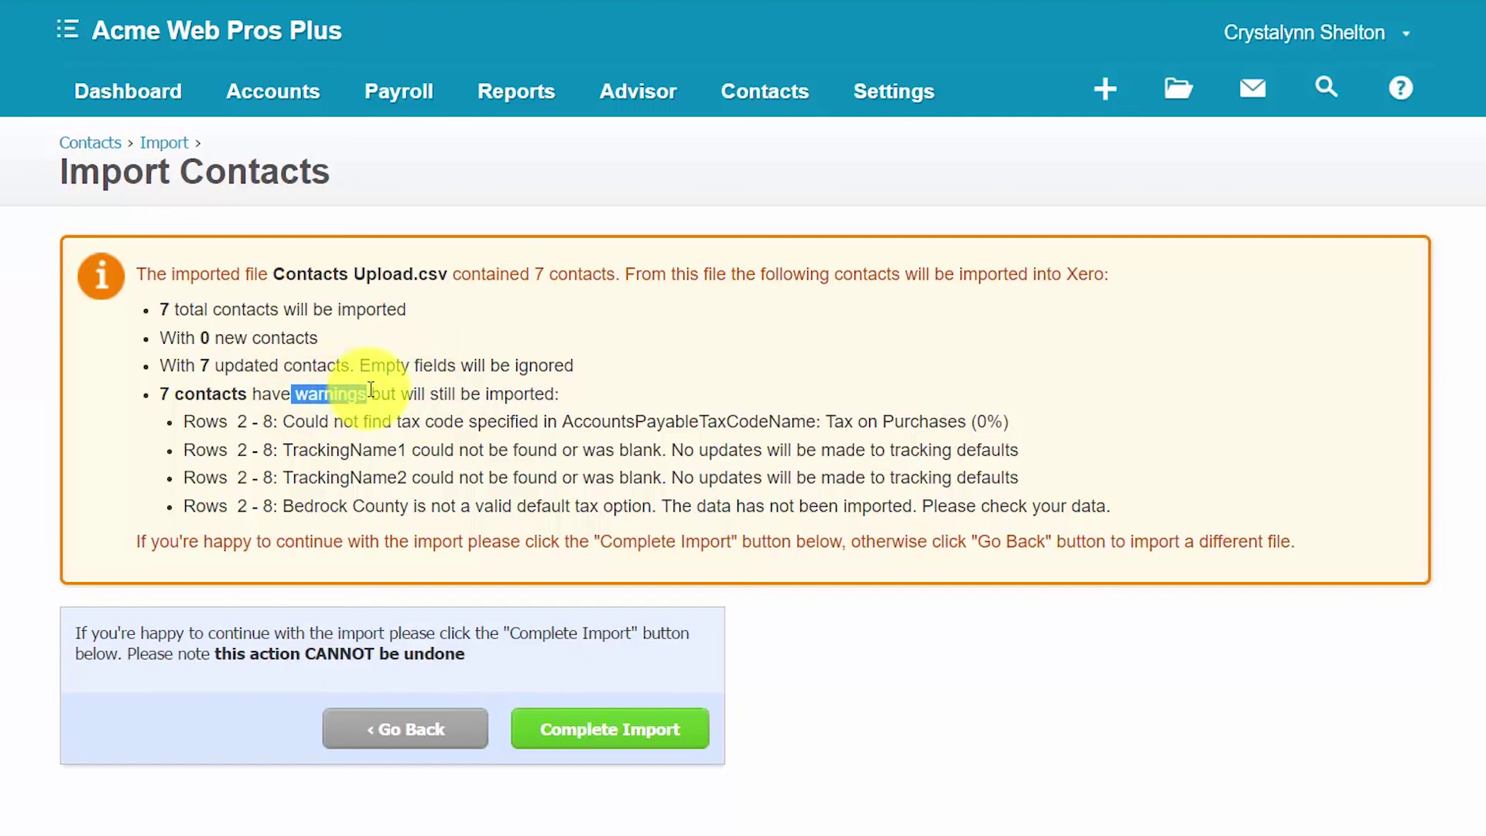
{"action": "left_click", "coordinate": [588, 393]}
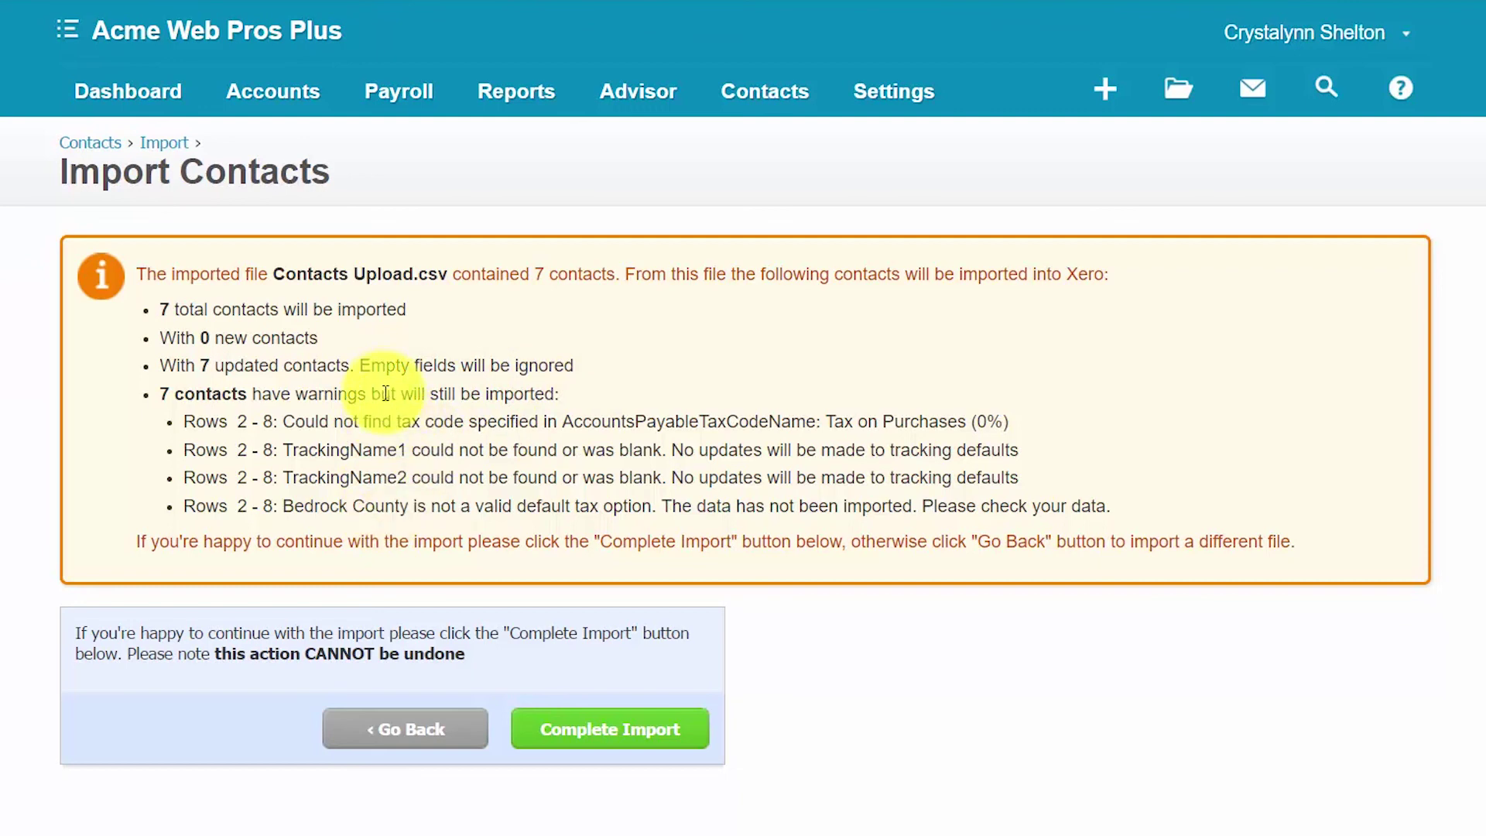
{"action": "left_click_drag", "start_coordinate": [372, 396], "coordinate": [573, 398]}
{"action": "left_click", "coordinate": [578, 393]}
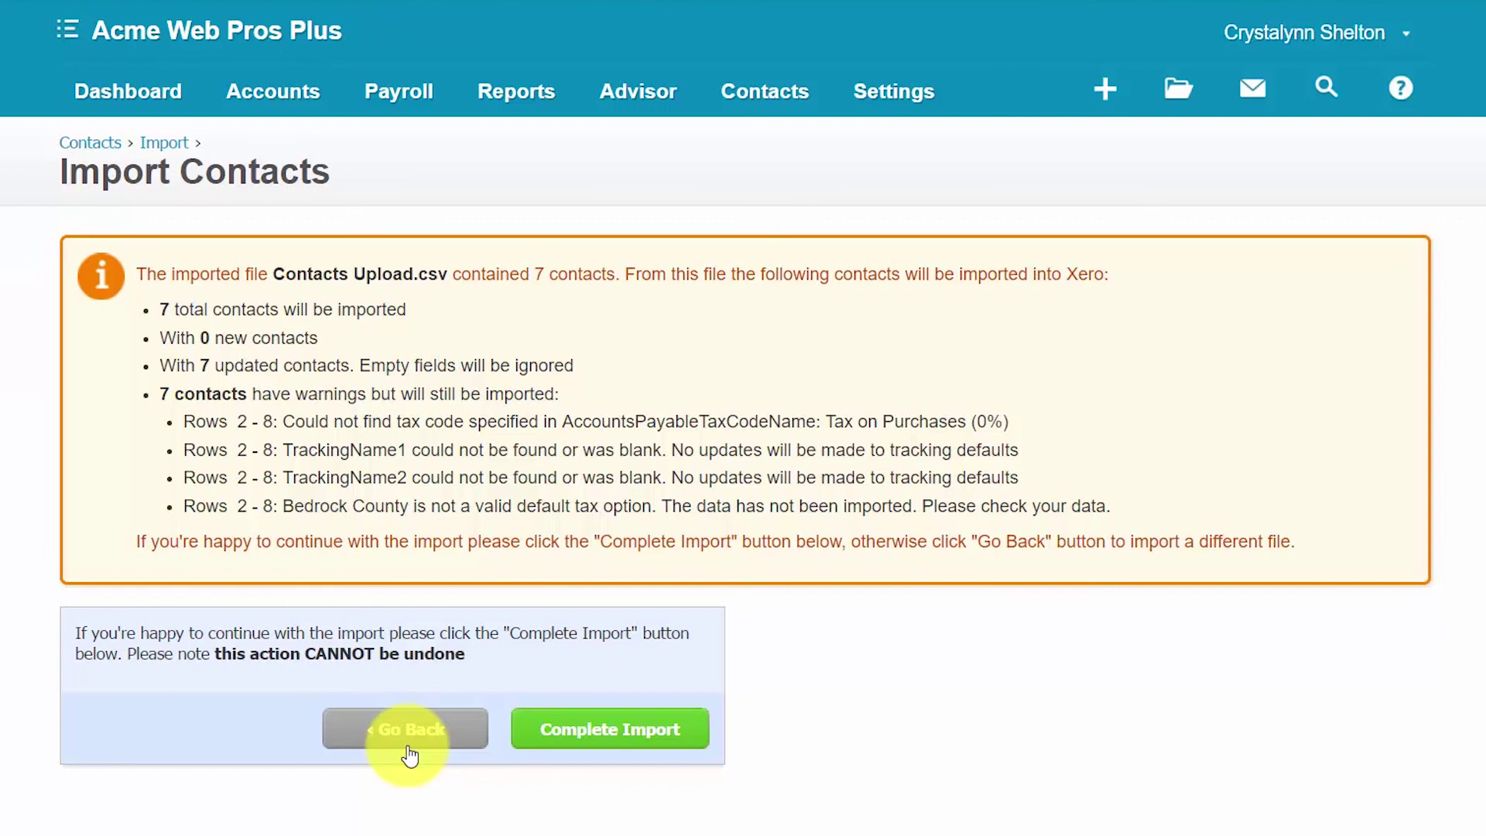
{"action": "left_click", "coordinate": [91, 94]}
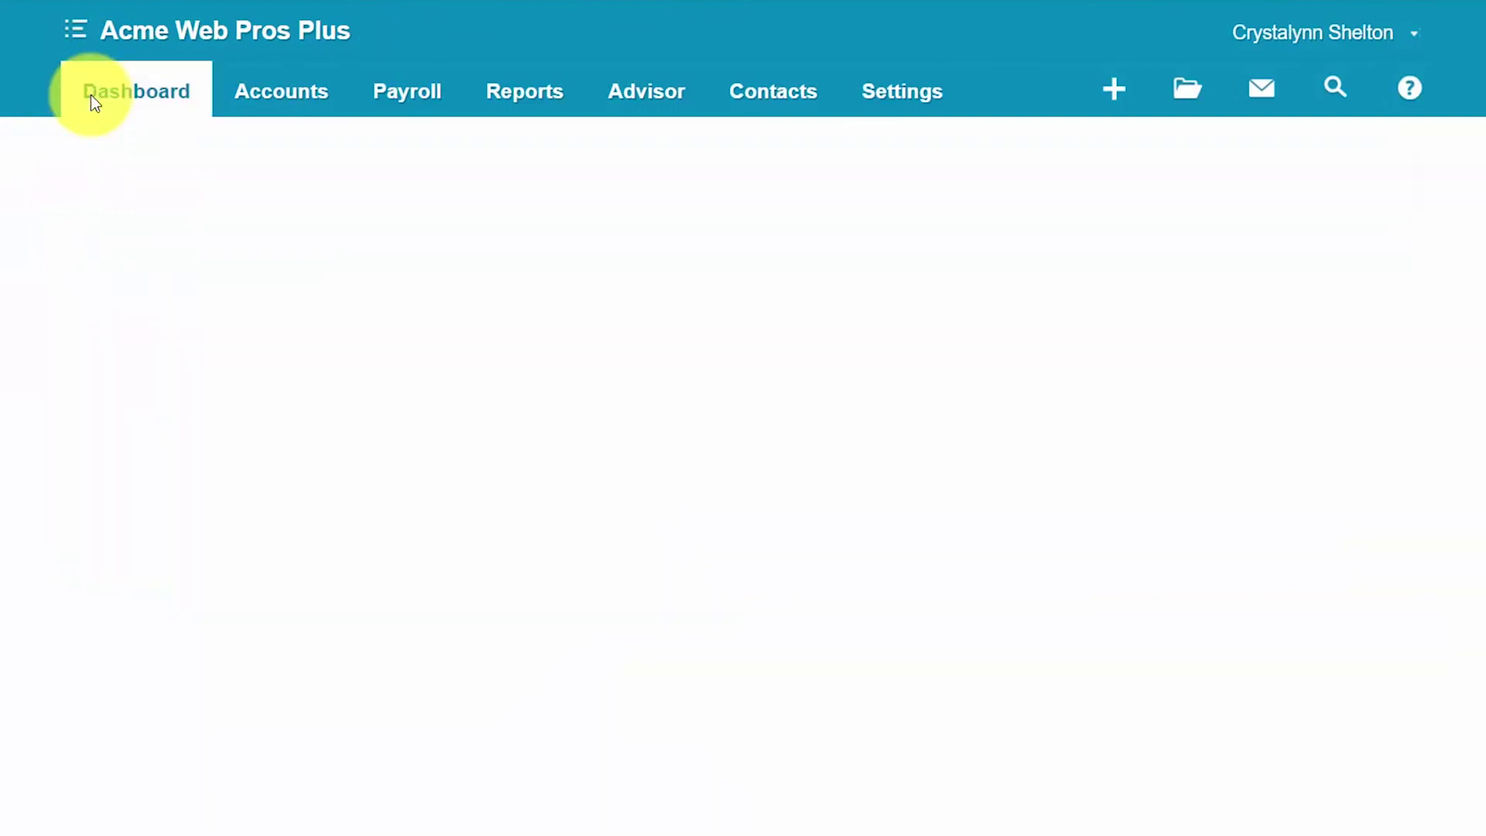